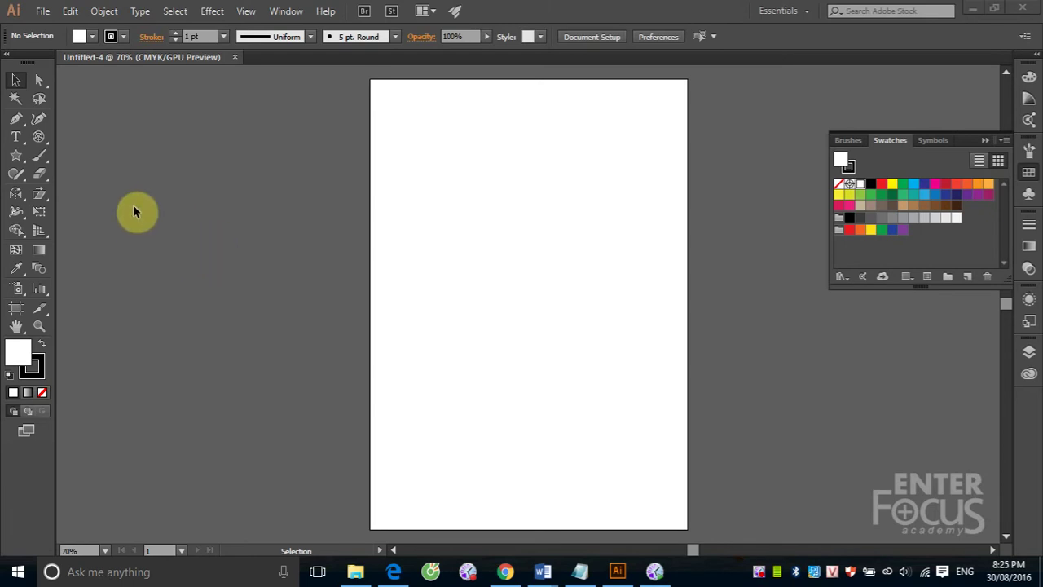
# Step: Switch to the Rectangle Tool from the shape tool flyout
pyautogui.click(17, 159)
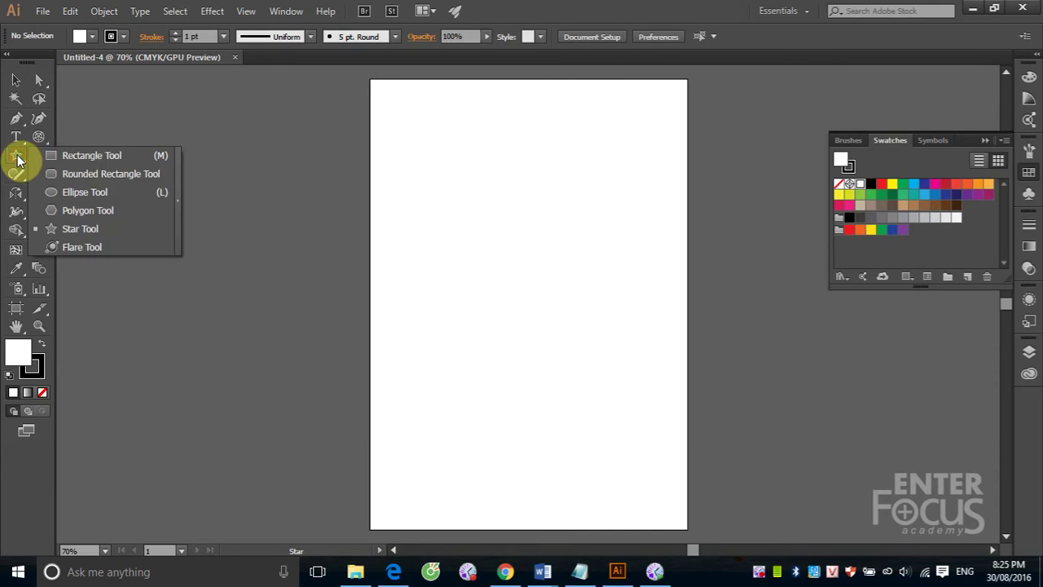
pyautogui.click(51, 156)
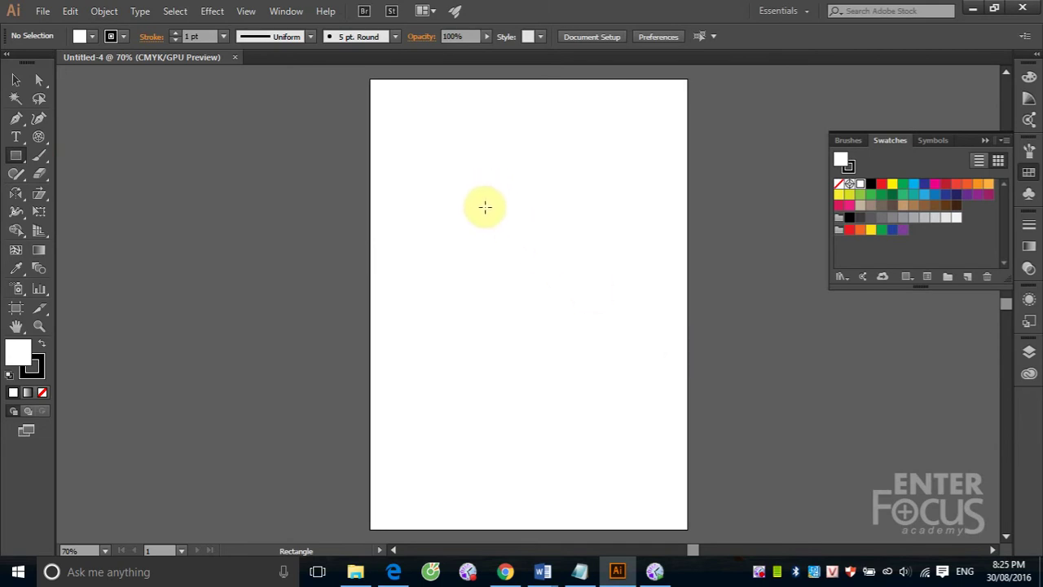
# Step: Draw a tall rectangle at the artboard centre, filled red with no stroke
pyautogui.moveTo(478, 191); pyautogui.dragTo(564, 358)
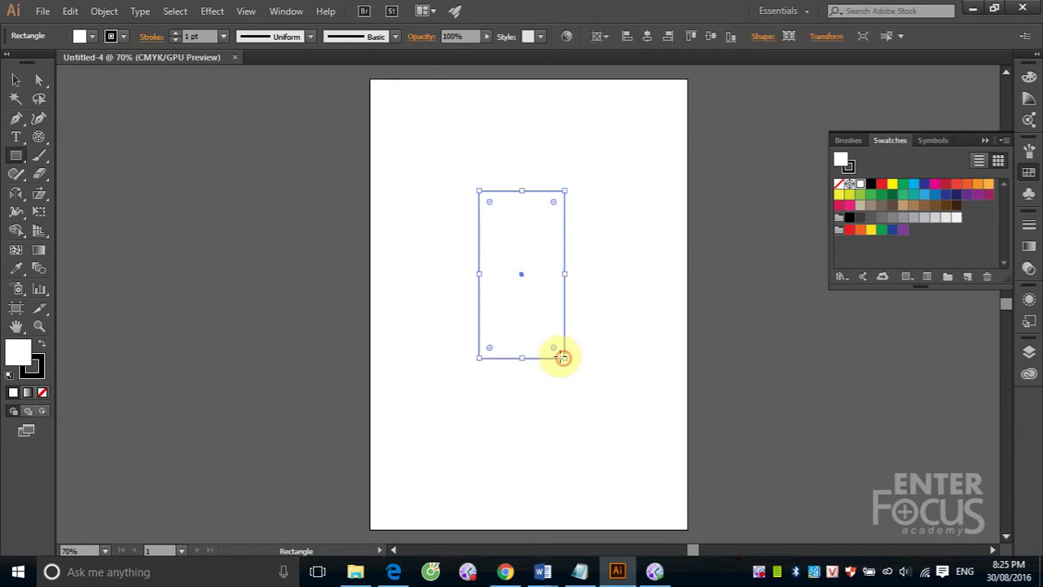
pyautogui.click(945, 190)
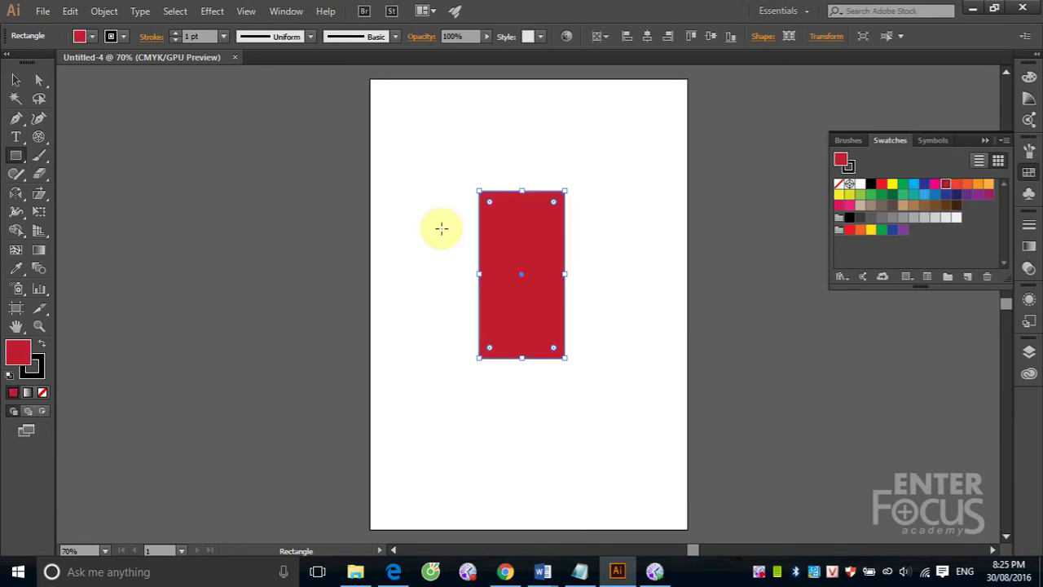
pyautogui.click(16, 79)
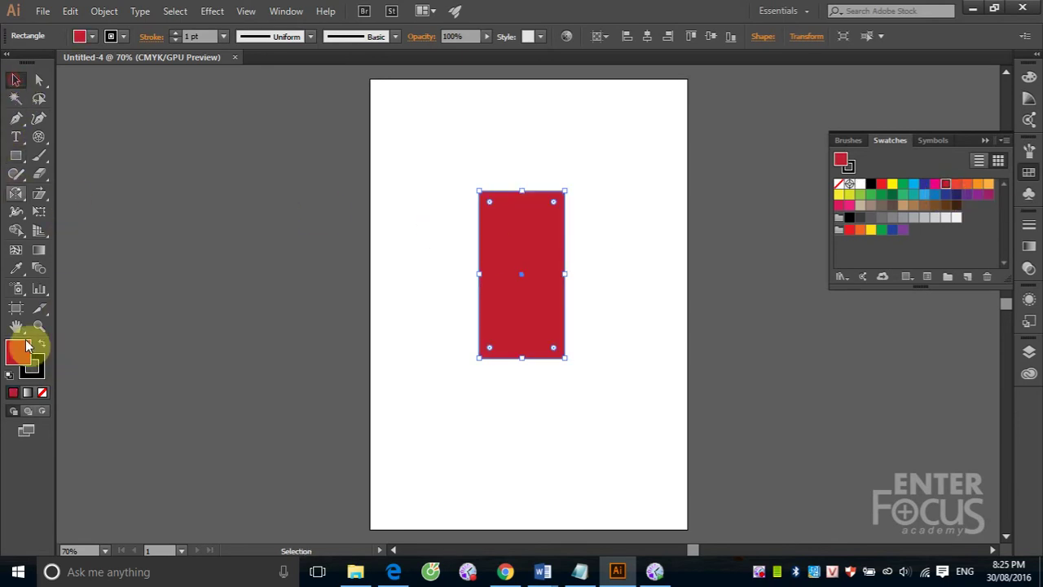
pyautogui.click(35, 359)
pyautogui.click(42, 392)
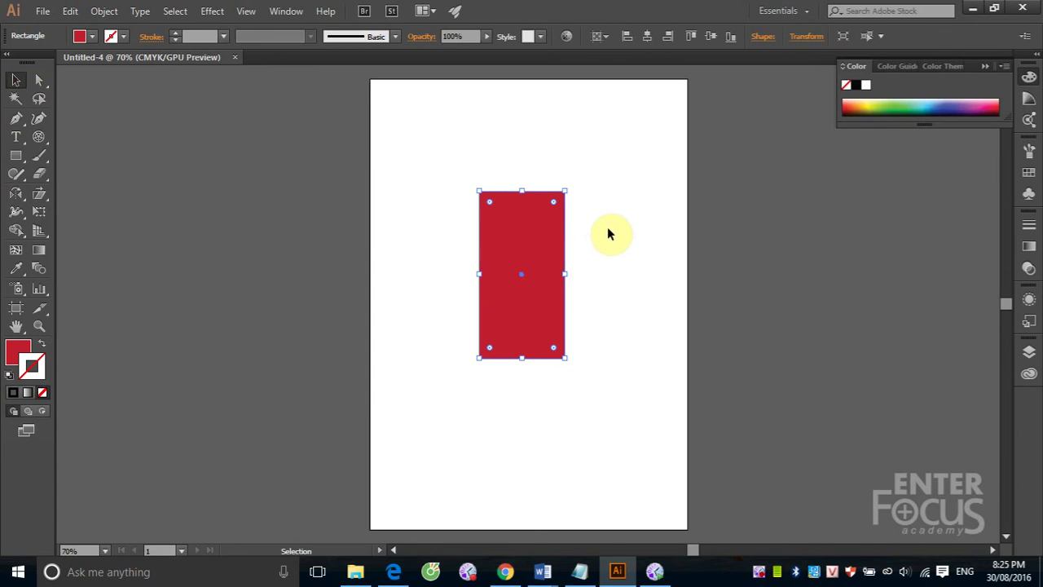
pyautogui.click(608, 228)
# Step: Nudge an edge of the red rectangle with the Direct Selection tool
pyautogui.click(517, 253)
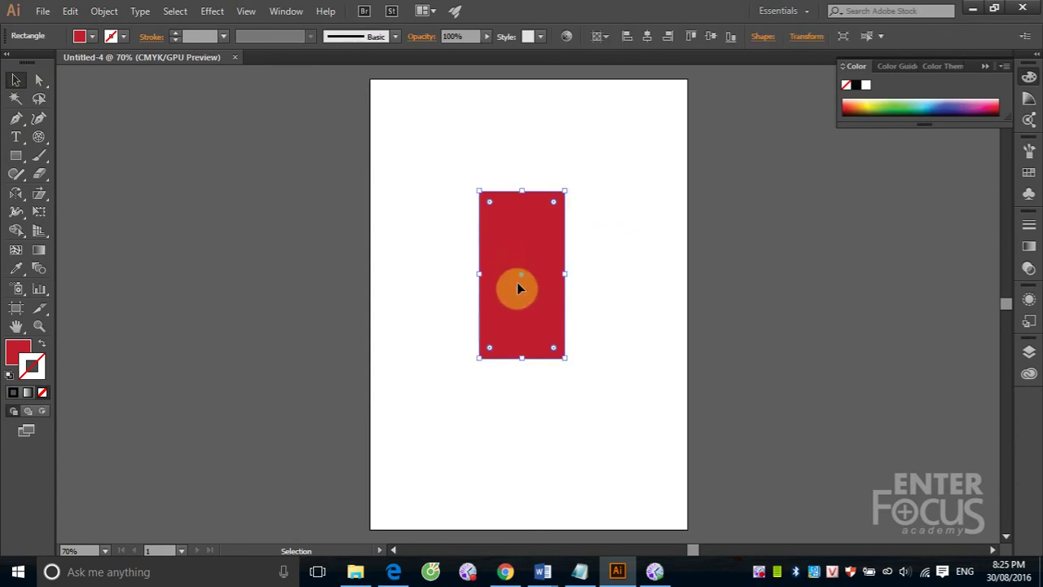
pyautogui.press('a')
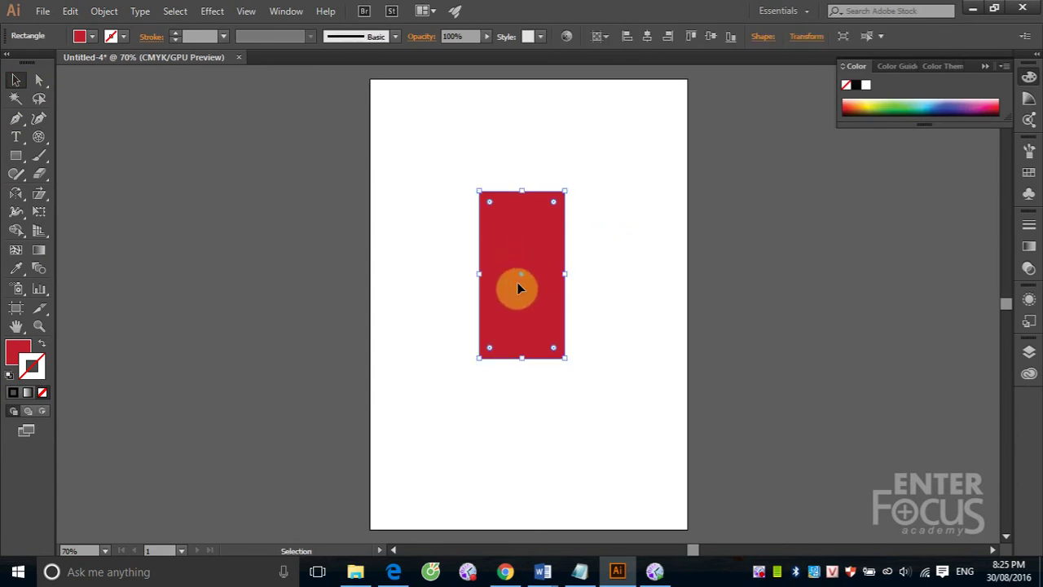
pyautogui.moveTo(519, 288); pyautogui.dragTo(504, 289)
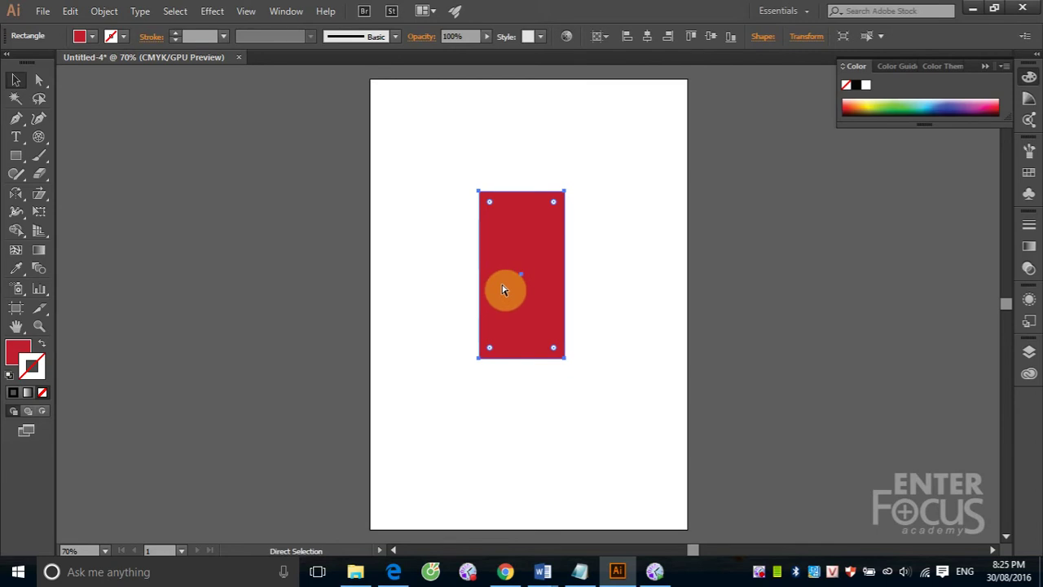
pyautogui.press('v')
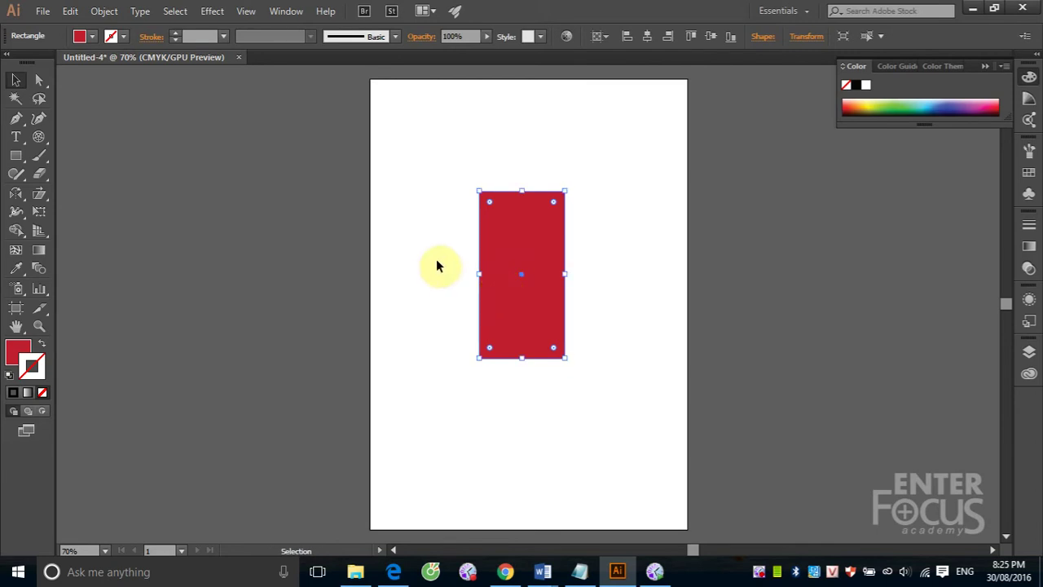
# Step: Narrow the rectangle symmetrically from its centre to a roughly 30 mm full-height strip
pyautogui.click(493, 280)
pyautogui.click(483, 278)
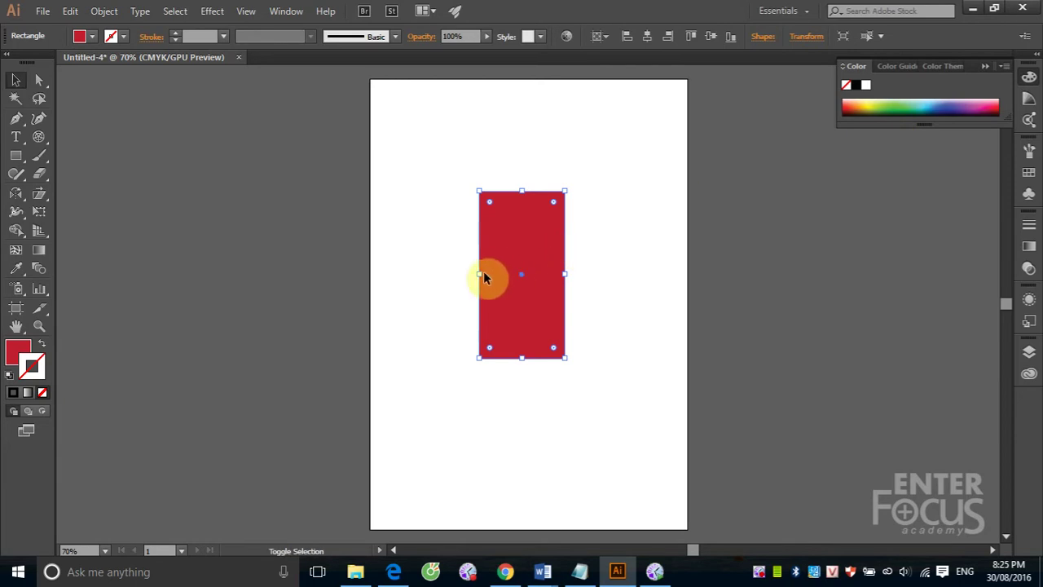
pyautogui.moveTo(480, 274); pyautogui.dragTo(493, 277)
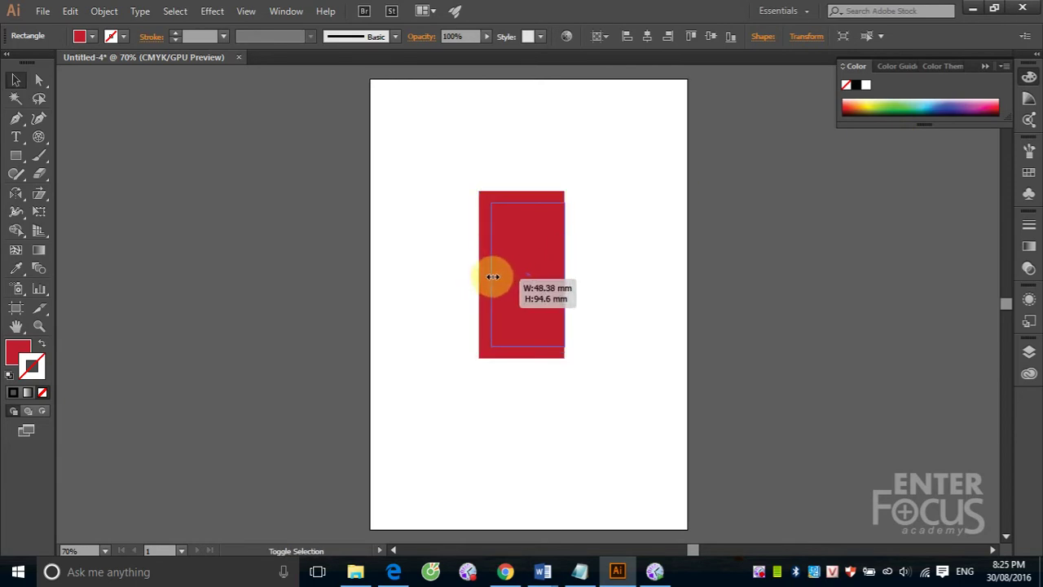
pyautogui.press('shift')
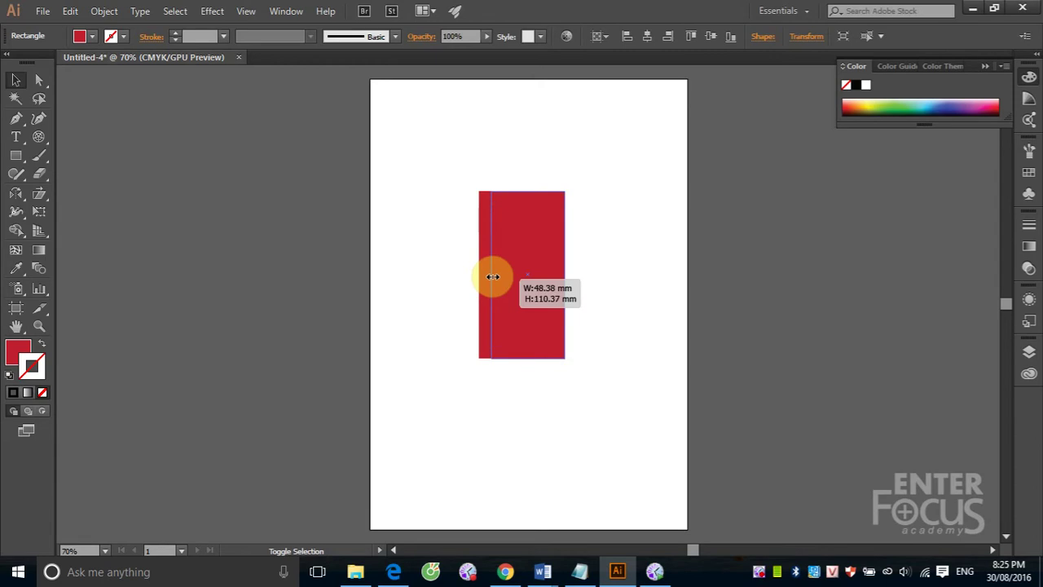
pyautogui.press('alt')
pyautogui.moveTo(493, 277); pyautogui.dragTo(498, 277)
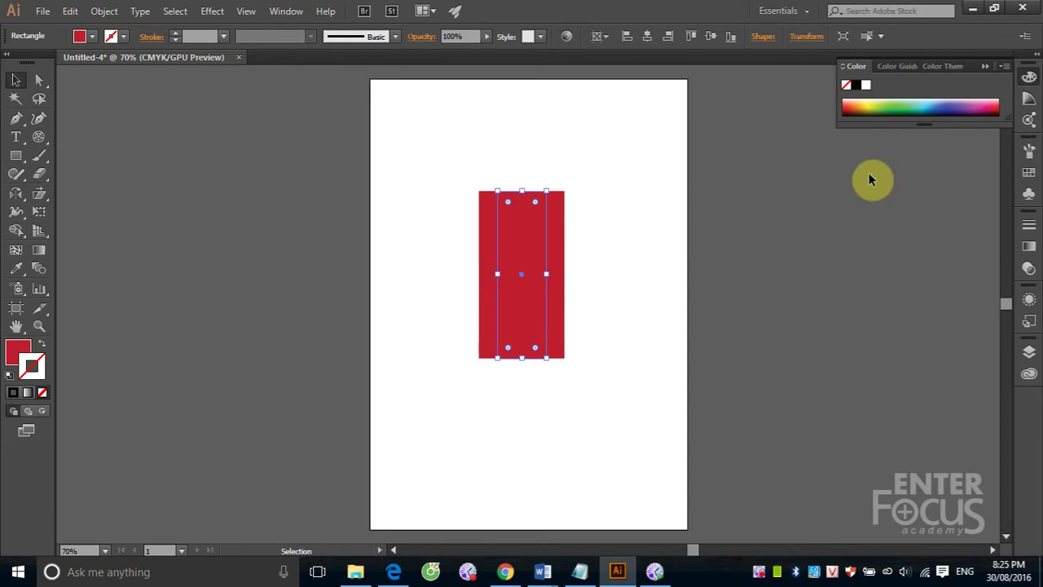
# Step: Fill the strip a brighter red with no outline, then deselect
pyautogui.click(1028, 172)
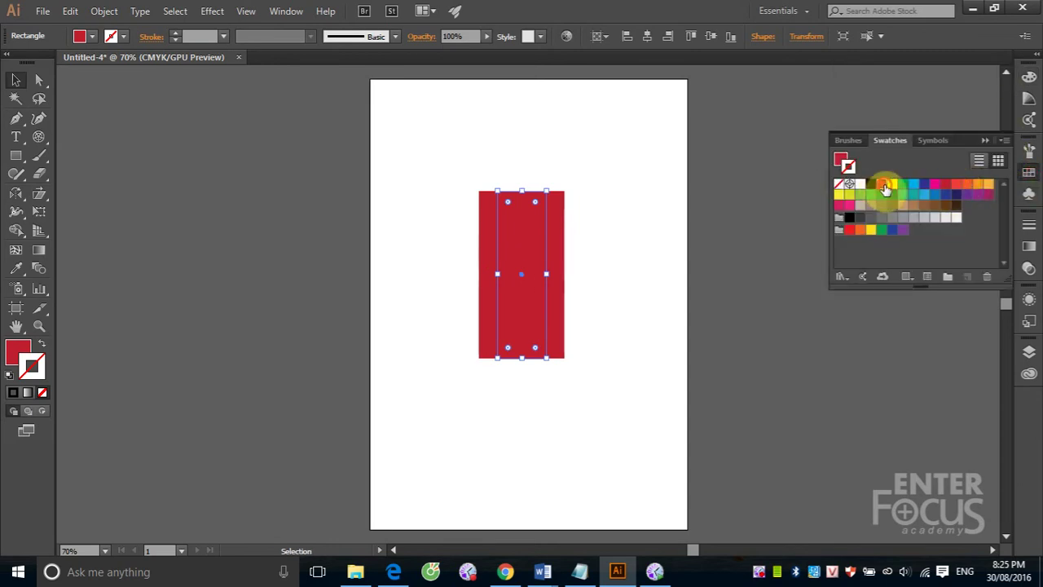
pyautogui.click(881, 183)
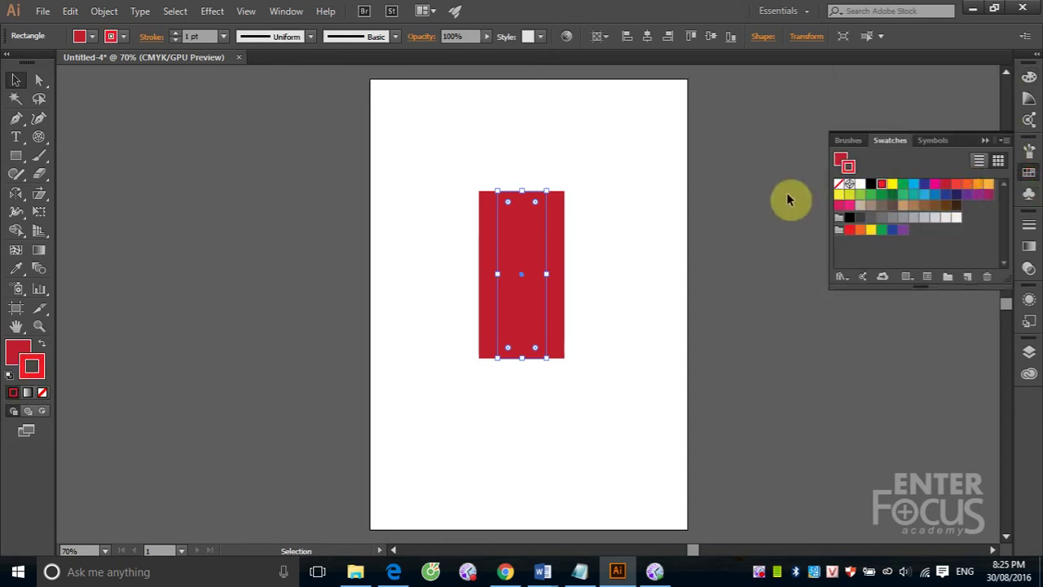
pyautogui.click(40, 346)
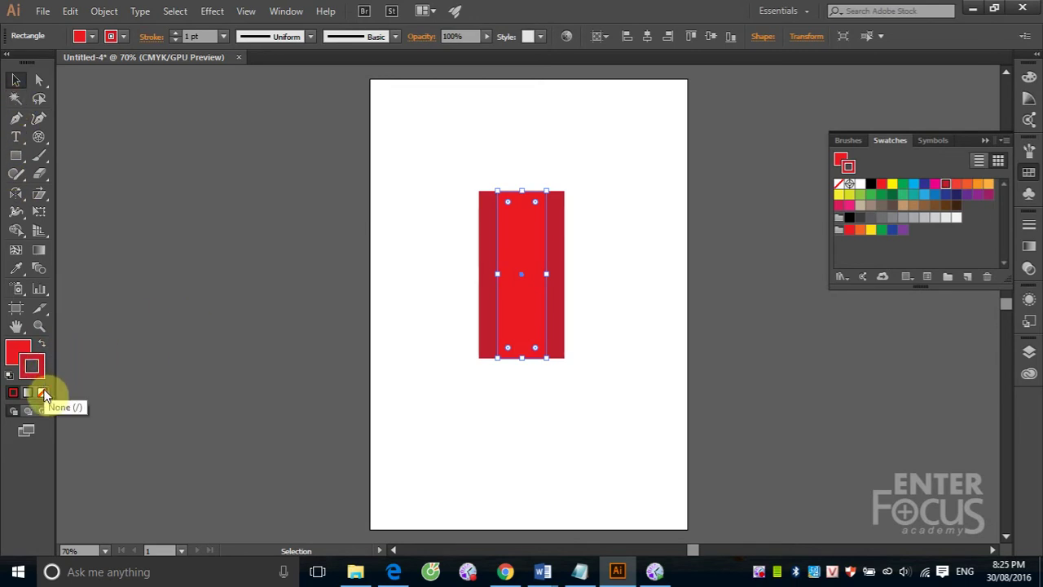
pyautogui.press('/')
pyautogui.click(21, 352)
pyautogui.click(606, 171)
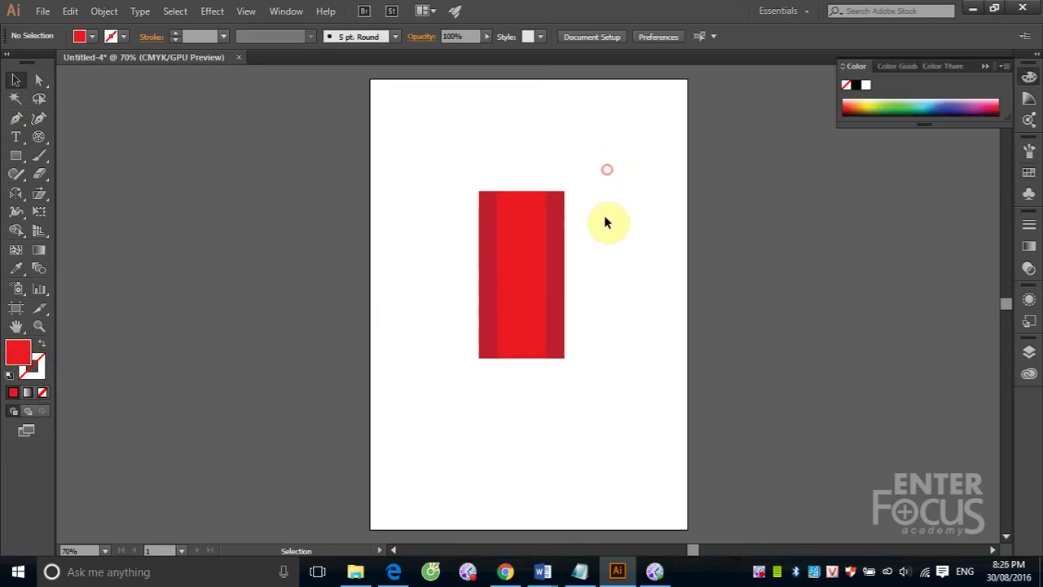
# Step: Draw a triangle with the Polygon Tool and seat its base on the rectangle's top edge
pyautogui.click(18, 156)
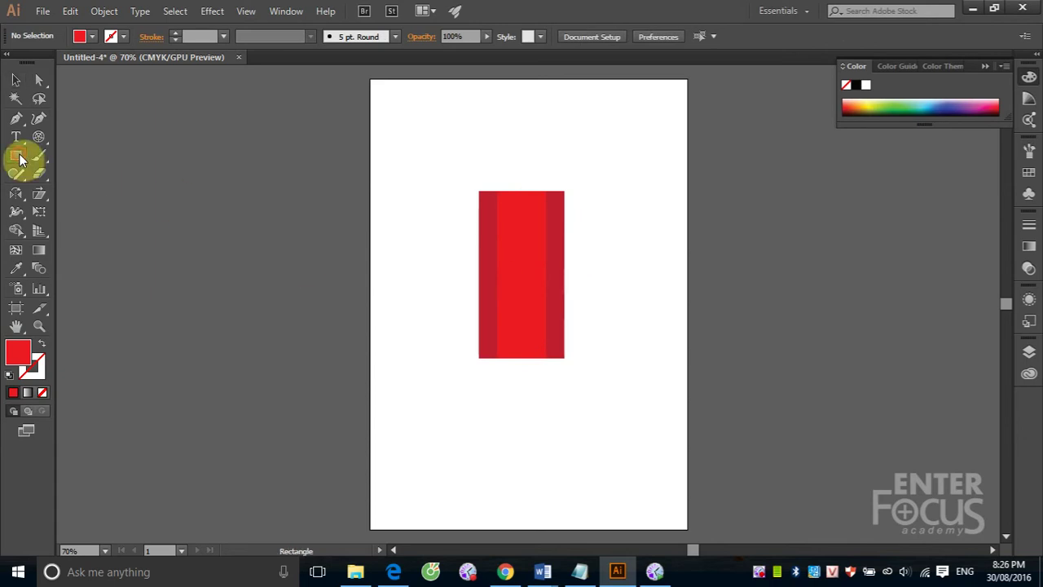
pyautogui.click(81, 210)
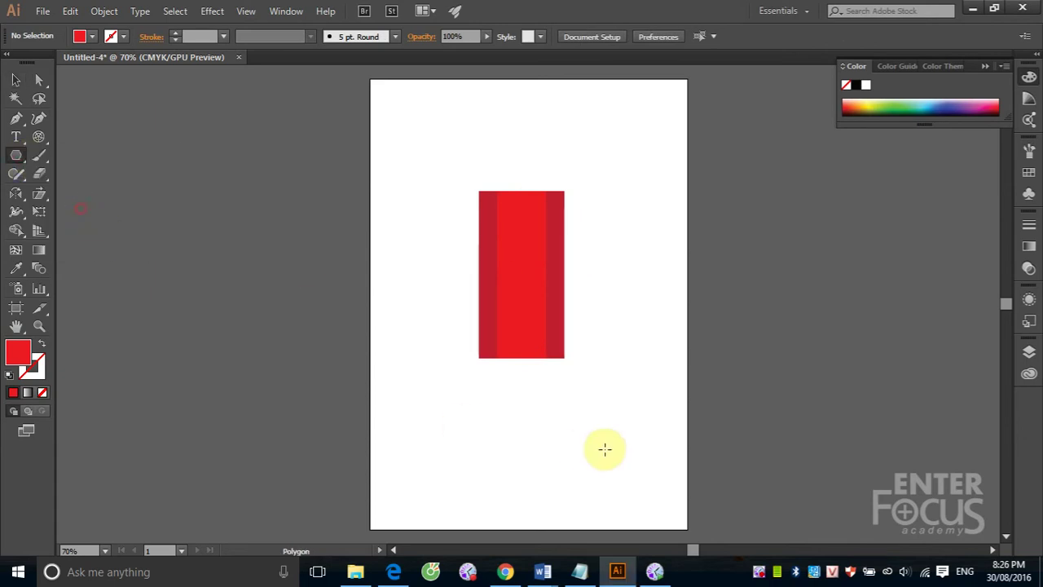
pyautogui.moveTo(492, 392); pyautogui.dragTo(542, 420)
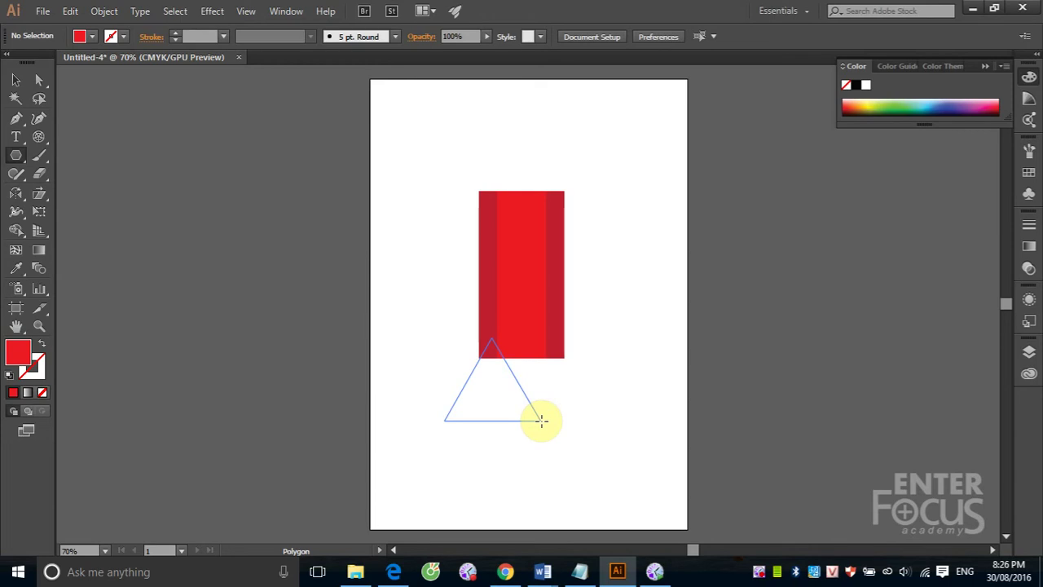
pyautogui.moveTo(542, 421)
pyautogui.mouseDown()
pyautogui.moveTo(598, 187)
pyautogui.moveTo(575, 190)
pyautogui.mouseUp()
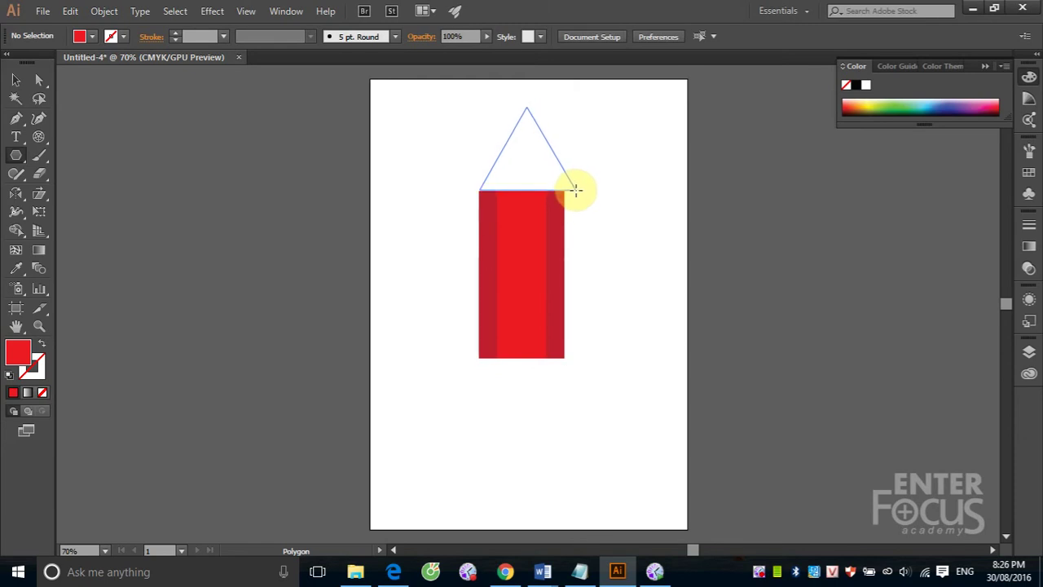
pyautogui.moveTo(575, 190); pyautogui.dragTo(562, 190)
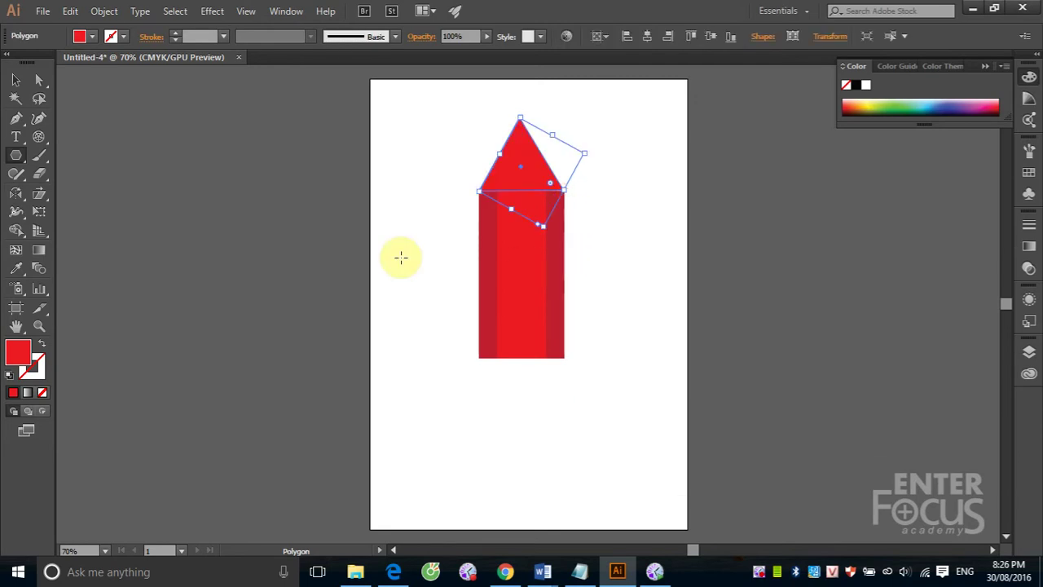
pyautogui.click(16, 79)
pyautogui.click(143, 142)
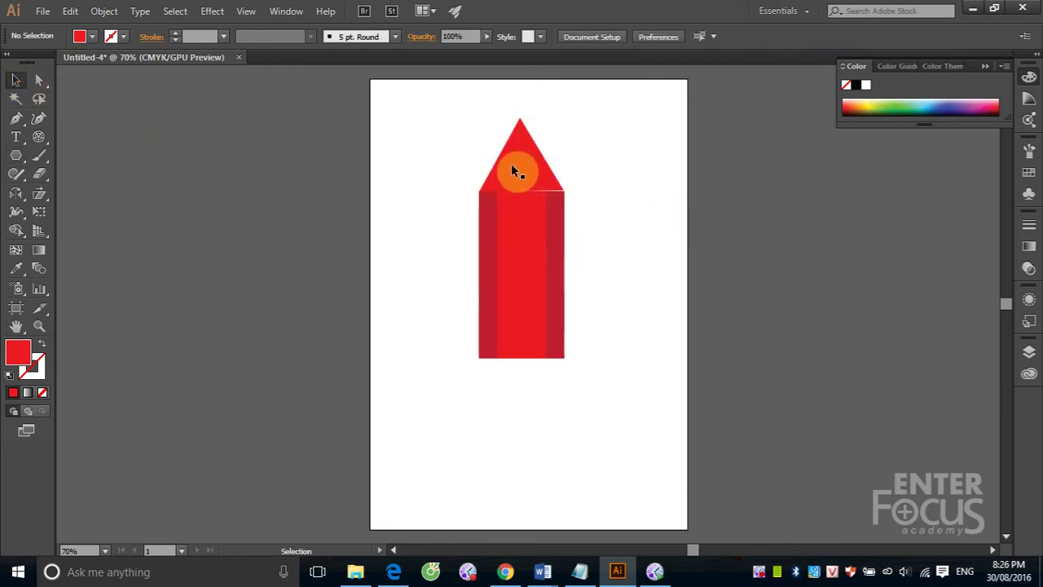
# Step: Zoom in on the pointed tip and select the triangle
pyautogui.hotkey('ctrl', 'space')
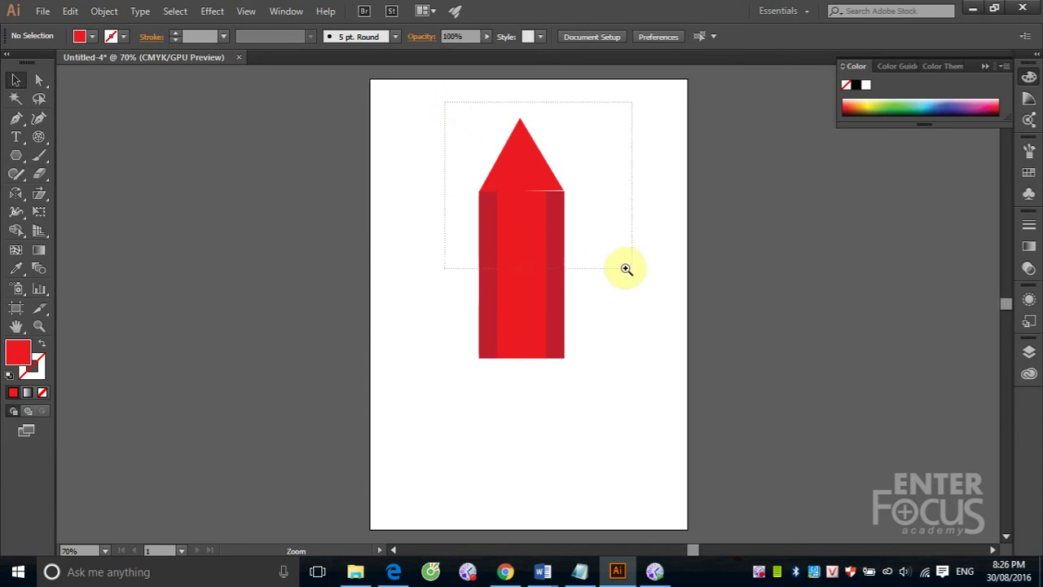
pyautogui.moveTo(445, 101); pyautogui.dragTo(624, 268)
pyautogui.click(489, 265)
pyautogui.click(493, 263)
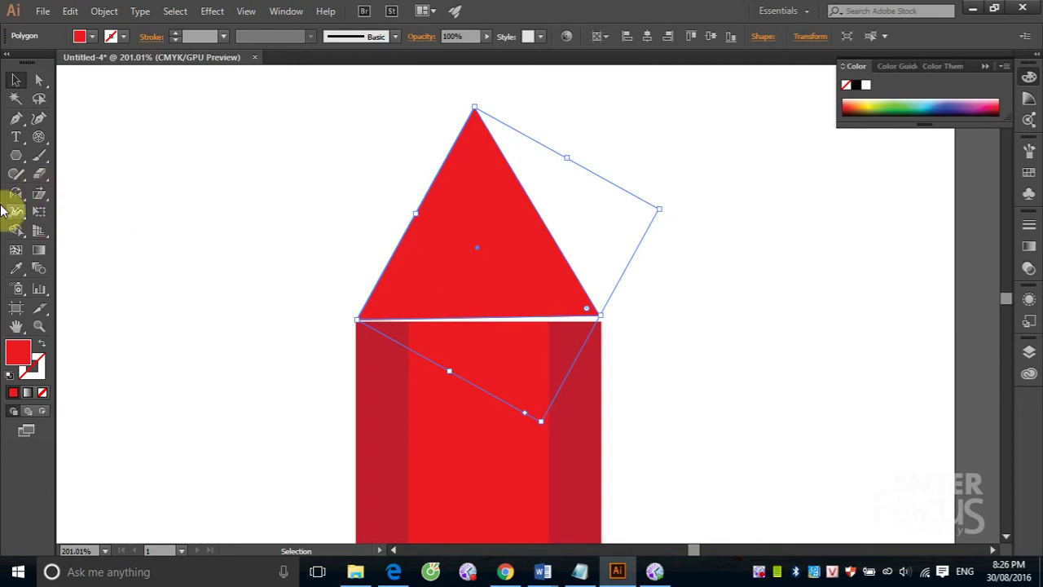
pyautogui.click(429, 295)
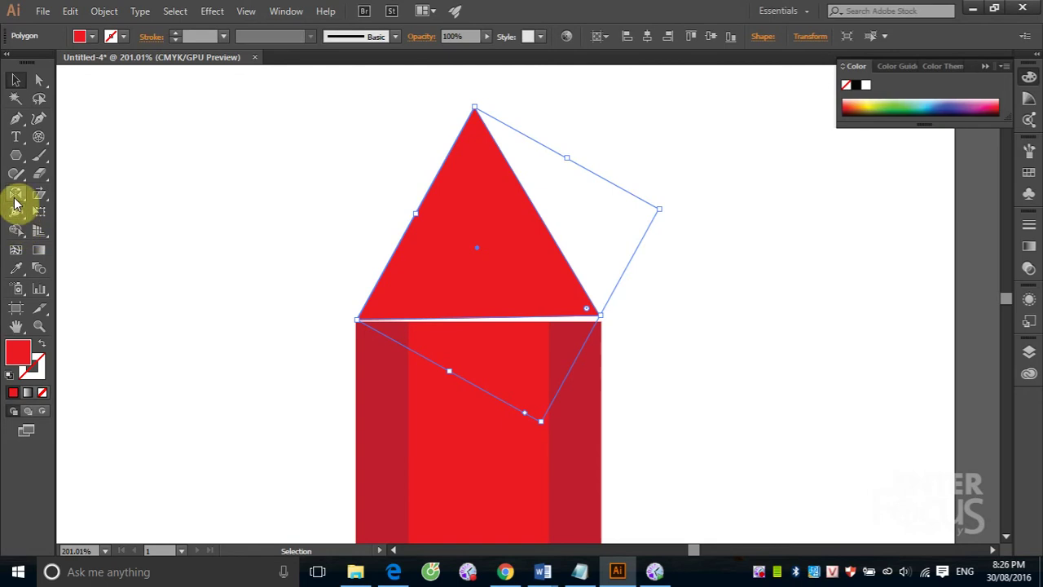
pyautogui.click(484, 344)
# Step: Open Rotate settings pivoting on the triangle's bottom-left corner
pyautogui.moveTo(16, 195); pyautogui.dragTo(65, 202)
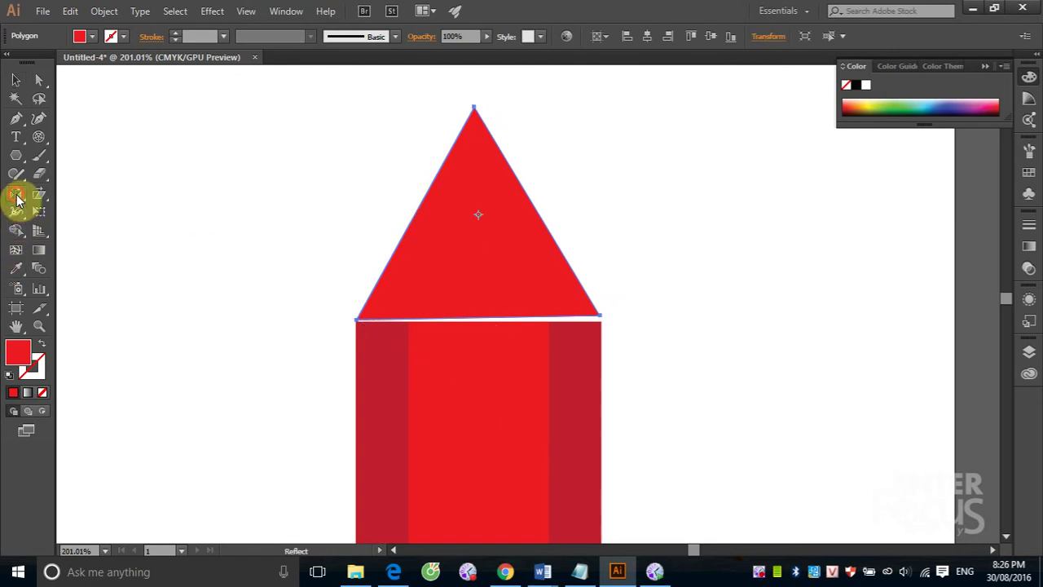
pyautogui.click(67, 195)
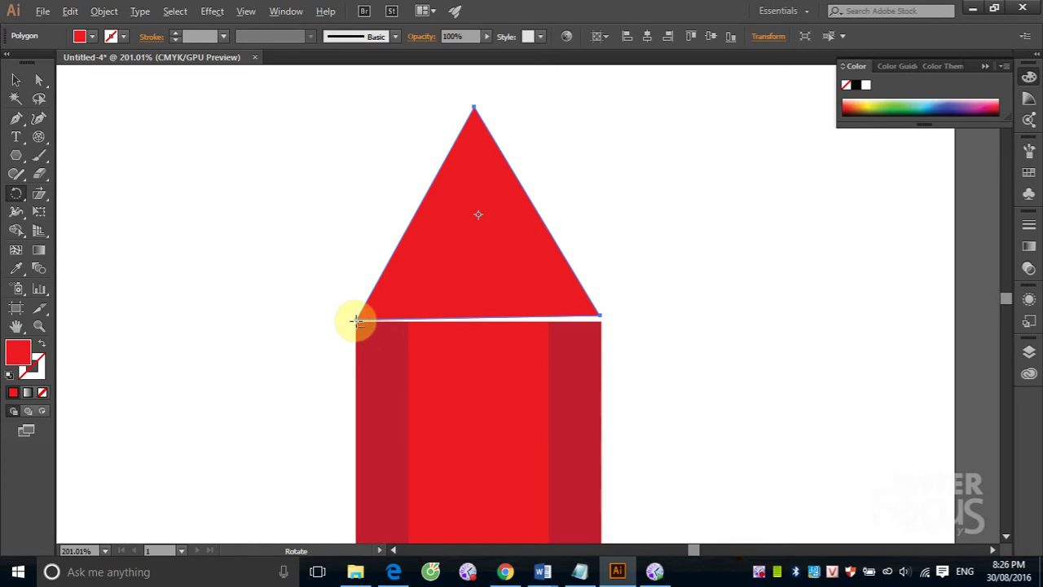
pyautogui.click(356, 319)
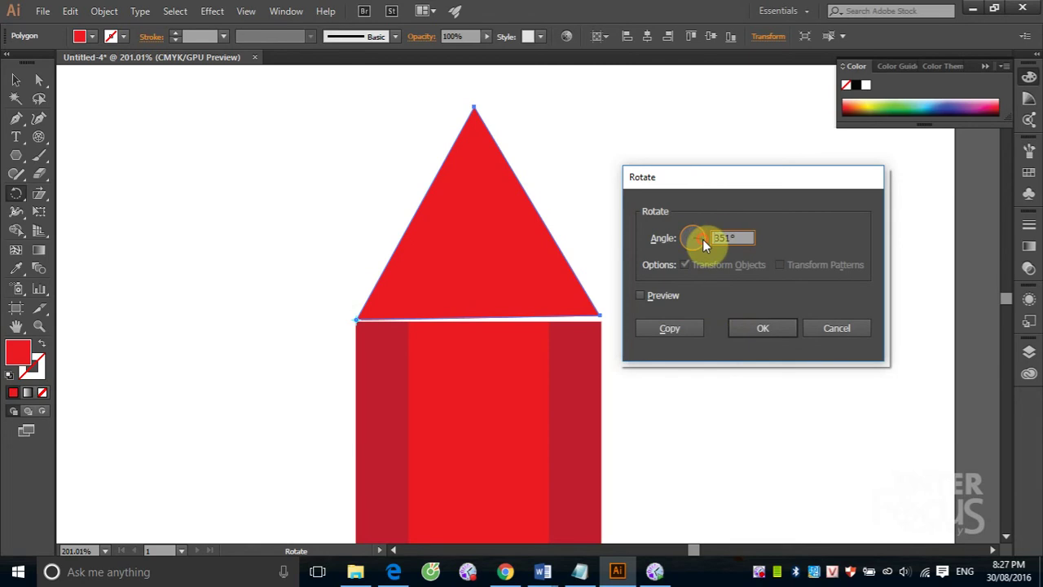
# Step: Rotate the triangle by -1° with Preview on so its base sits level
pyautogui.click(639, 295)
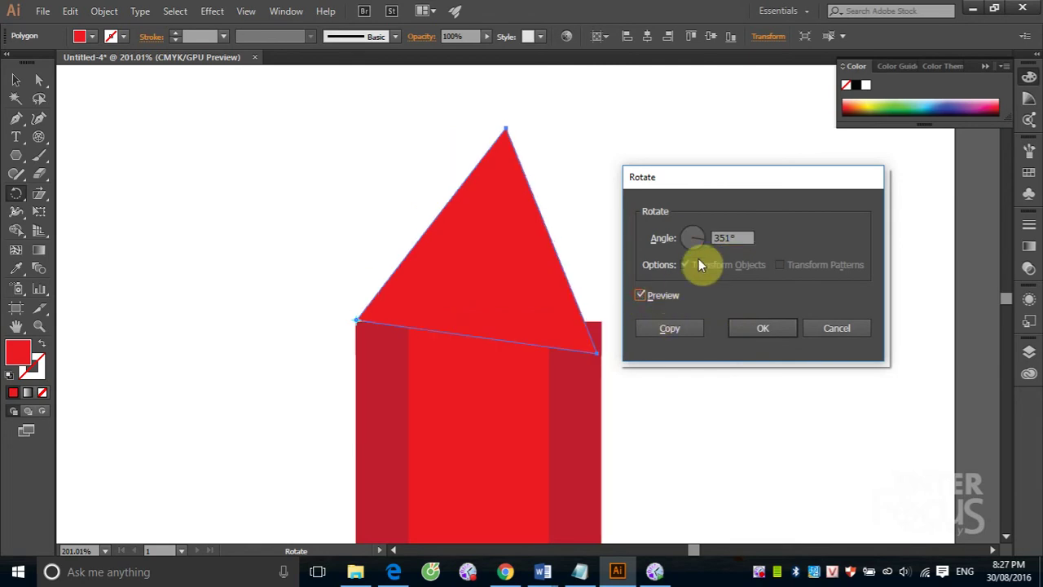
pyautogui.moveTo(699, 242); pyautogui.dragTo(702, 236)
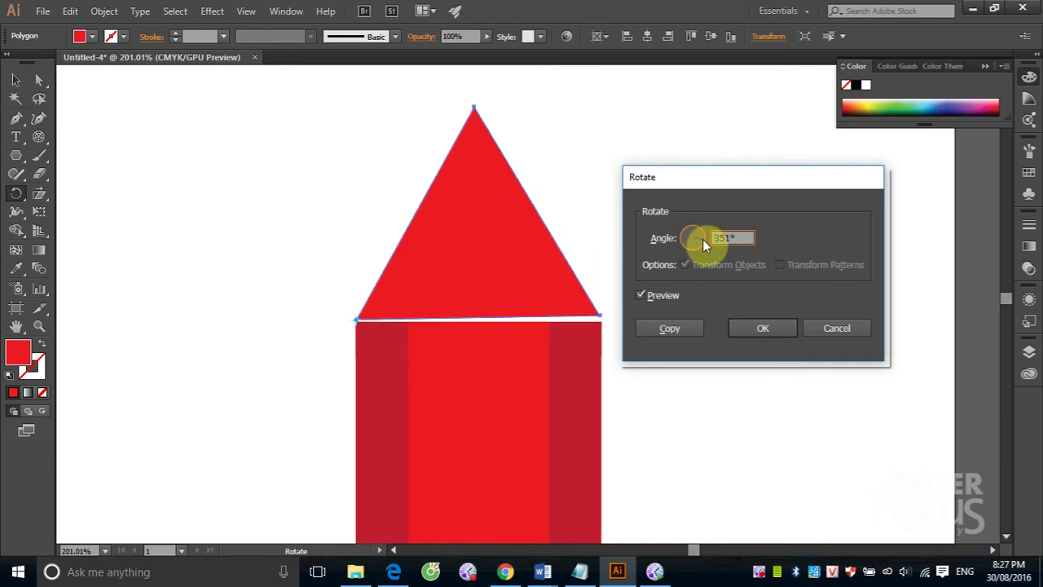
pyautogui.moveTo(702, 238); pyautogui.dragTo(706, 243)
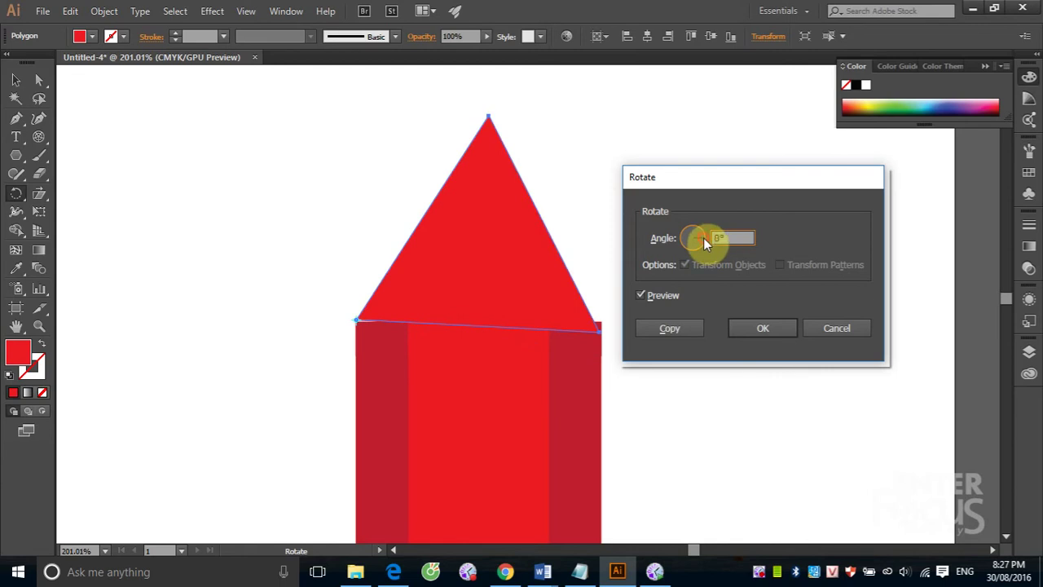
pyautogui.click(704, 237)
pyautogui.click(724, 238)
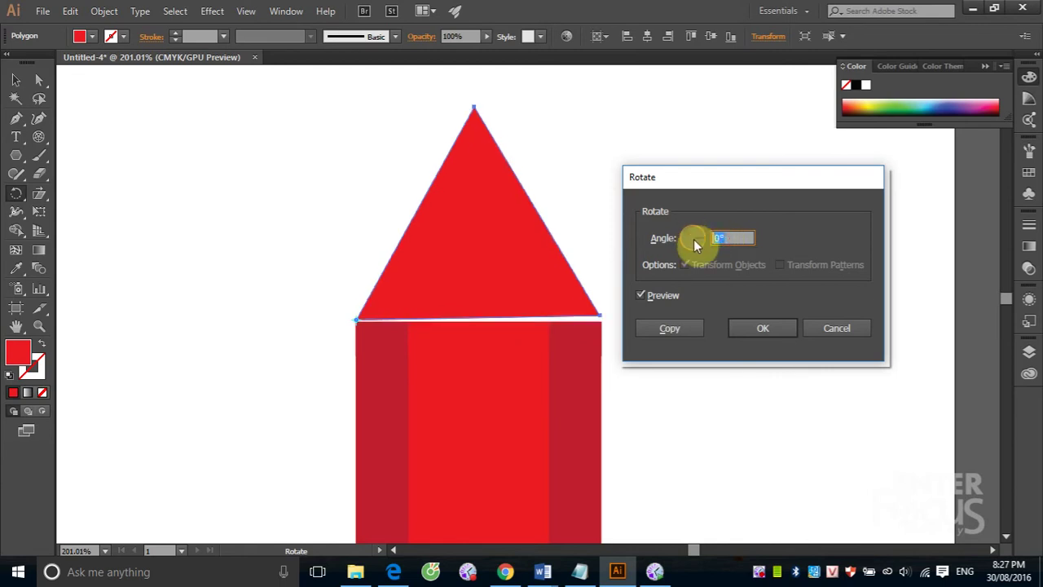
pyautogui.write('-1')
pyautogui.click(643, 295)
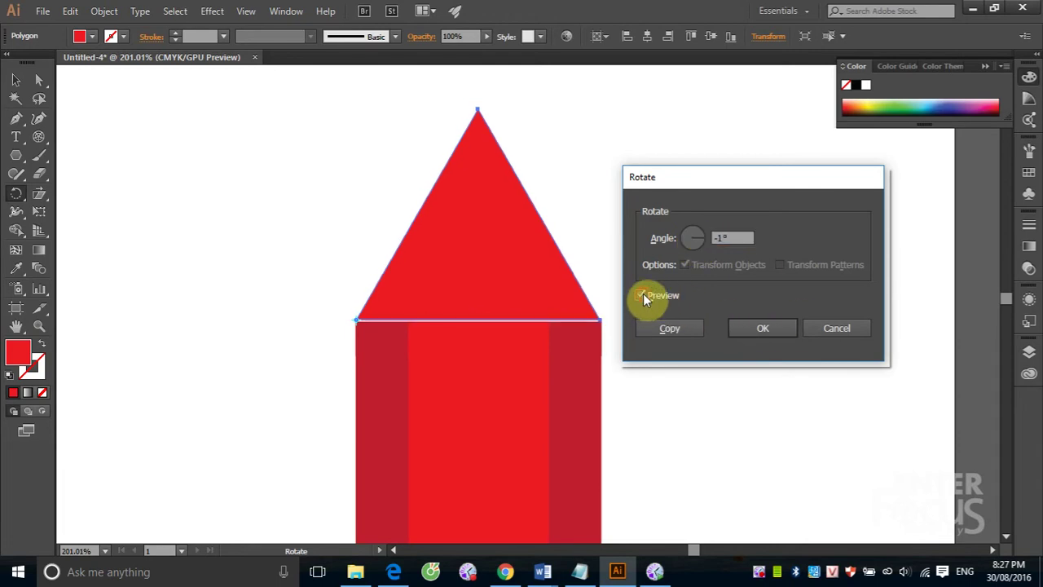
pyautogui.click(762, 327)
pyautogui.click(17, 84)
# Step: Fill the triangle with a brown swatch
pyautogui.click(74, 117)
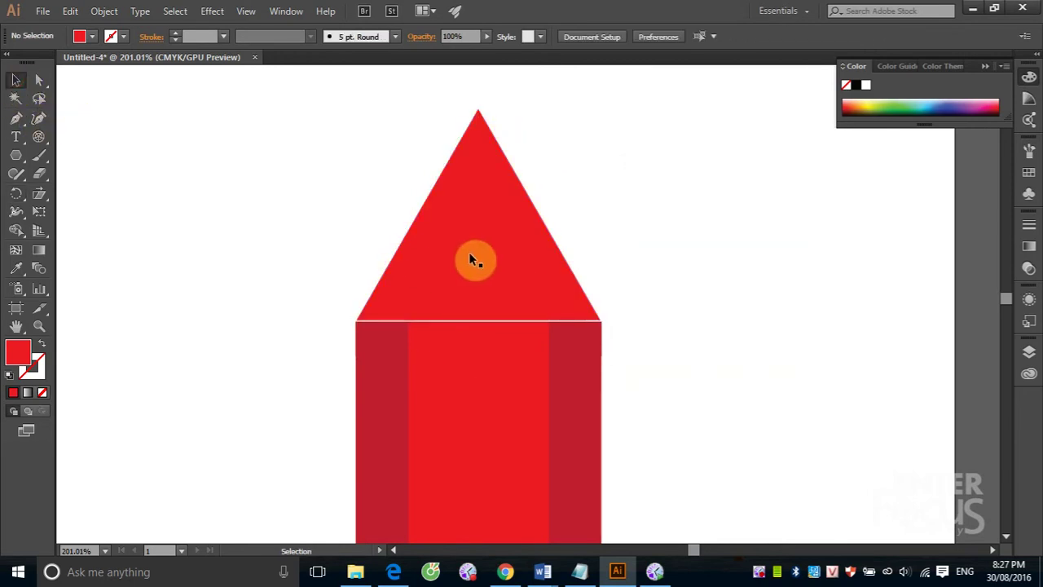
pyautogui.click(471, 260)
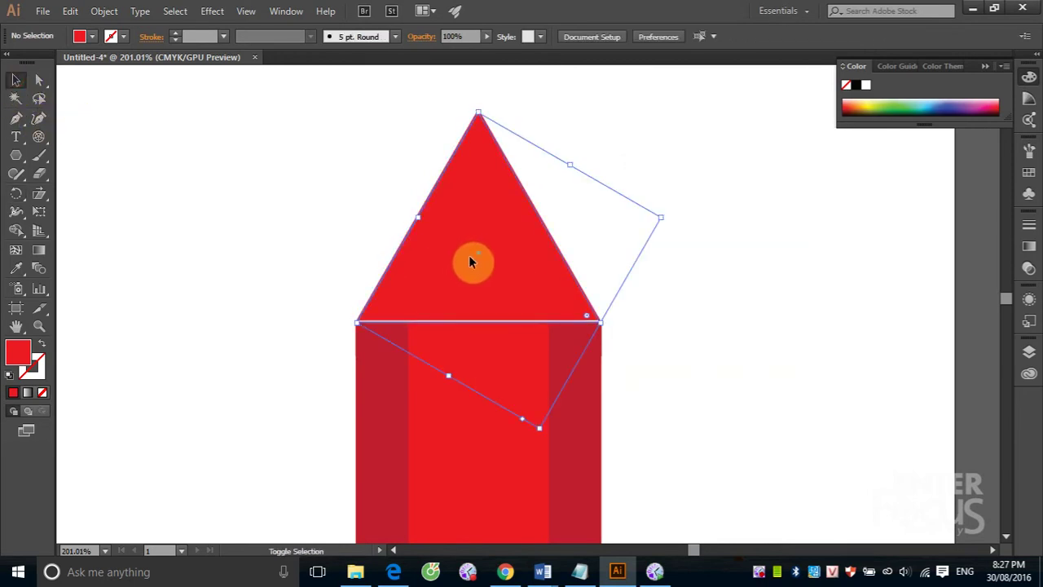
pyautogui.click(709, 292)
pyautogui.click(502, 266)
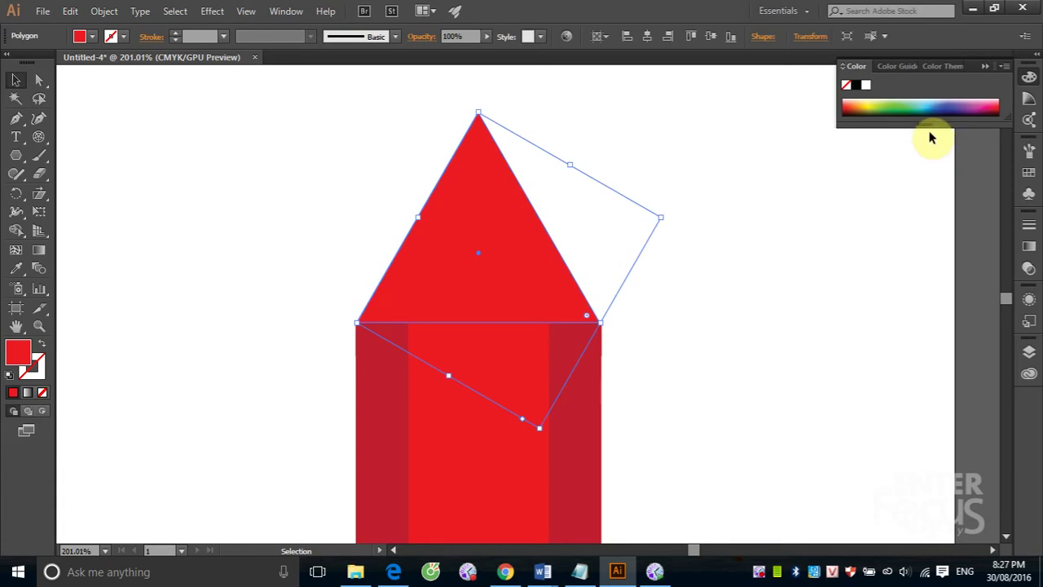
pyautogui.click(1029, 172)
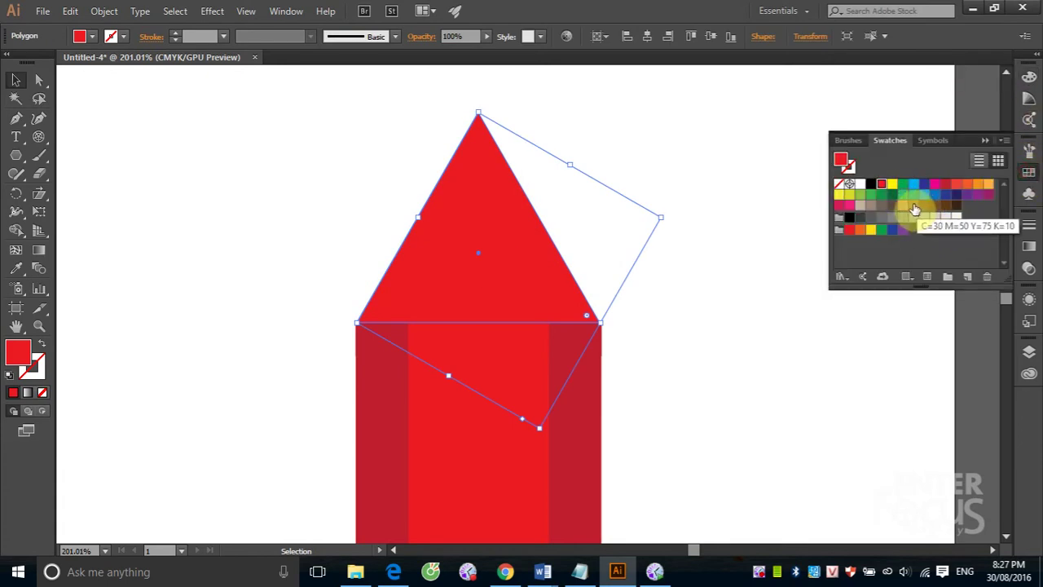
pyautogui.click(914, 205)
pyautogui.click(720, 303)
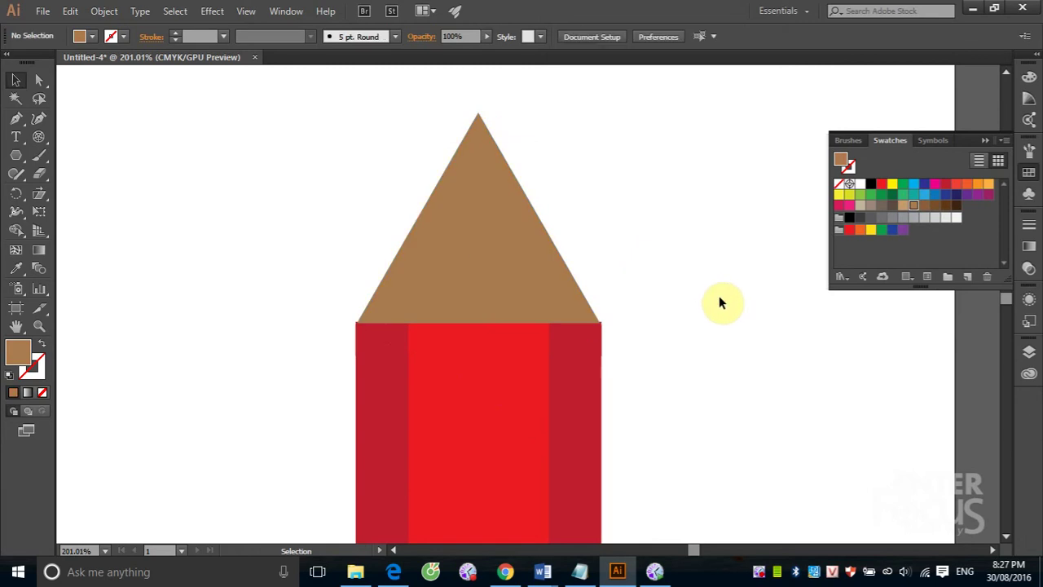
# Step: Open the Scale Tool's numeric settings for the brown triangle
pyautogui.click(457, 245)
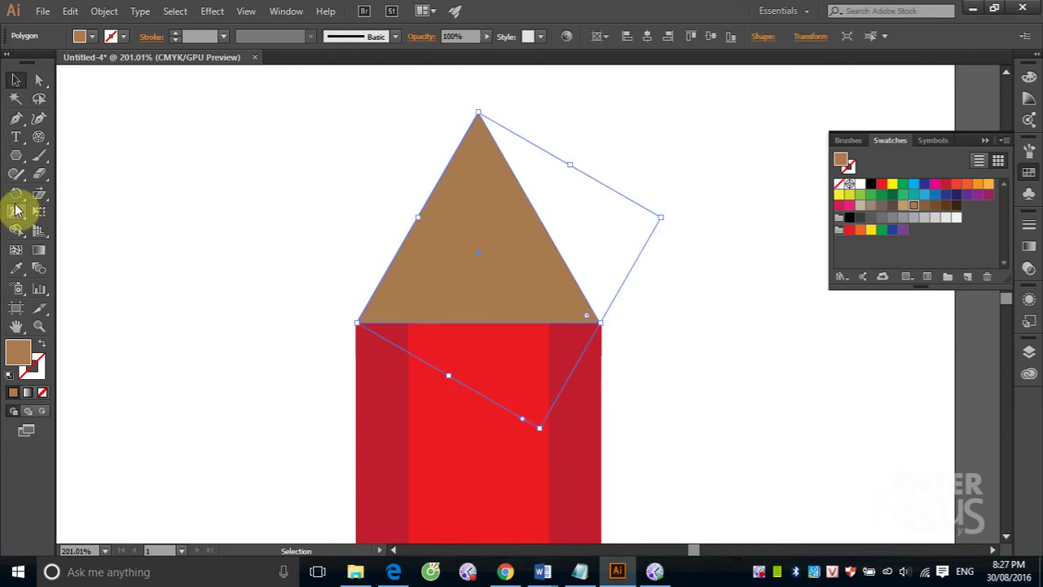
pyautogui.moveTo(38, 198); pyautogui.dragTo(71, 194)
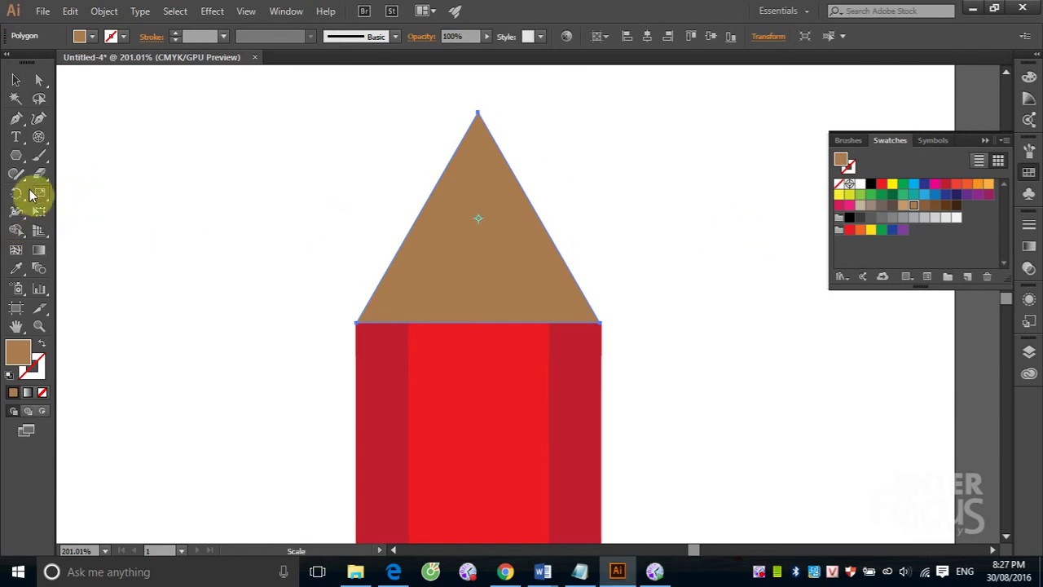
pyautogui.doubleClick(38, 193)
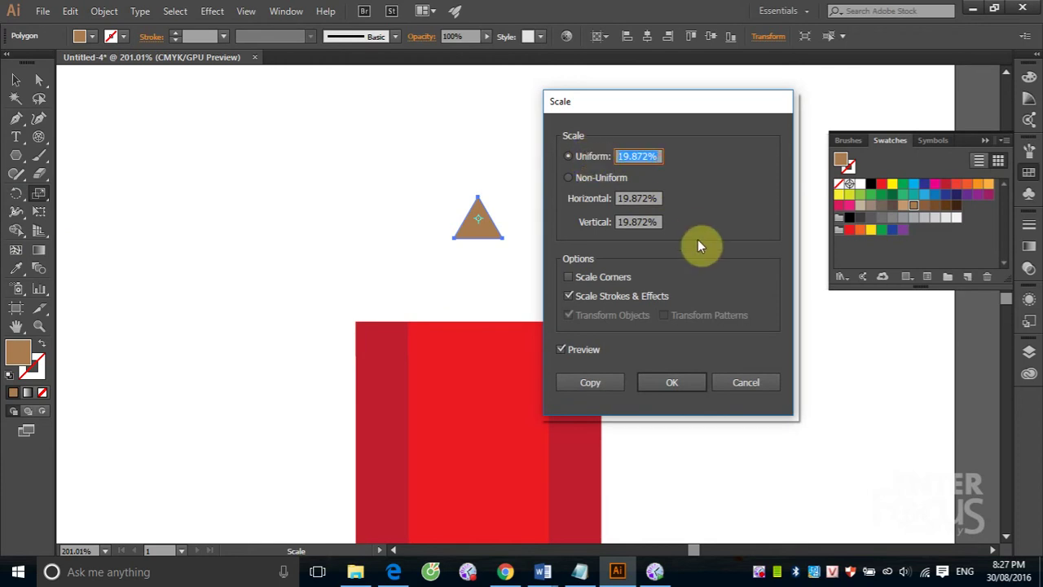
# Step: Make a 30% uniformly scaled copy of the triangle and fill it black
pyautogui.write('30')
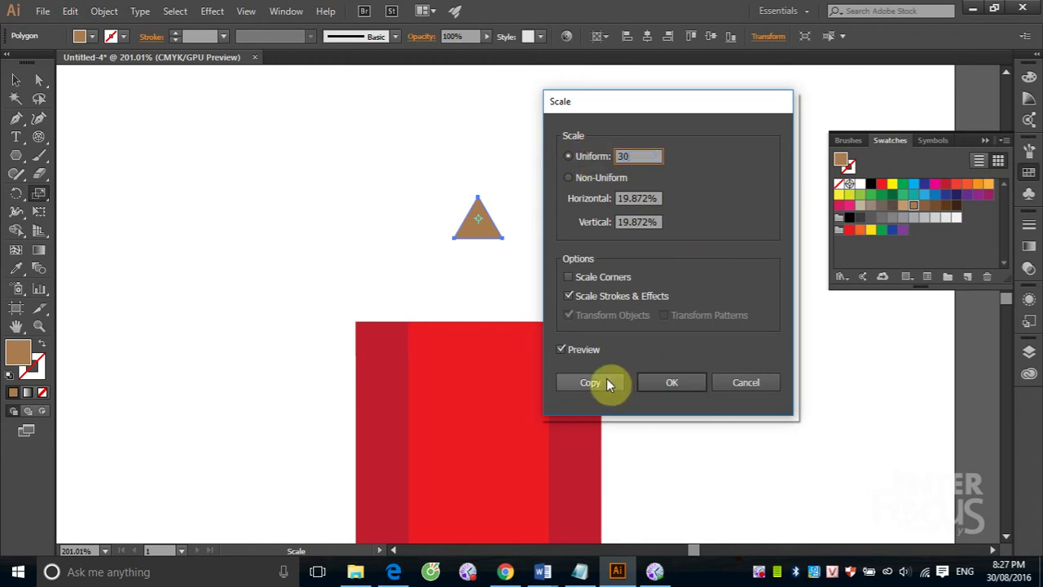
pyautogui.click(593, 381)
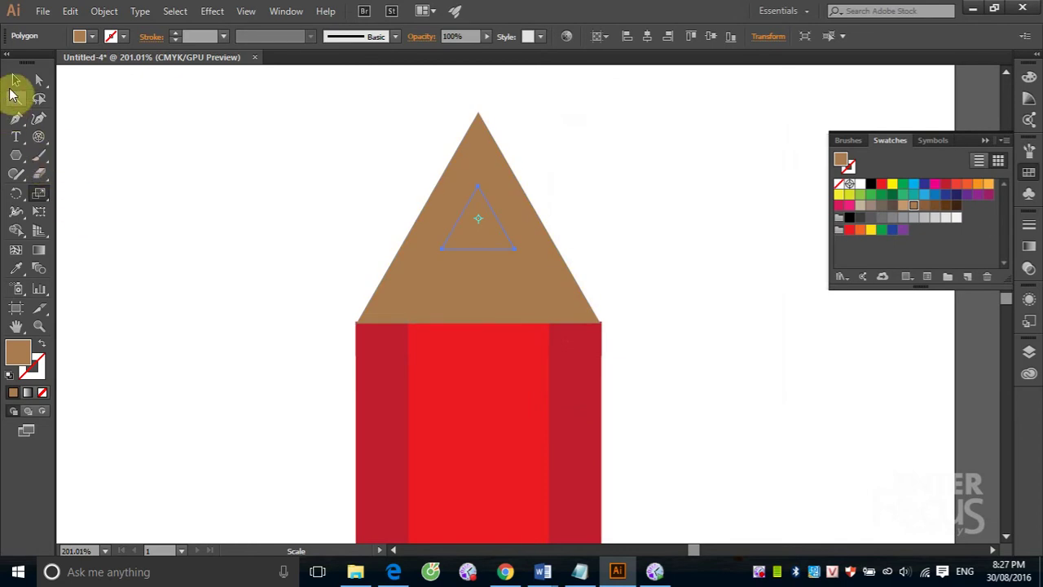
pyautogui.click(15, 80)
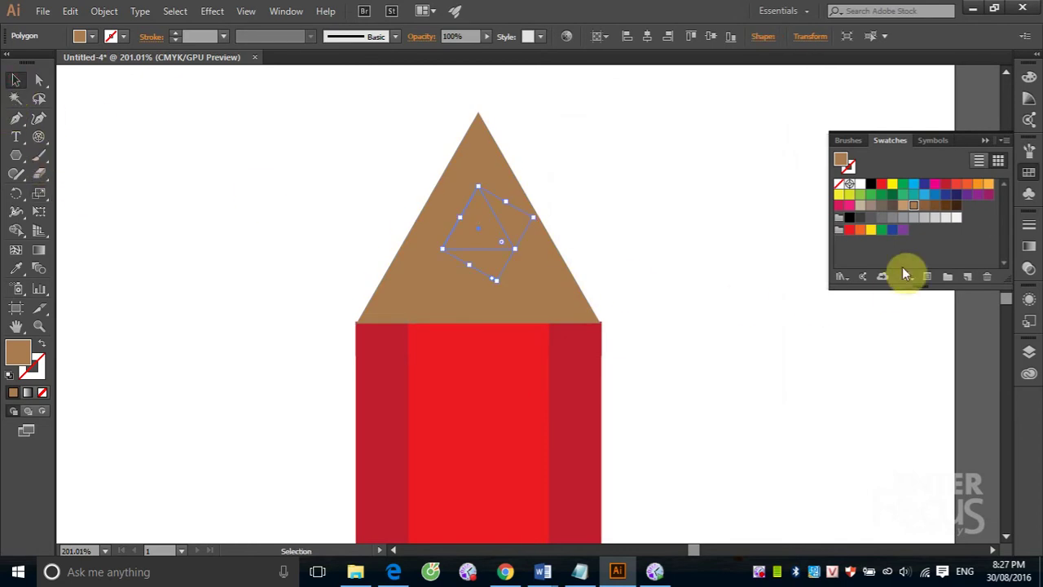
pyautogui.click(870, 184)
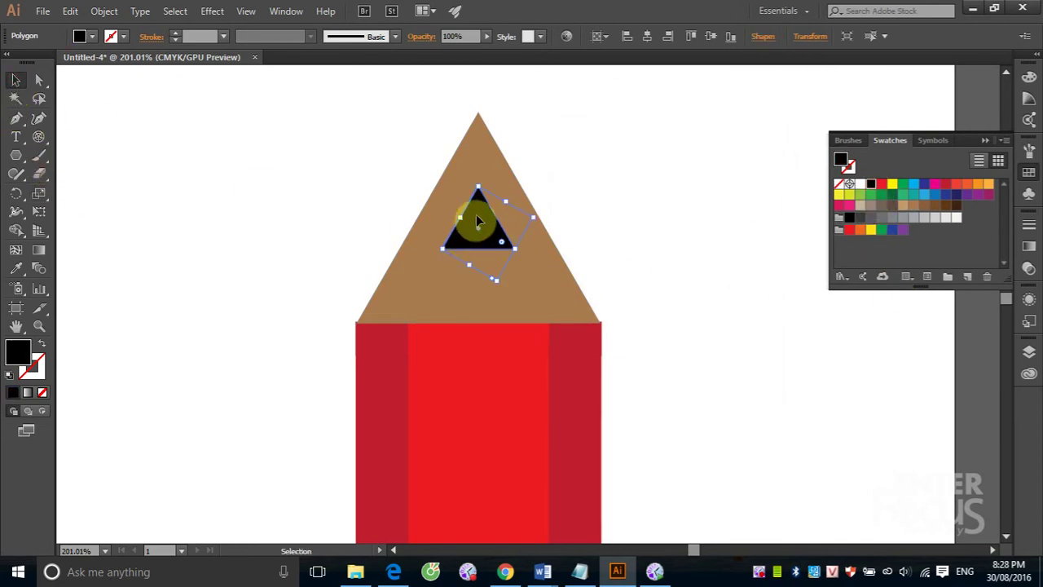
# Step: Move the black copy up to the brown cone's apex and check its alignment
pyautogui.moveTo(478, 203); pyautogui.dragTo(480, 149)
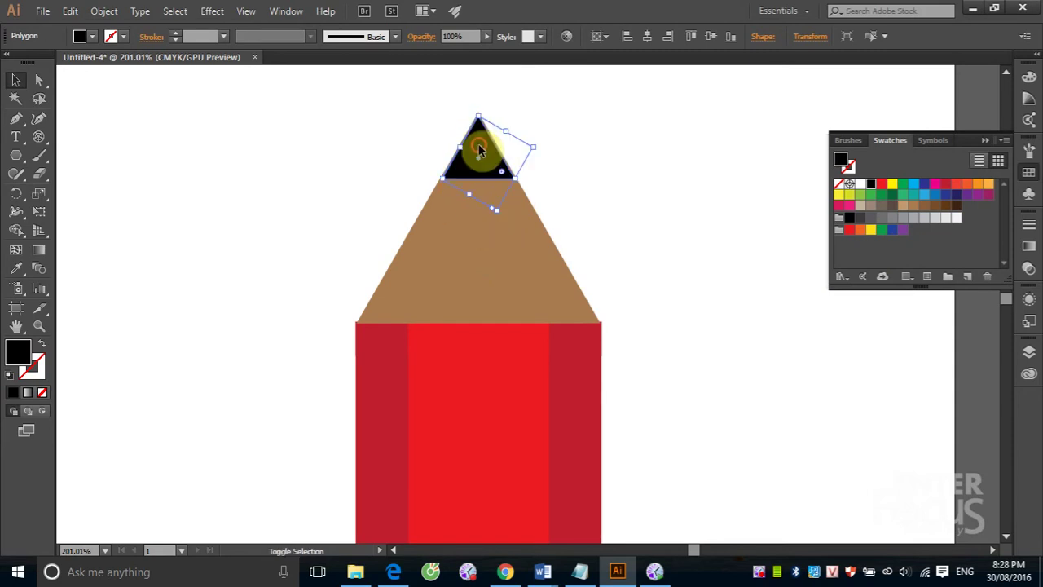
pyautogui.click(594, 159)
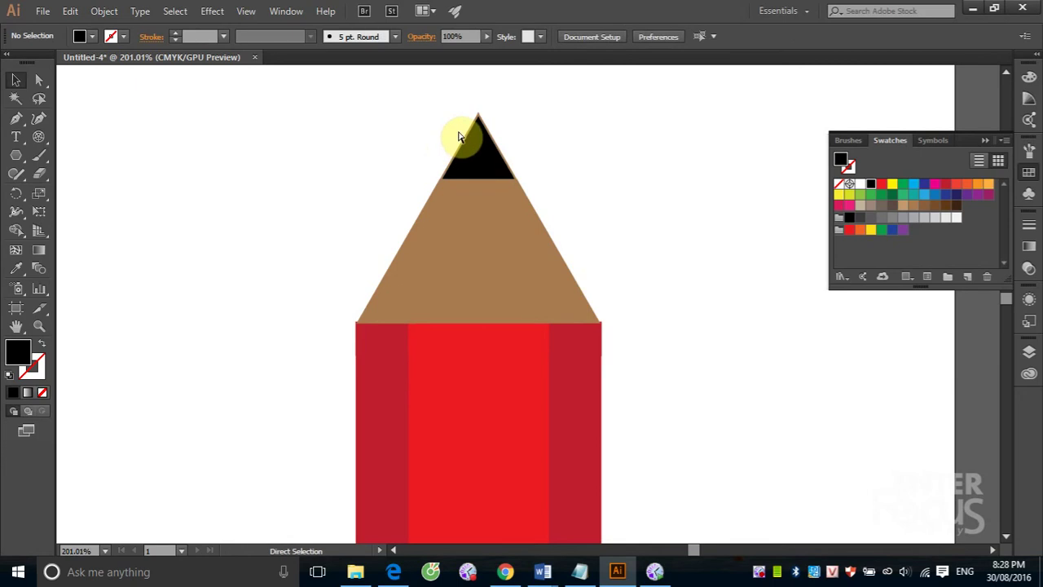
pyautogui.moveTo(407, 95); pyautogui.dragTo(629, 249)
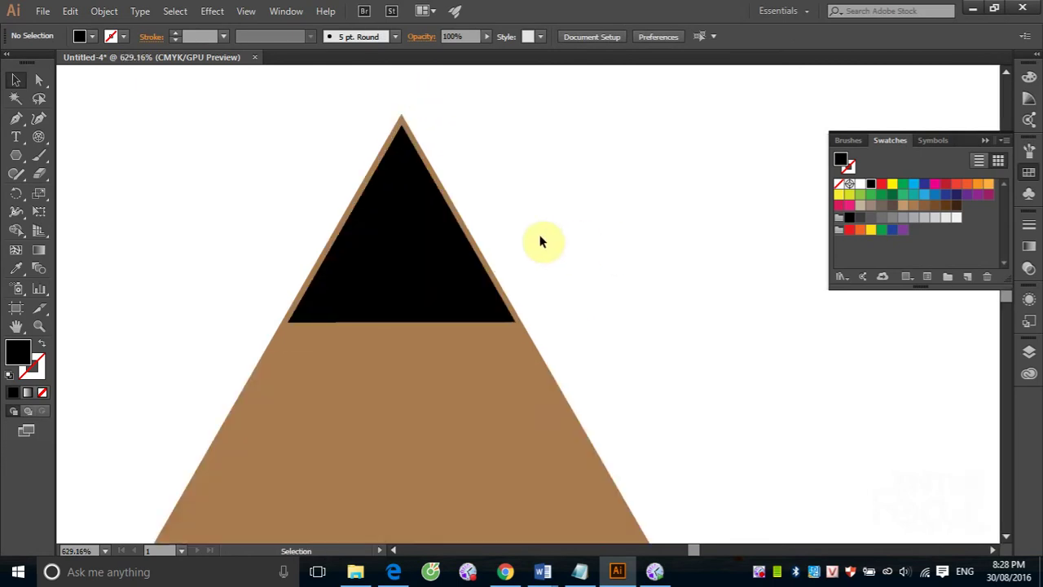
pyautogui.click(400, 242)
pyautogui.click(642, 275)
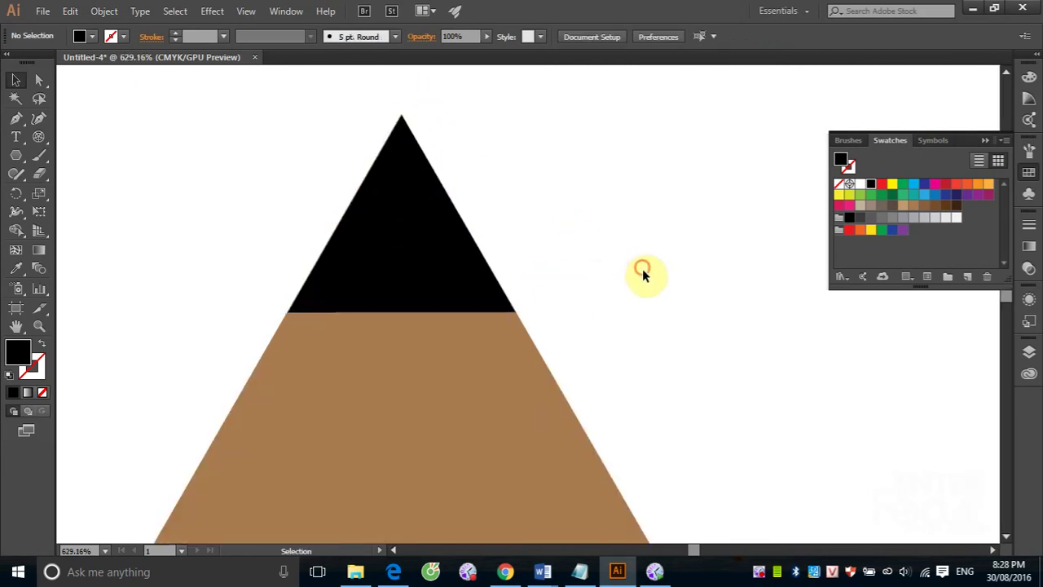
pyautogui.hotkey('ctrl', '-')
# Step: Select both red body rectangles and raise their bottom edge to shorten the body
pyautogui.hotkey('ctrl', '-')
pyautogui.hotkey('ctrl', '-')
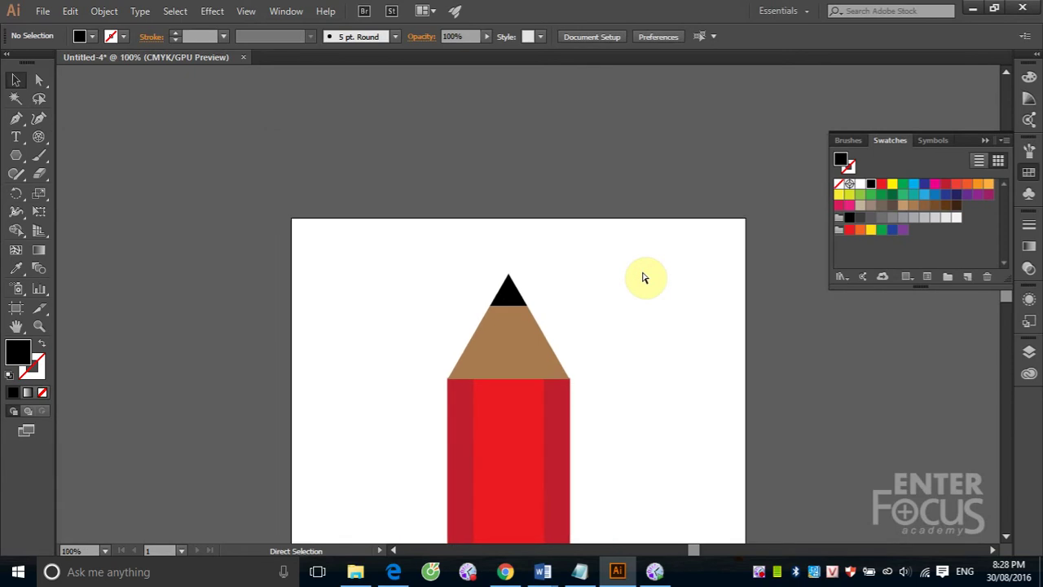
pyautogui.hotkey('ctrl', '-')
pyautogui.moveTo(531, 425); pyautogui.dragTo(494, 272)
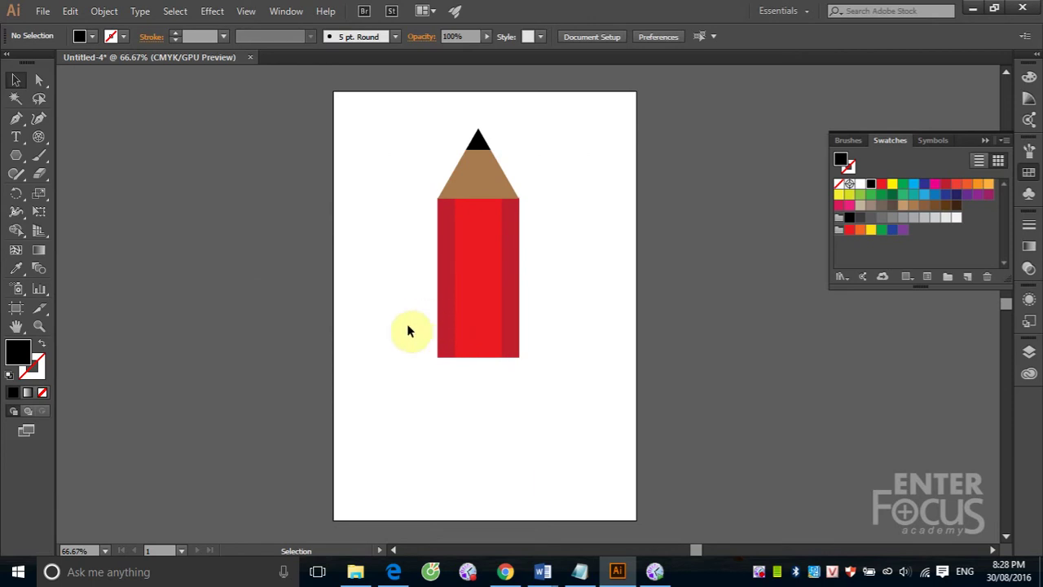
pyautogui.moveTo(412, 323); pyautogui.dragTo(588, 399)
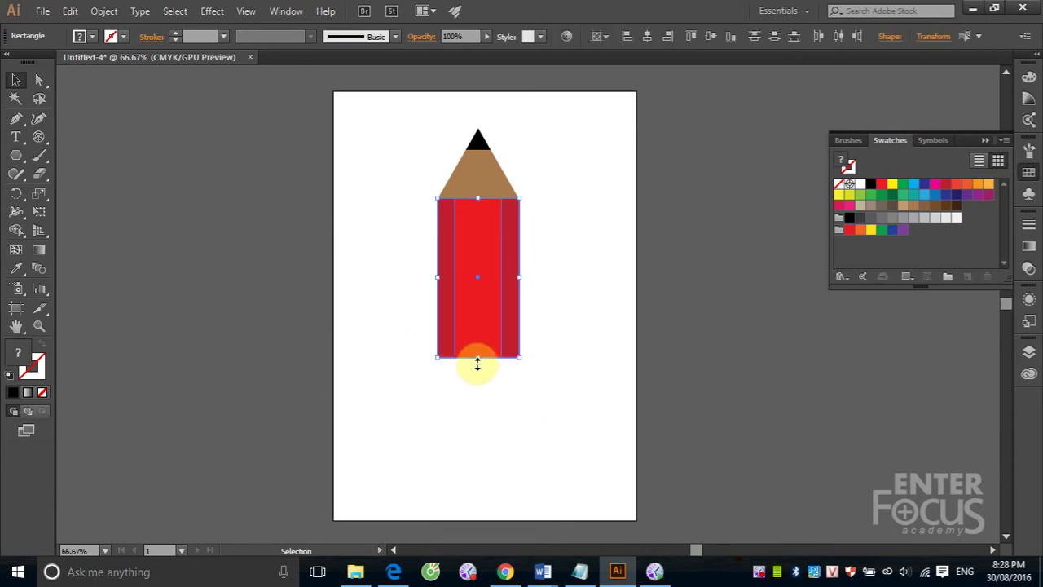
pyautogui.moveTo(477, 356); pyautogui.dragTo(478, 334)
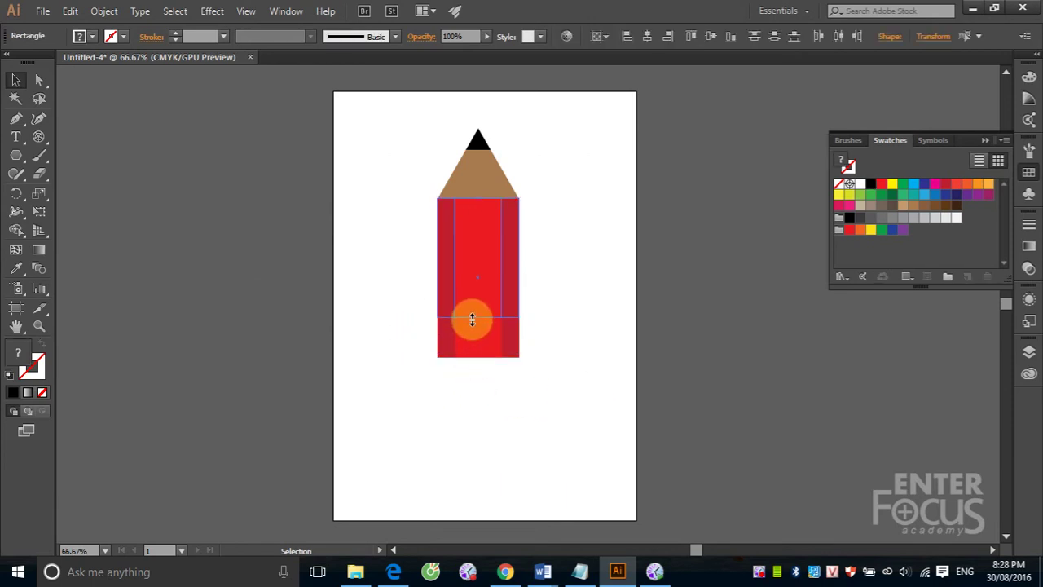
pyautogui.click(581, 347)
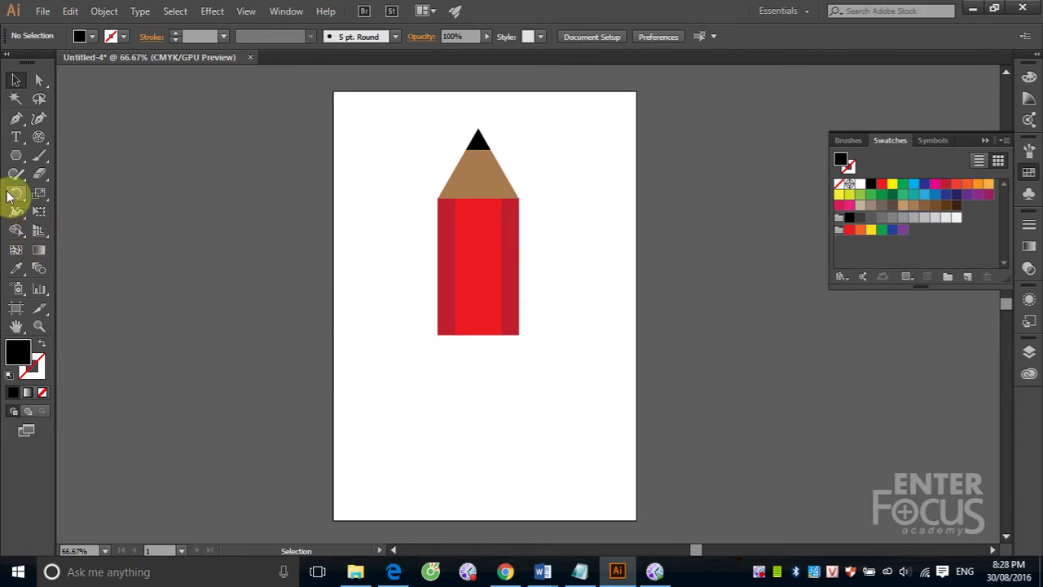
# Step: Draw a light gray rectangle directly under the red body, matching its width
pyautogui.click(16, 155)
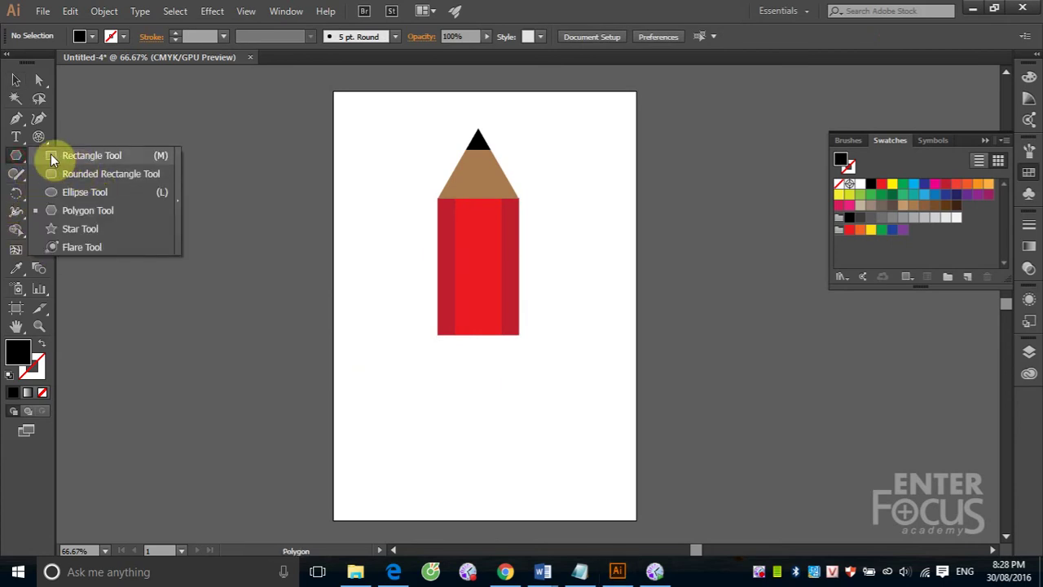
pyautogui.click(50, 154)
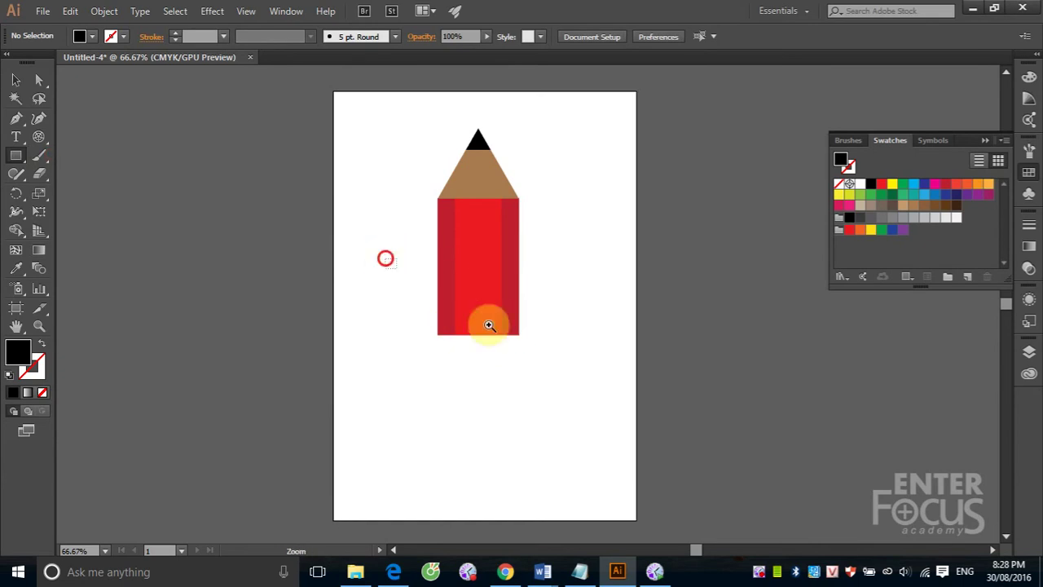
pyautogui.scroll(5, 497, 334)
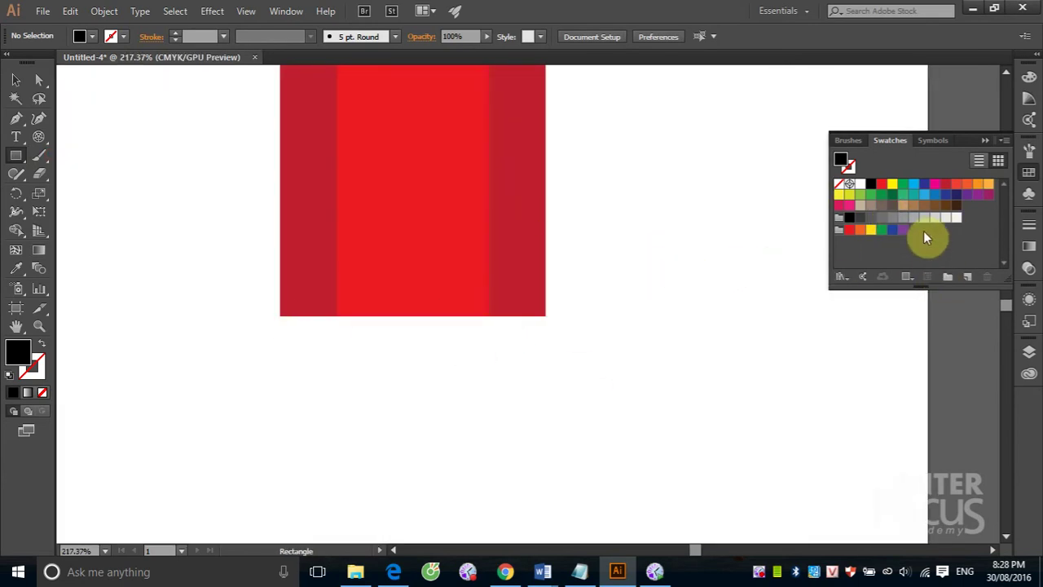
pyautogui.click(913, 218)
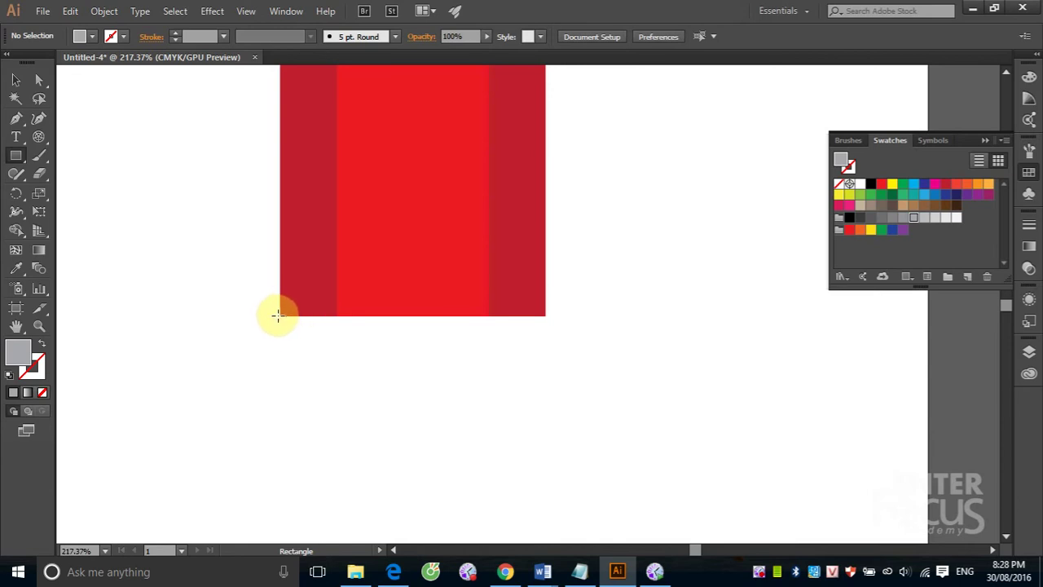
pyautogui.moveTo(281, 316); pyautogui.dragTo(547, 416)
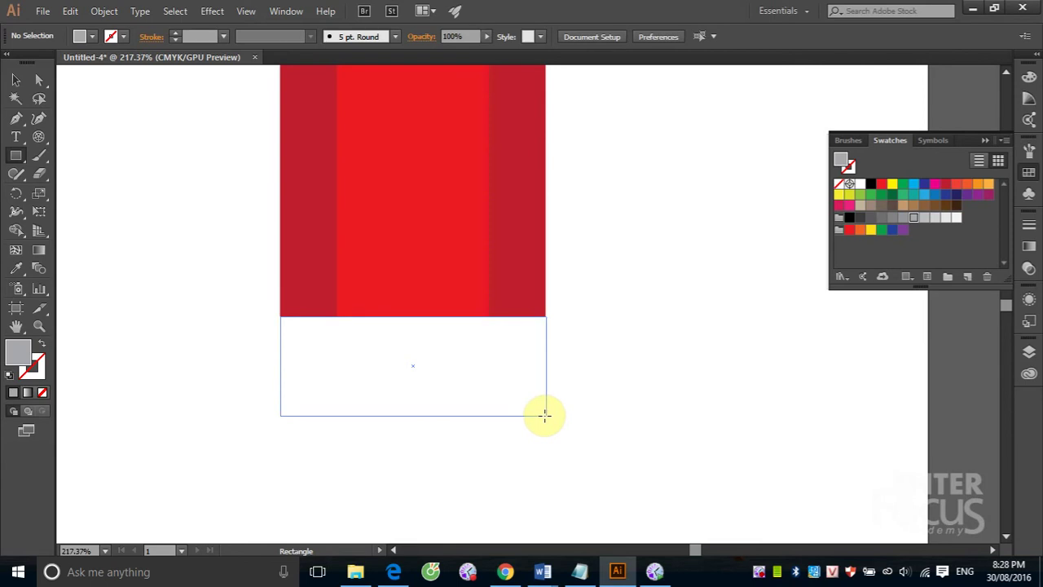
pyautogui.moveTo(547, 416)
pyautogui.mouseDown()
pyautogui.moveTo(558, 374)
pyautogui.moveTo(535, 535)
pyautogui.moveTo(546, 540)
pyautogui.moveTo(544, 520)
pyautogui.mouseUp()
# Step: Select the grey rectangle under the red body and round its corners
pyautogui.click(16, 80)
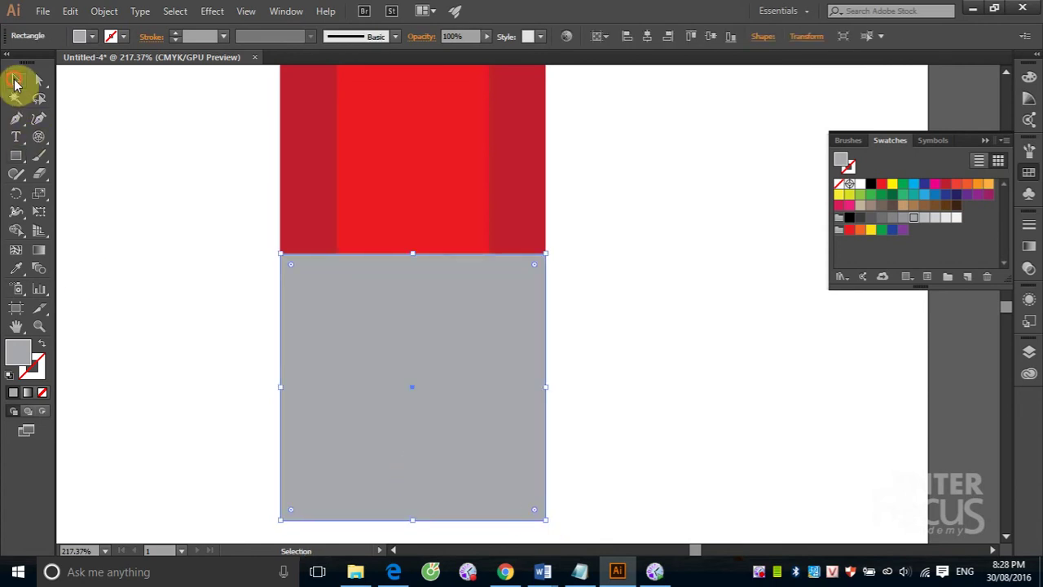
pyautogui.click(84, 232)
pyautogui.click(319, 313)
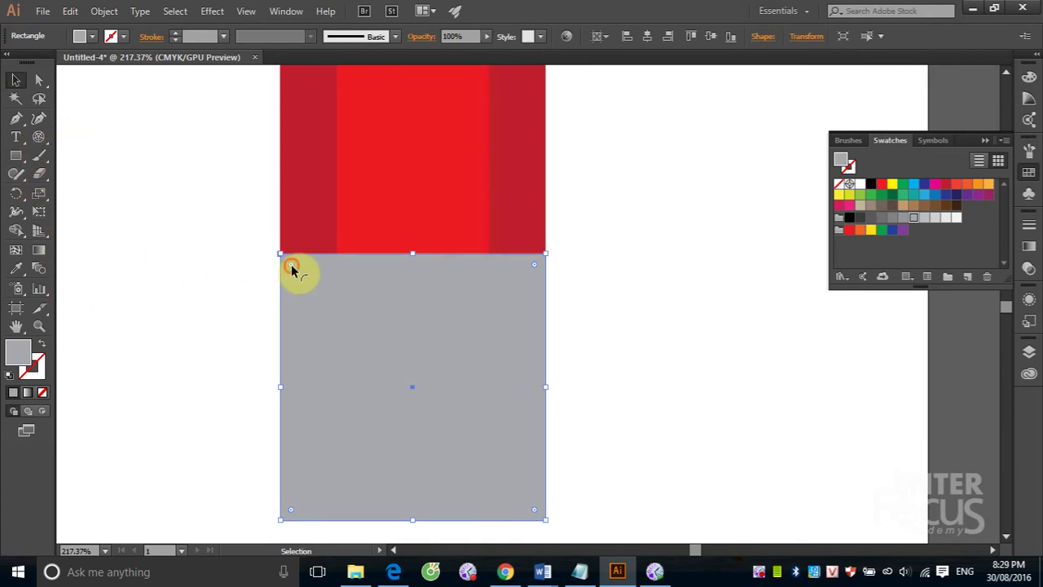
pyautogui.moveTo(291, 265); pyautogui.dragTo(304, 319)
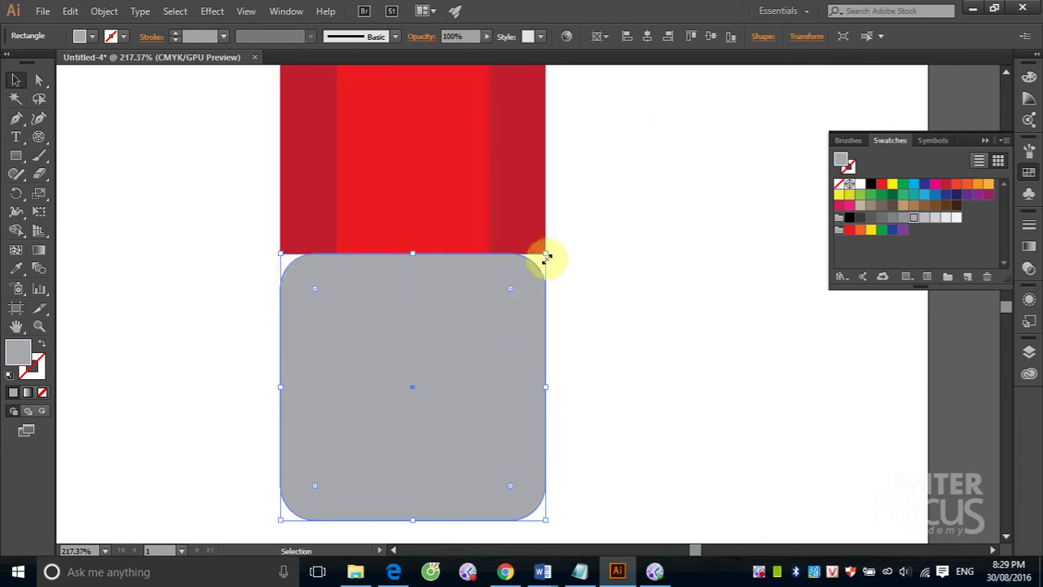
# Step: Set the top-left and top-right corner radius to 0 mm, leaving the shape unmoved
pyautogui.click(763, 37)
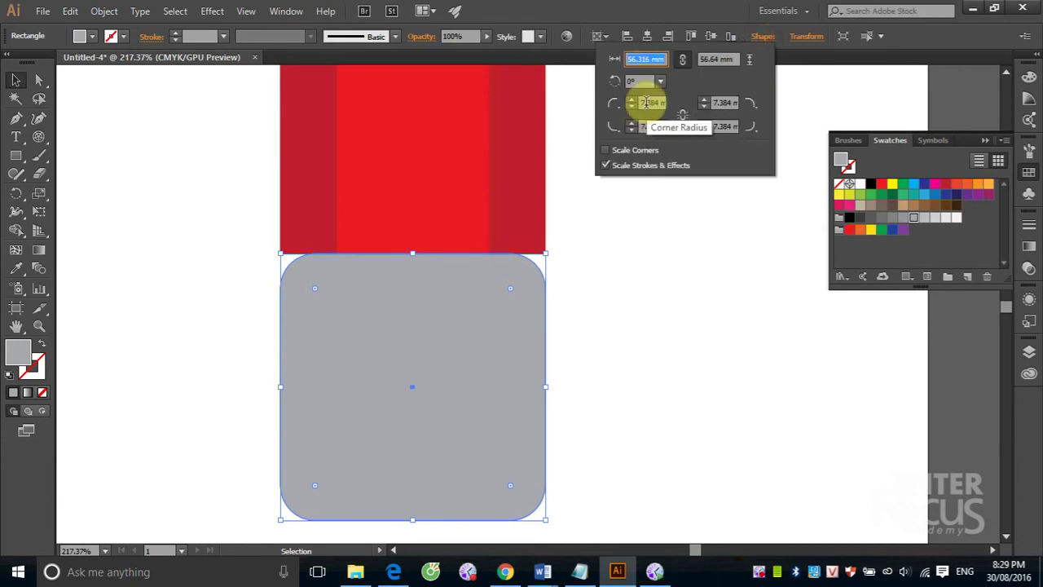
pyautogui.click(647, 103)
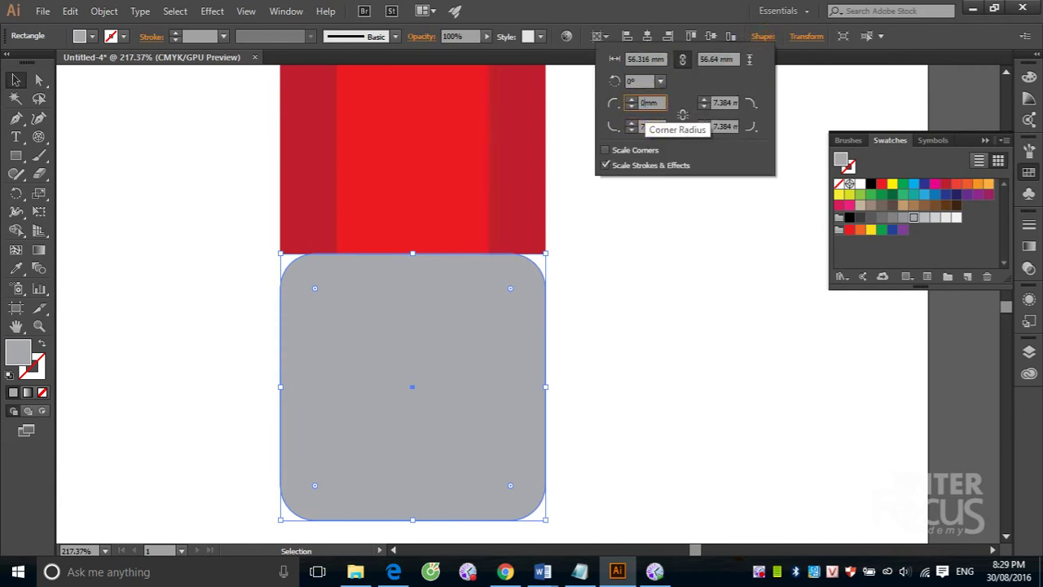
pyautogui.write('0')
pyautogui.click(719, 102)
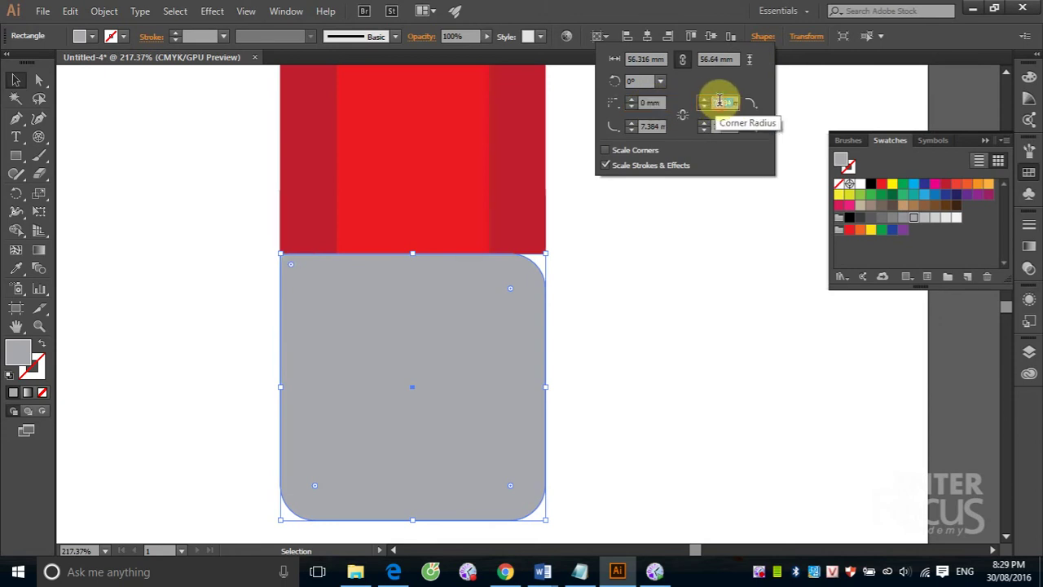
pyautogui.write('0mm')
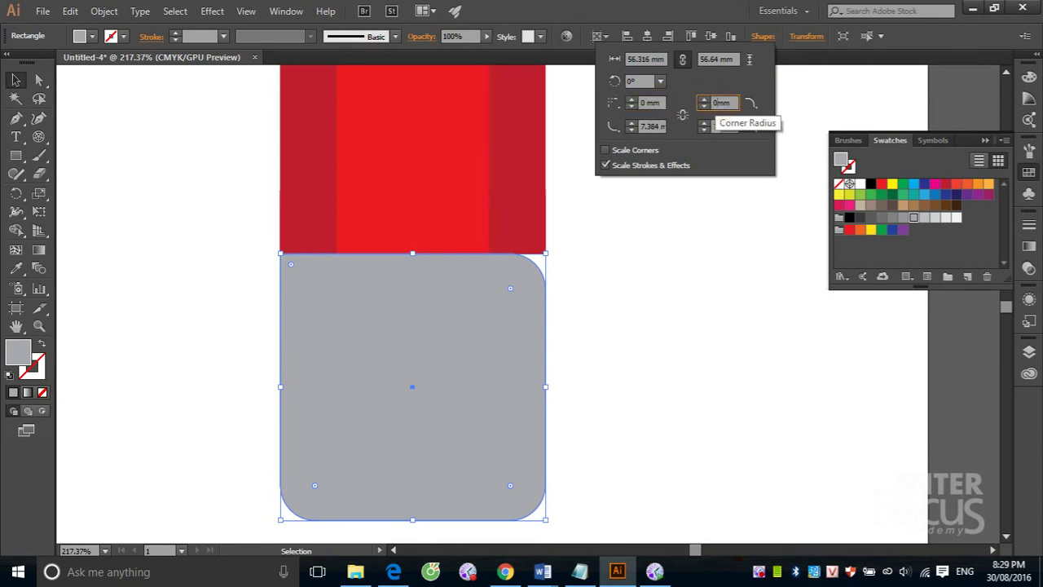
pyautogui.press('Return')
pyautogui.press('Return')
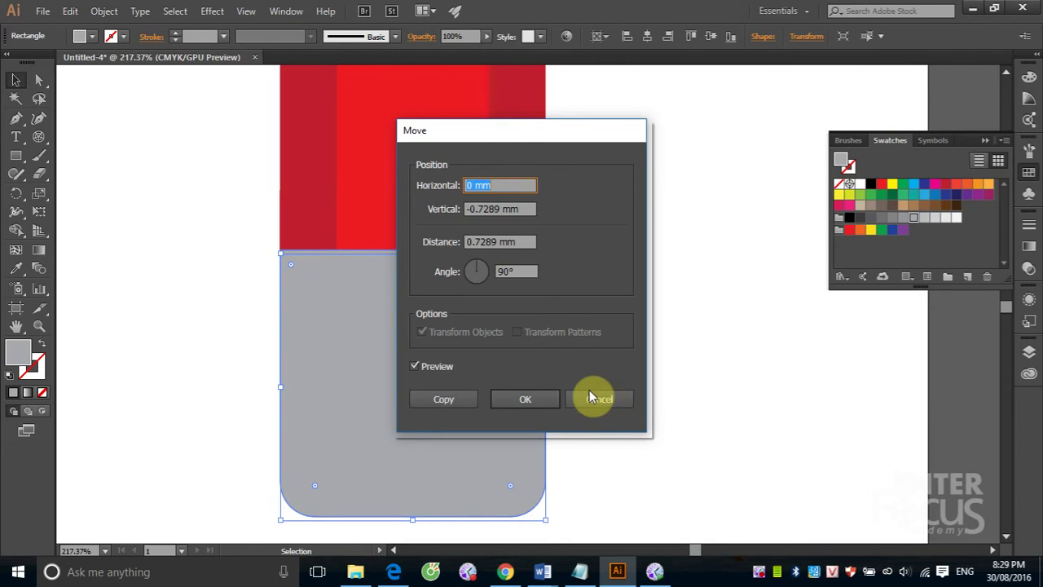
pyautogui.click(593, 399)
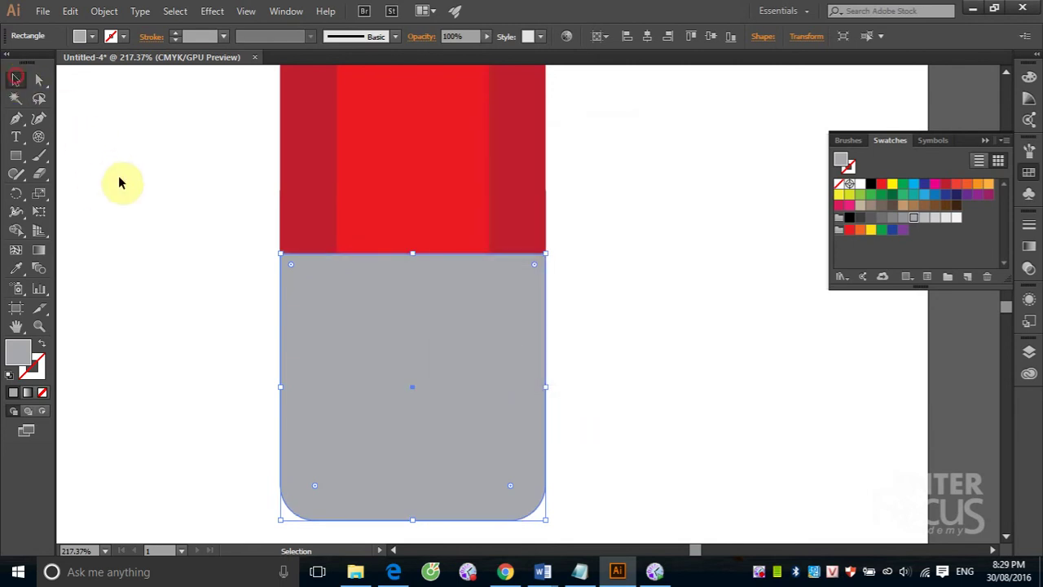
pyautogui.click(118, 179)
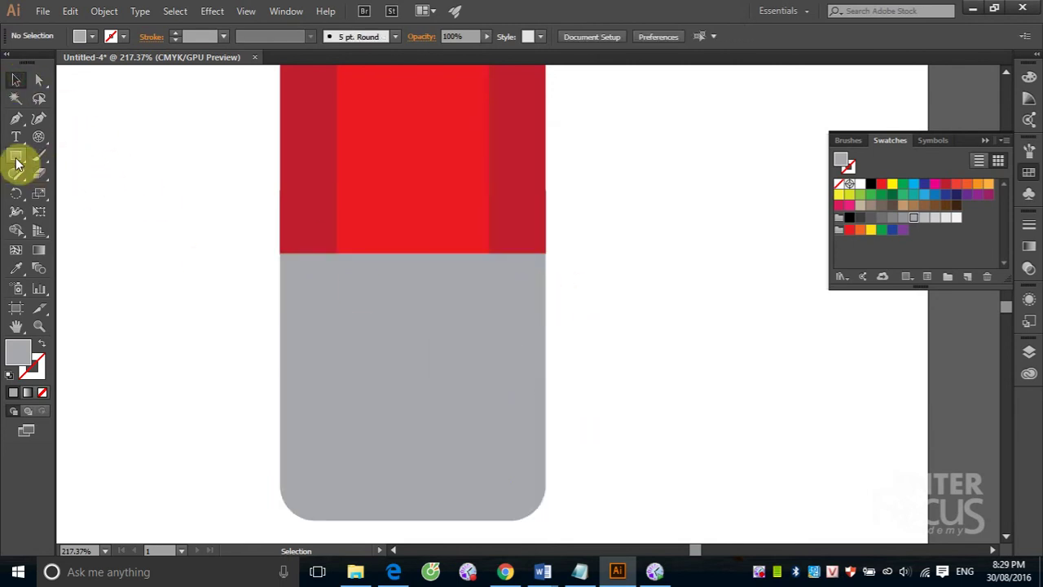
# Step: Draw a wide rounded band across the pencil body's base and duplicate it directly below
pyautogui.moveTo(16, 157); pyautogui.dragTo(46, 173)
pyautogui.click(46, 173)
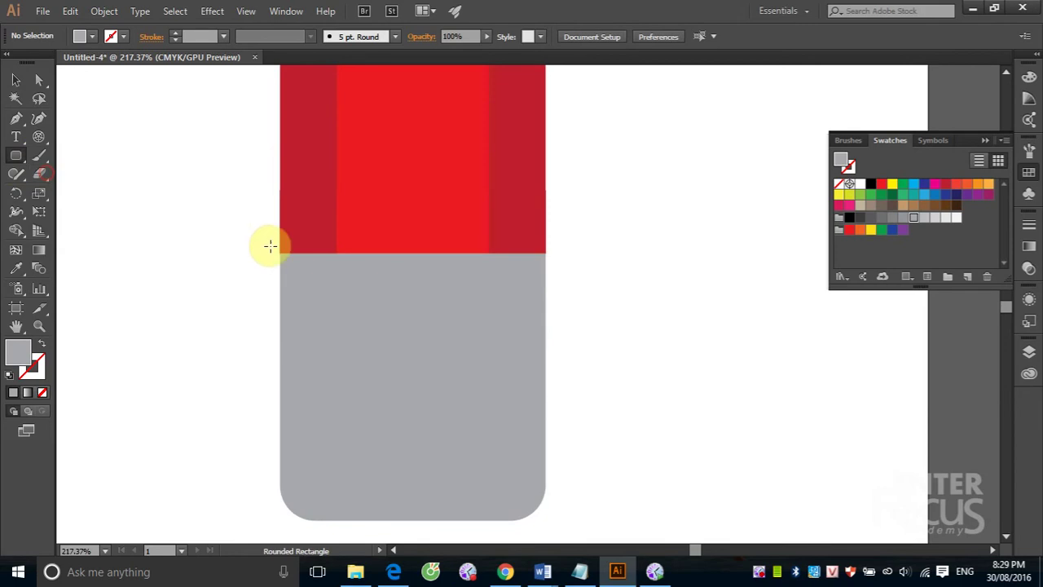
pyautogui.moveTo(271, 239); pyautogui.dragTo(573, 309)
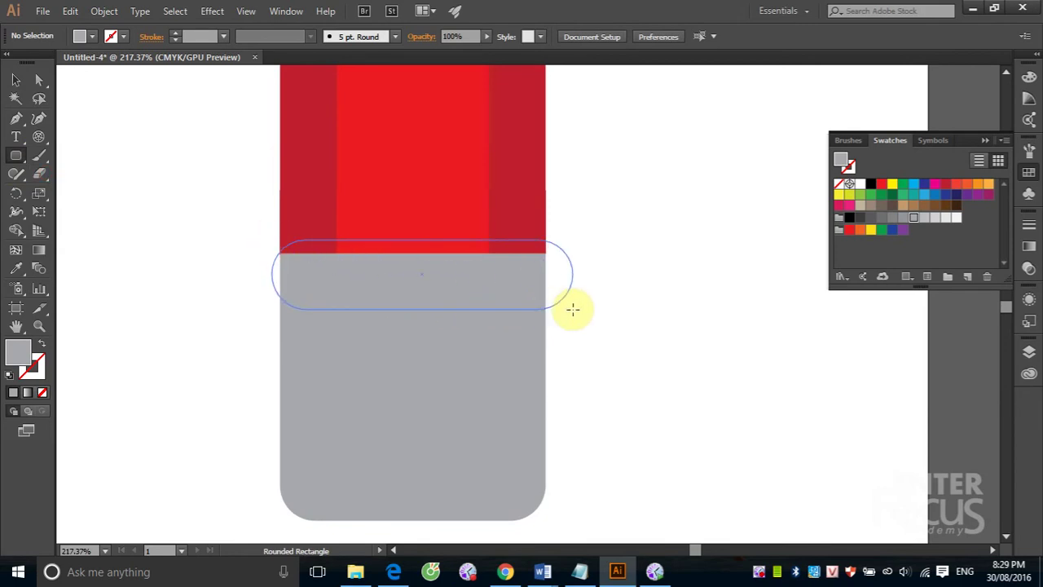
pyautogui.moveTo(572, 308)
pyautogui.mouseDown()
pyautogui.moveTo(554, 308)
pyautogui.moveTo(586, 307)
pyautogui.mouseUp()
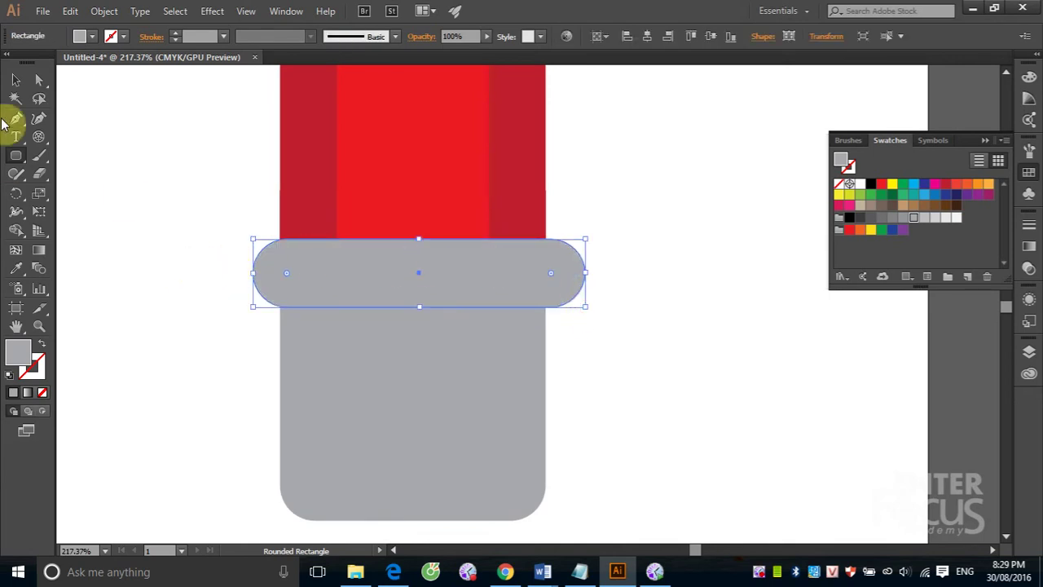
pyautogui.click(14, 81)
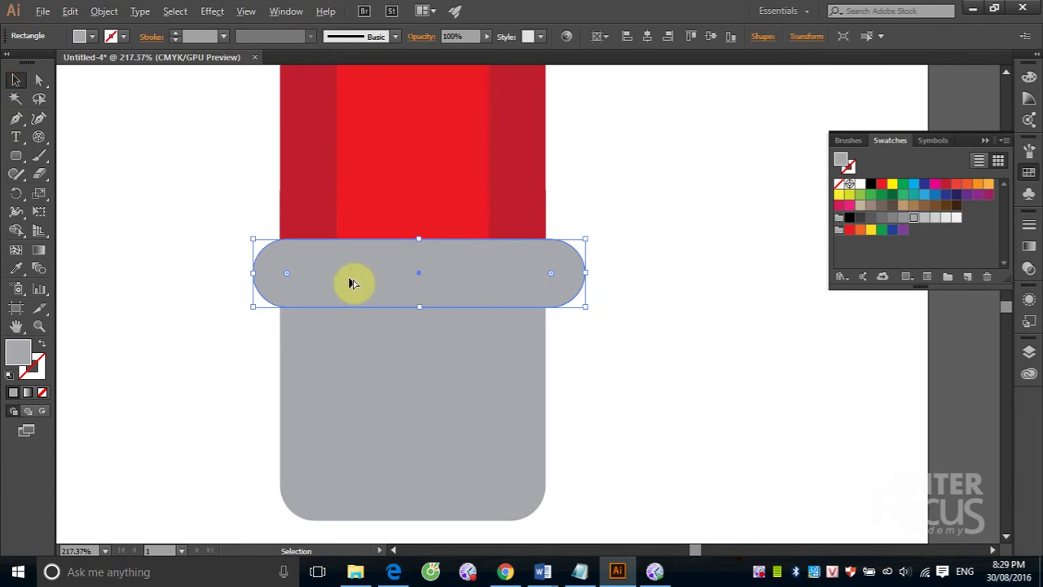
pyautogui.moveTo(351, 282); pyautogui.dragTo(356, 349)
pyautogui.click(717, 376)
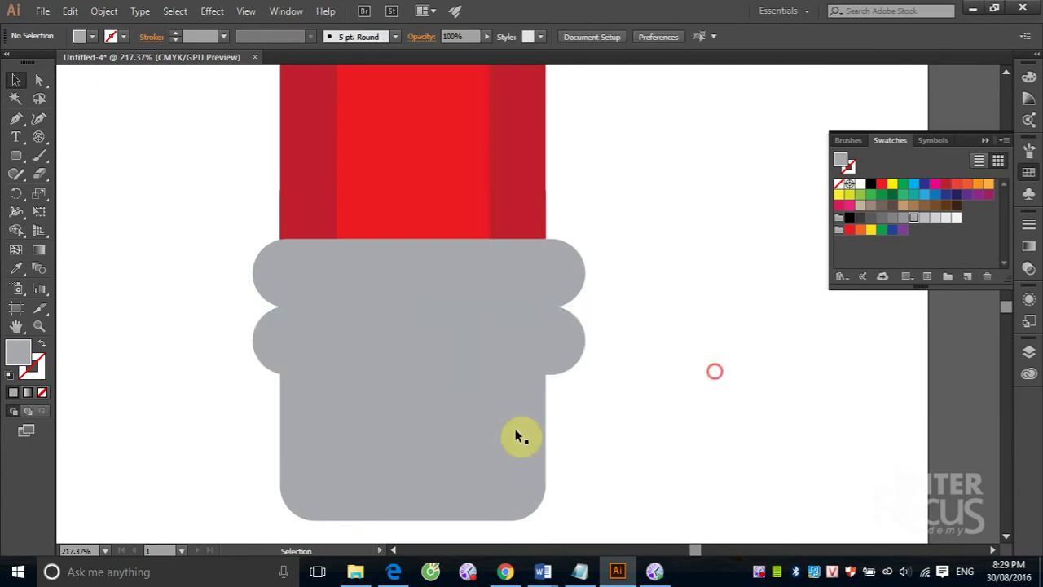
# Step: Fill the tall bottom rectangle with light grey and zoom out to the whole pencil
pyautogui.click(468, 430)
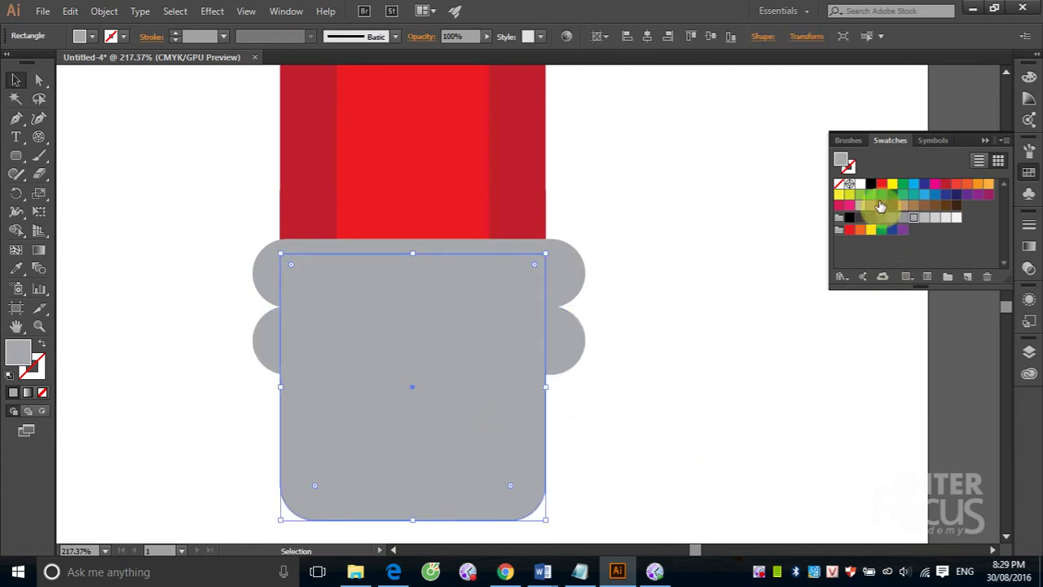
pyautogui.click(935, 219)
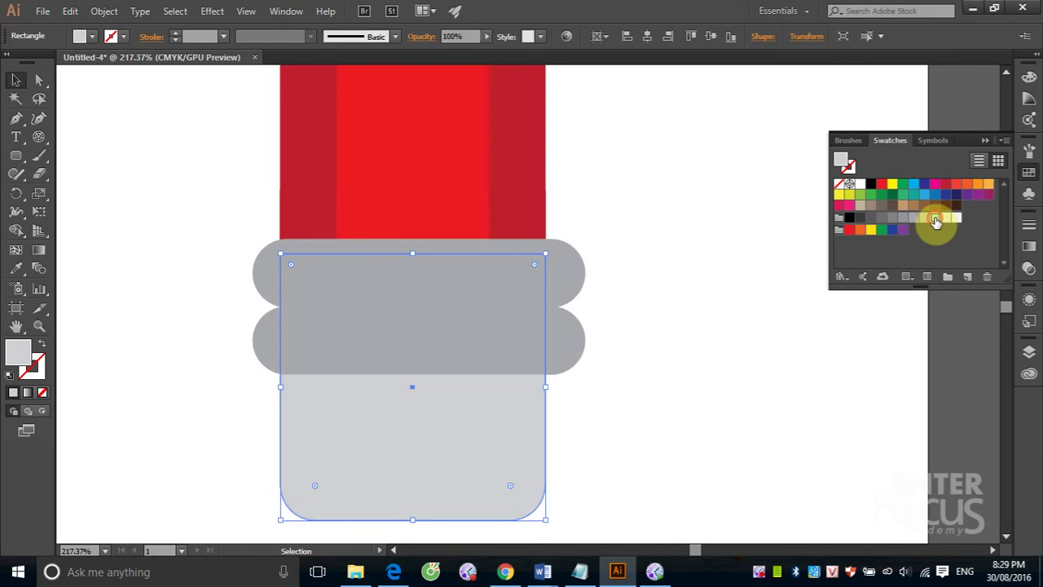
pyautogui.click(745, 322)
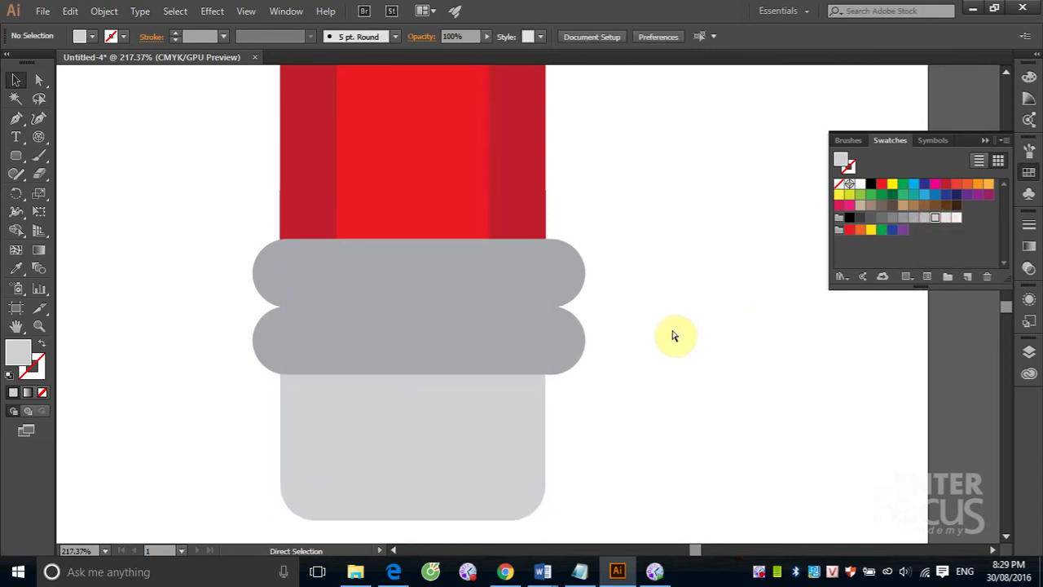
pyautogui.hotkey('ctrl', '-')
pyautogui.hotkey('ctrl', '-')
pyautogui.hotkey('ctrl', '-')
pyautogui.hotkey('ctrl', '-')
pyautogui.hotkey('ctrl', '-')
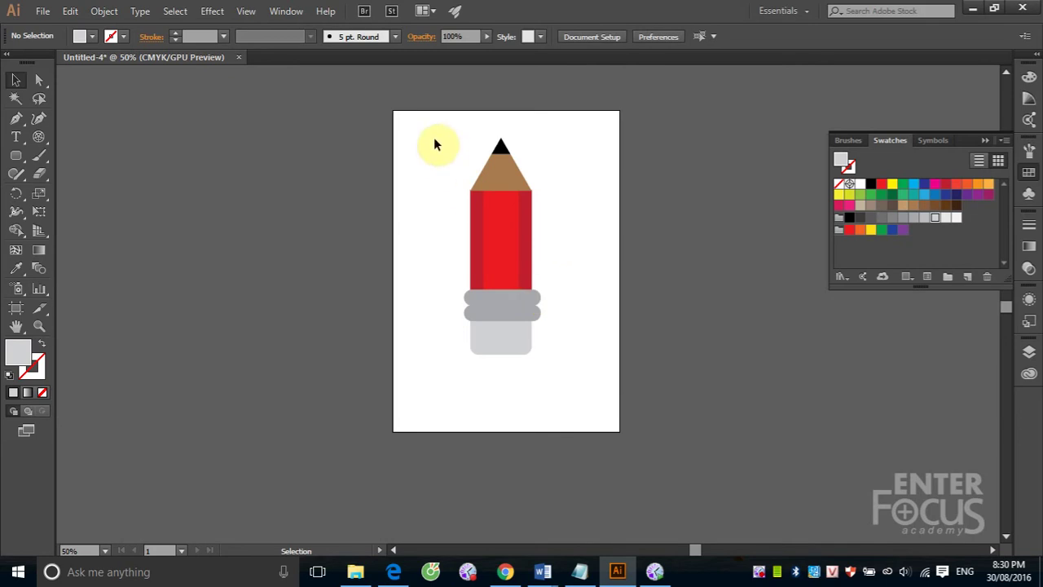
# Step: Group all pencil parts with Ctrl+G, scale the group down and move it toward the centre
pyautogui.moveTo(441, 128); pyautogui.dragTo(570, 375)
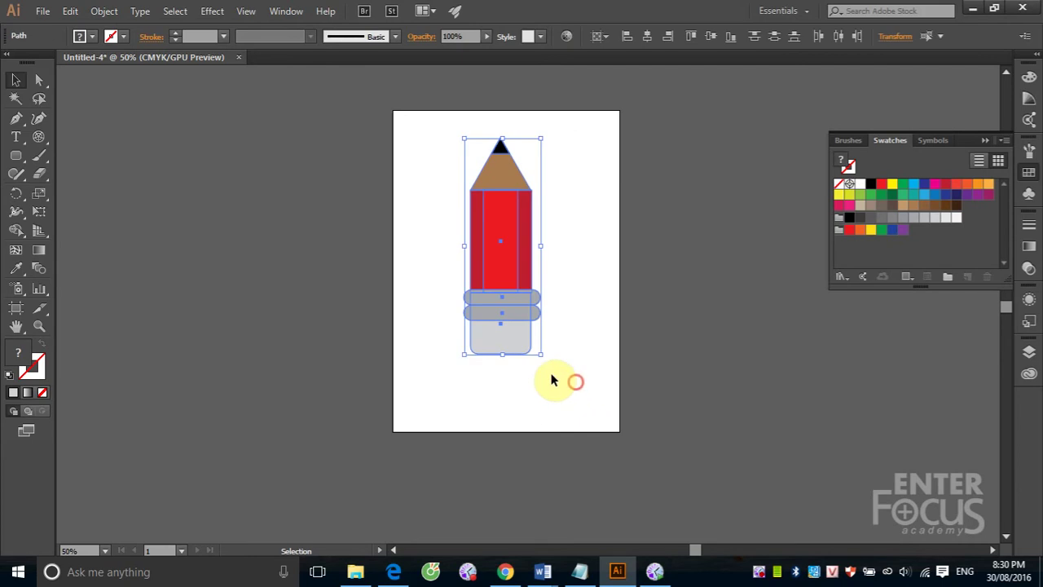
pyautogui.hotkey('ctrl', 'g')
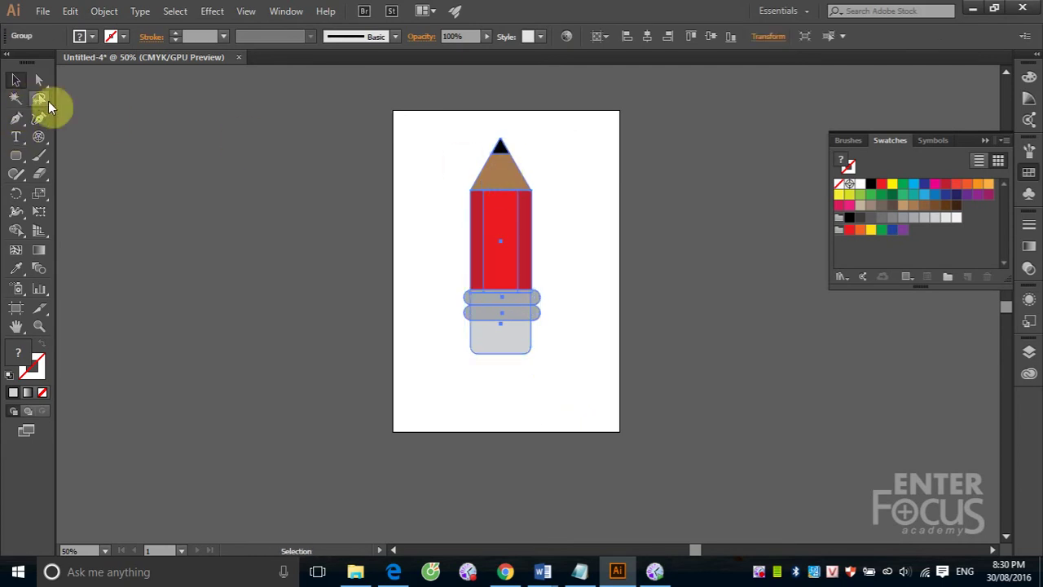
pyautogui.click(500, 170)
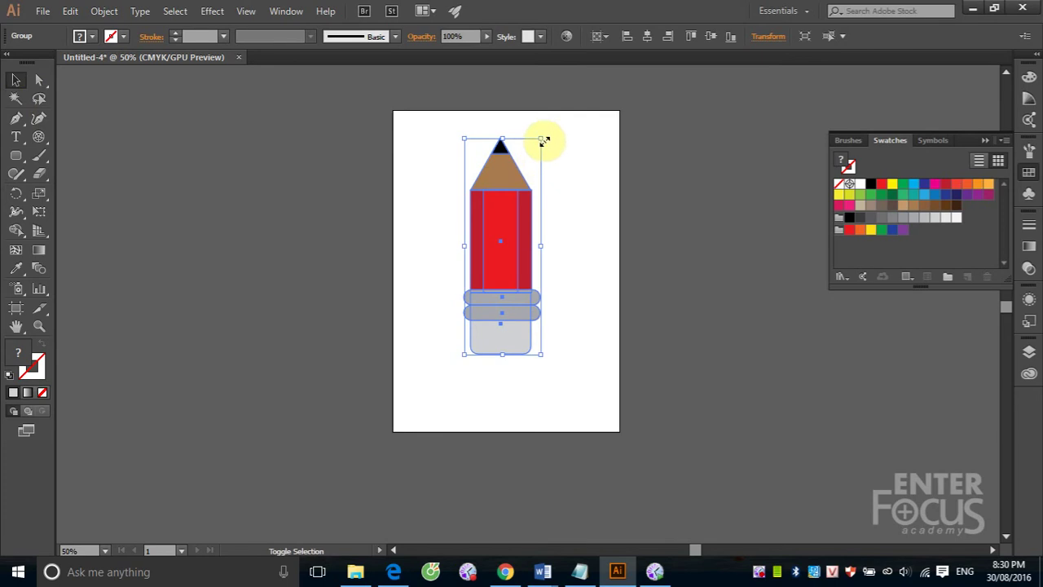
pyautogui.moveTo(542, 139); pyautogui.dragTo(507, 231)
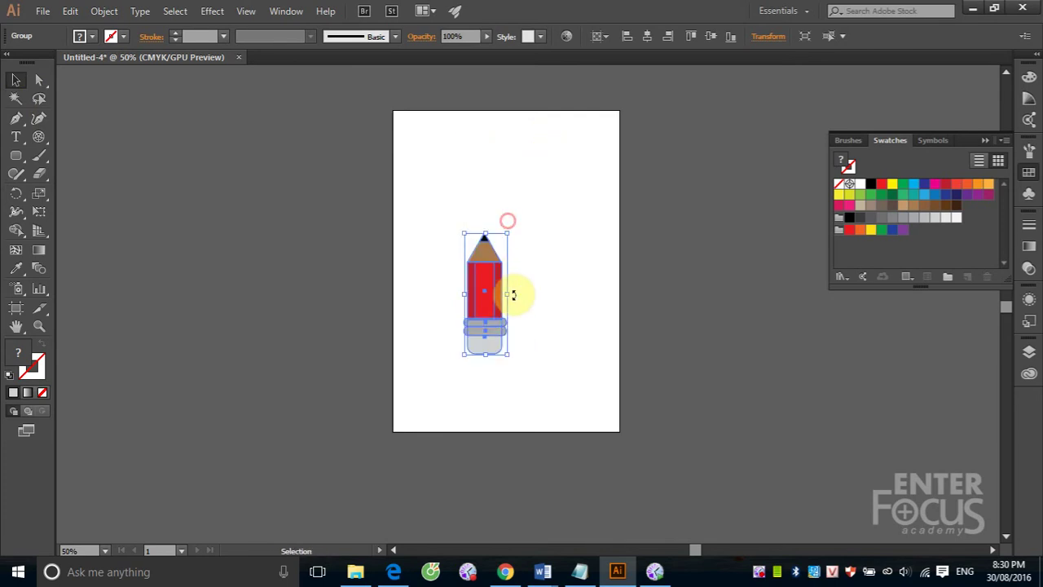
pyautogui.moveTo(491, 303); pyautogui.dragTo(519, 291)
pyautogui.click(640, 275)
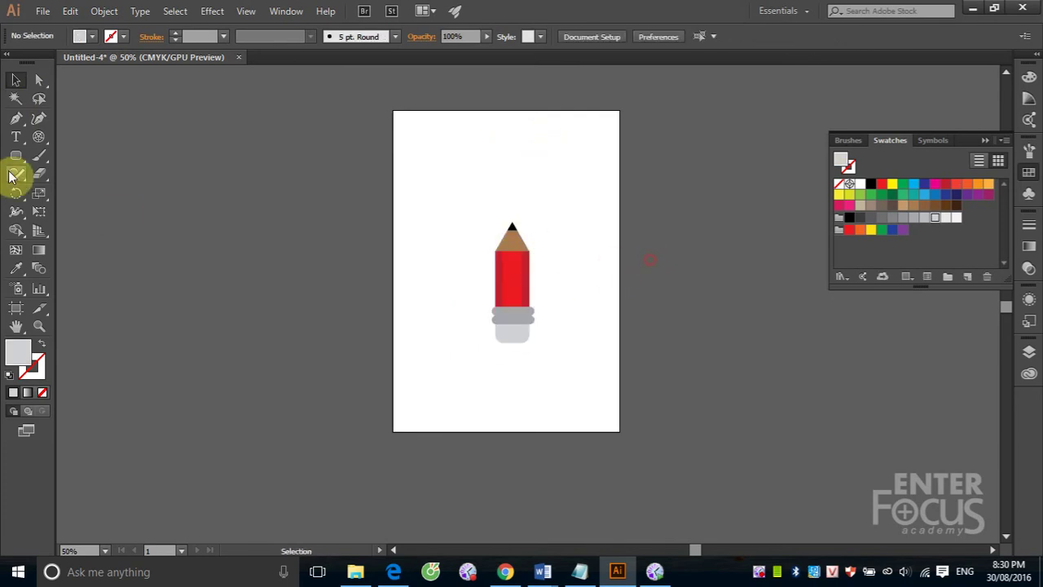
# Step: Draw a green square over the pencil and send it to the back with Ctrl+Shift+[
pyautogui.moveTo(15, 159); pyautogui.dragTo(58, 155)
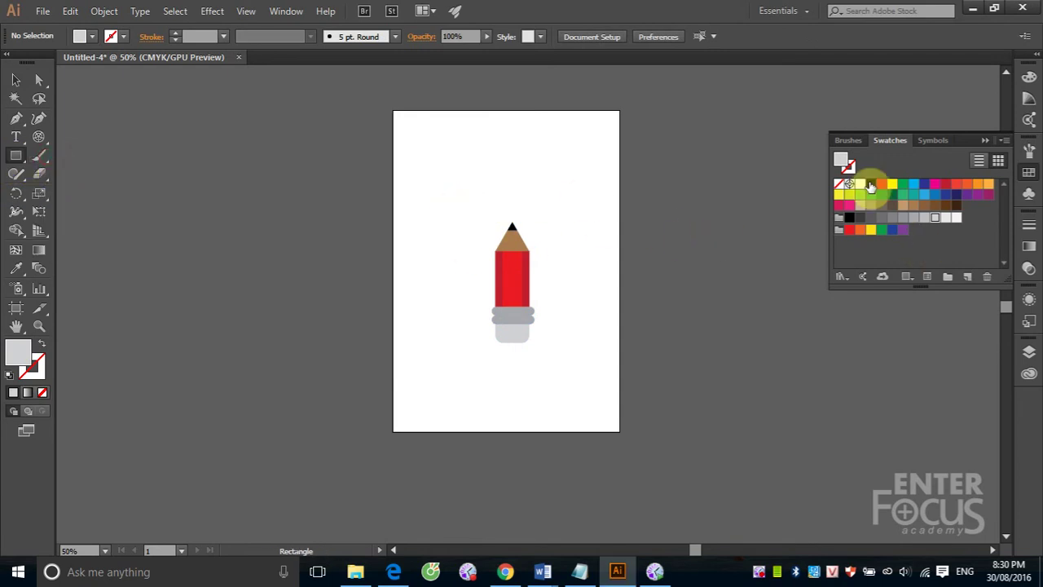
pyautogui.click(902, 187)
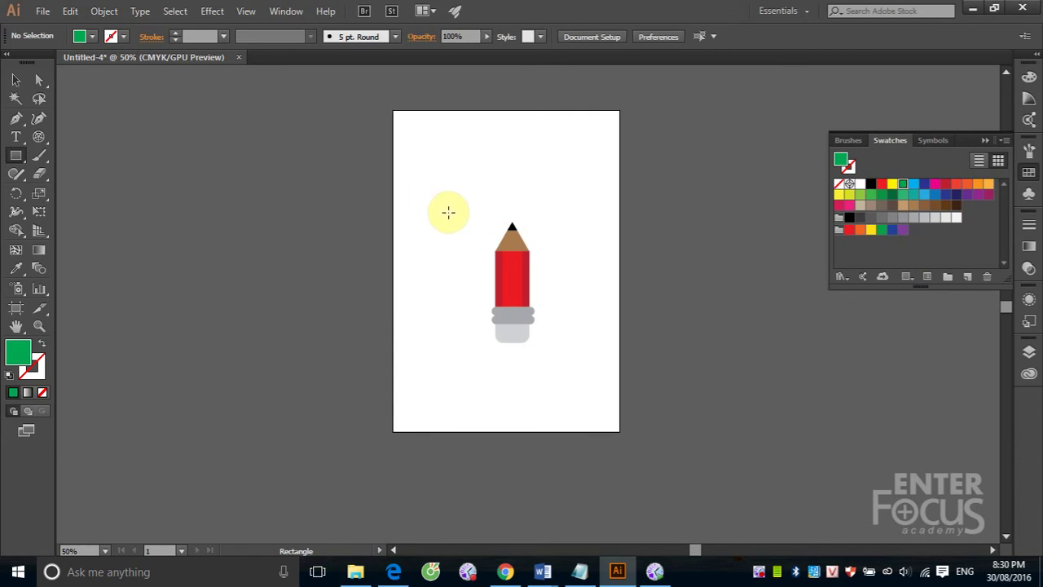
pyautogui.moveTo(427, 209); pyautogui.dragTo(577, 357)
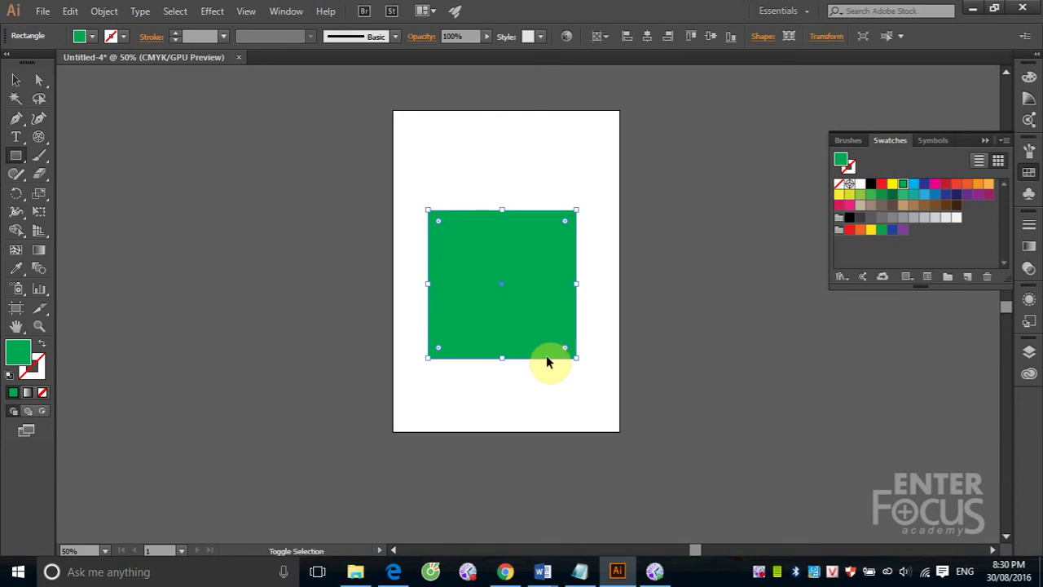
pyautogui.hotkey('ctrl', 'shift', '[')
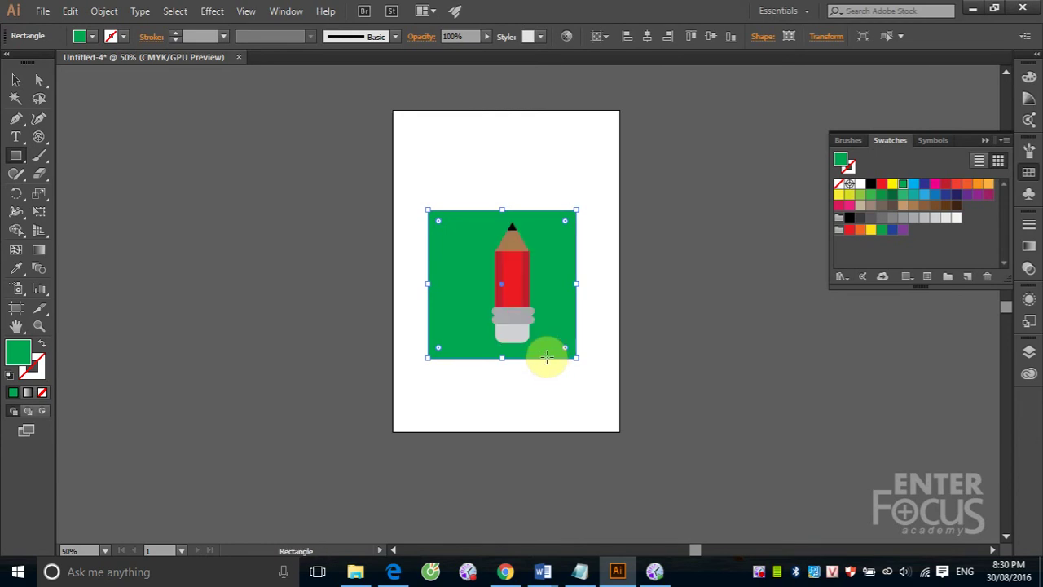
pyautogui.click(16, 80)
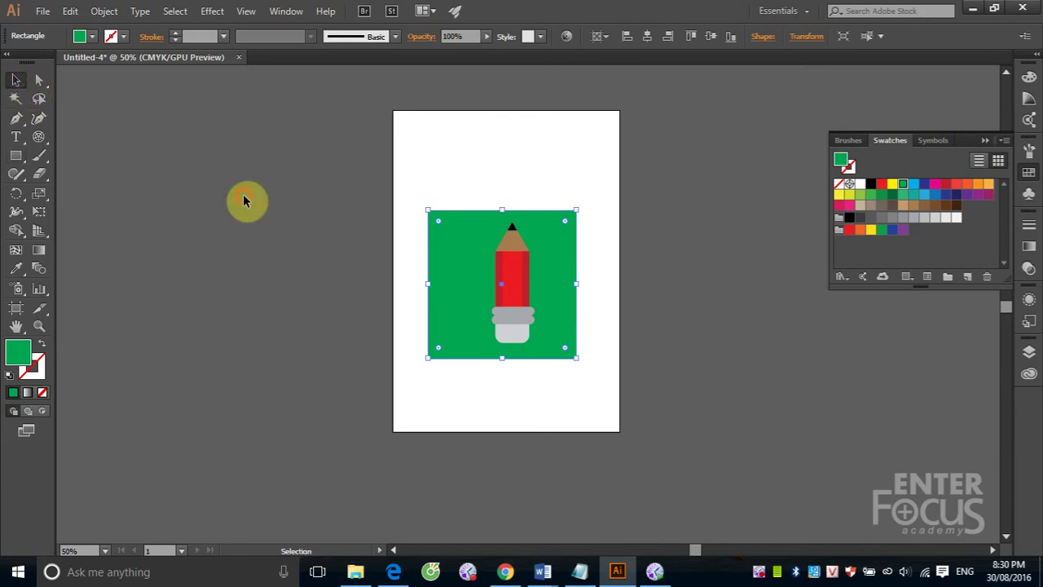
pyautogui.click(243, 198)
pyautogui.click(458, 254)
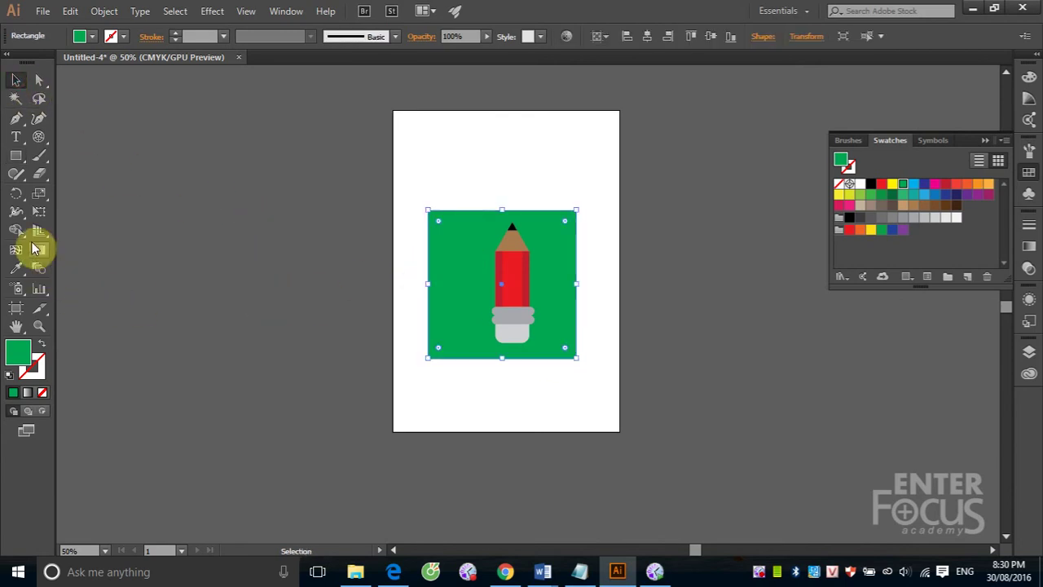
# Step: Rotate the green square 45° into a diamond and shift it slightly up and right
pyautogui.doubleClick(17, 195)
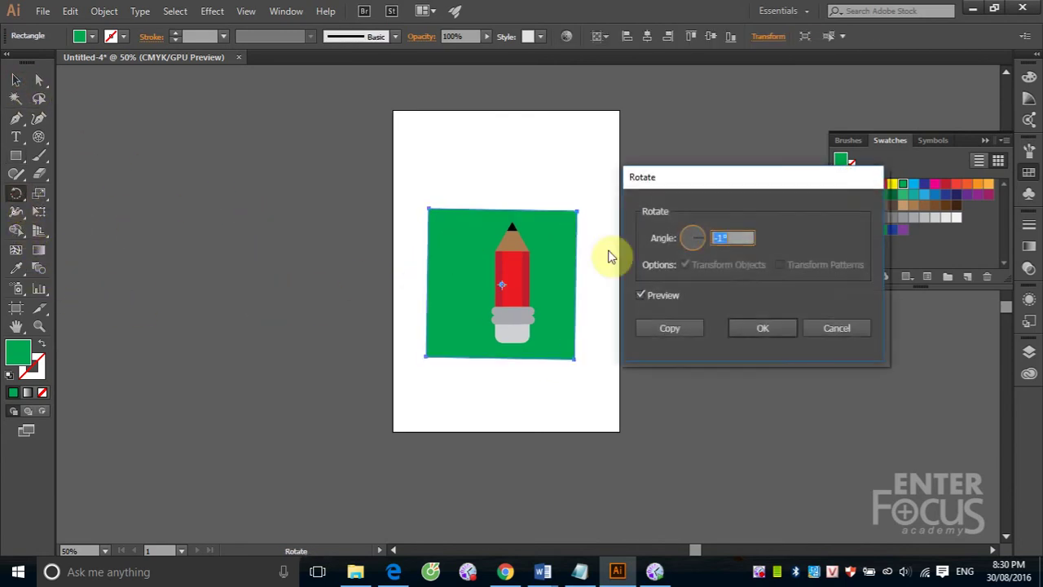
pyautogui.write('45')
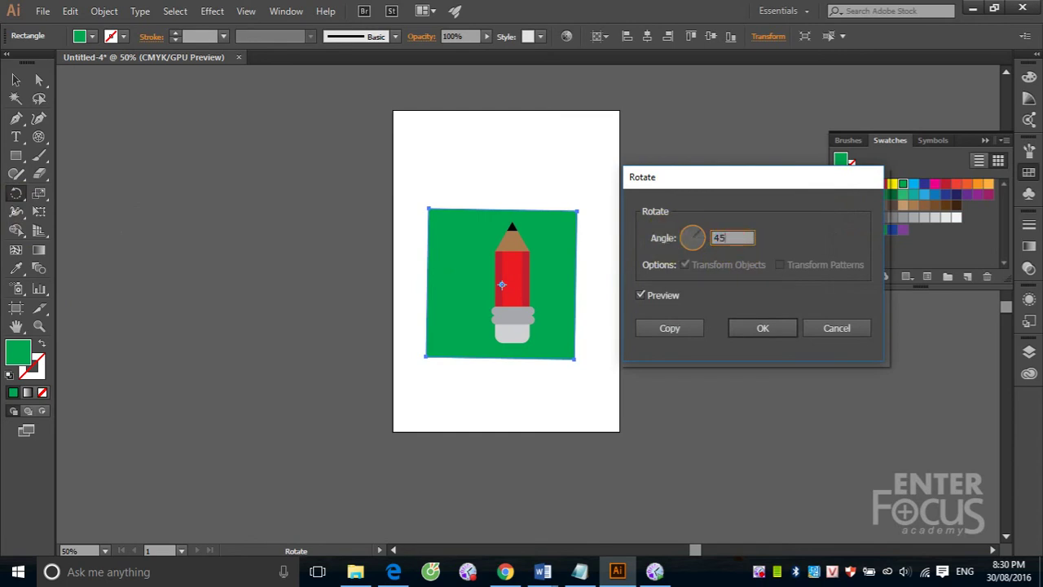
pyautogui.click(762, 329)
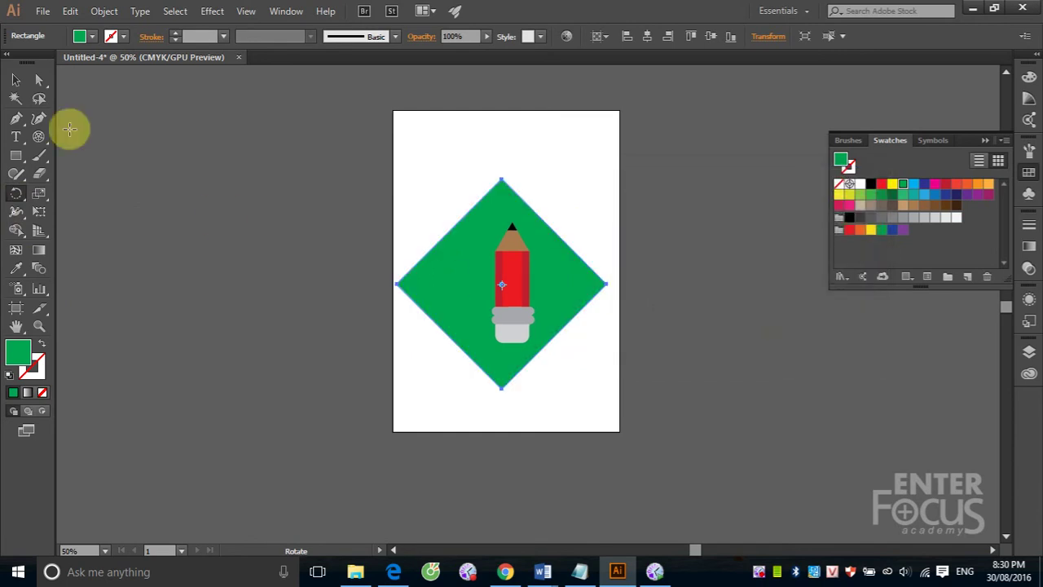
pyautogui.click(16, 80)
pyautogui.click(615, 173)
pyautogui.click(500, 211)
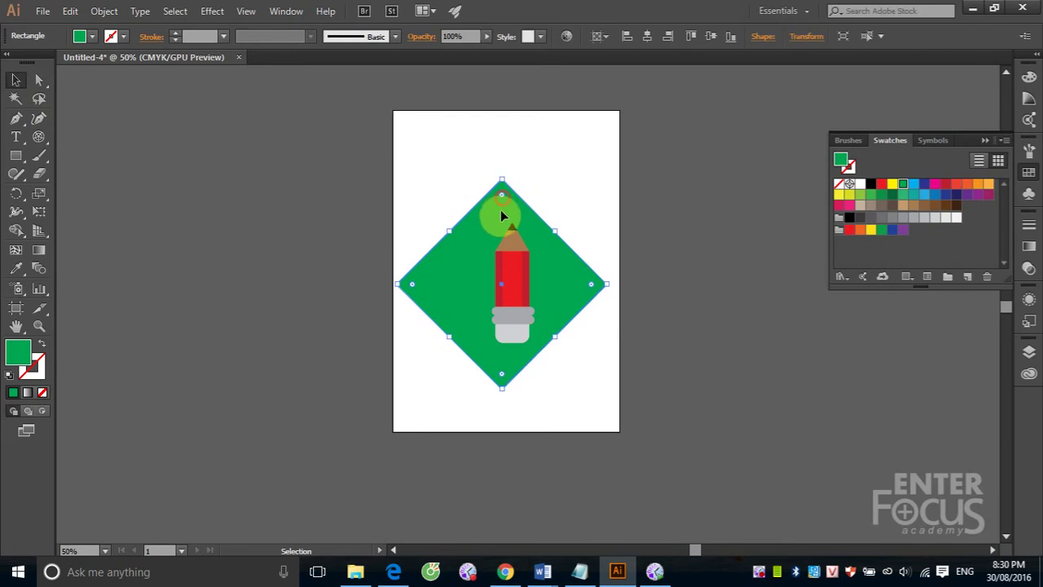
pyautogui.moveTo(513, 210); pyautogui.dragTo(517, 202)
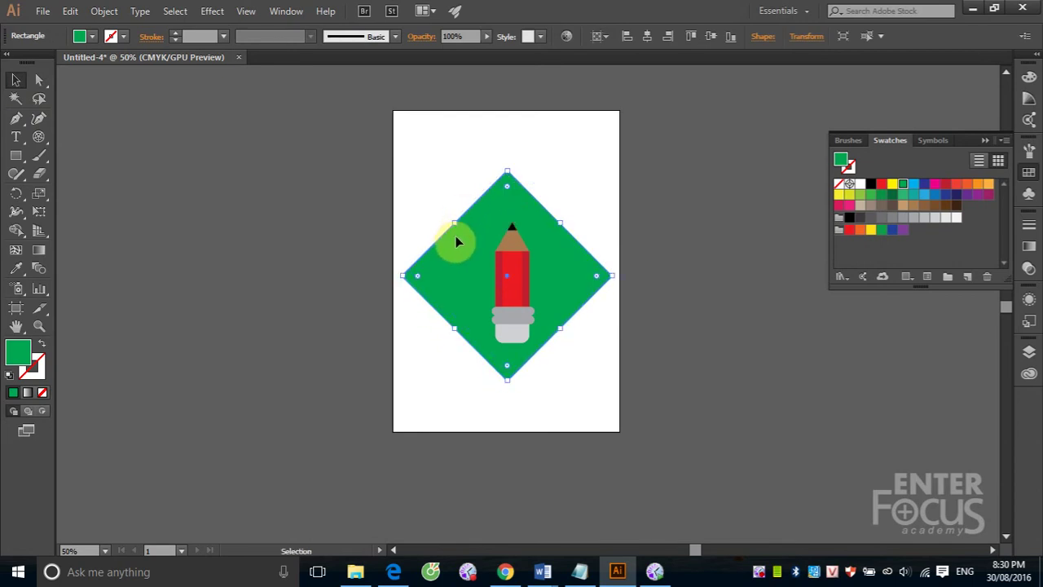
# Step: Add a smaller orange diamond copy inside the green one and nudge the pencil up-left
pyautogui.press('ctrl')
pyautogui.press('ctrl')
pyautogui.press('shift')
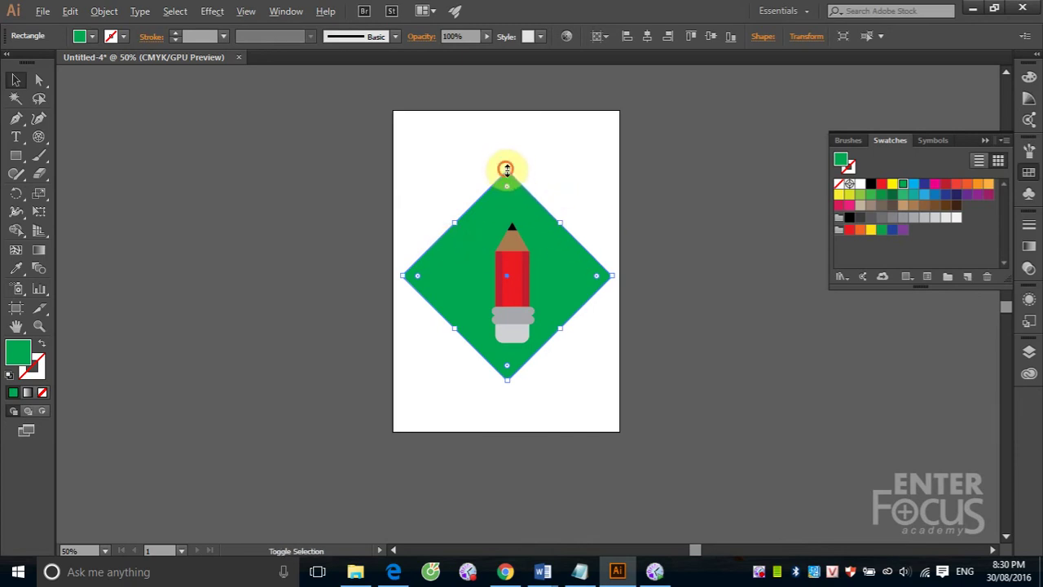
pyautogui.moveTo(506, 169); pyautogui.dragTo(512, 197)
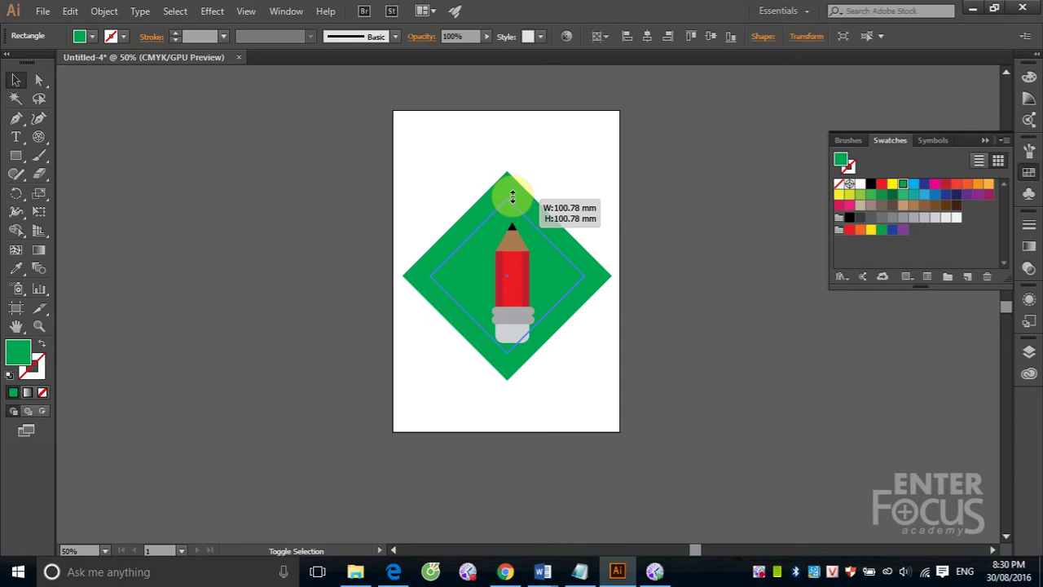
pyautogui.moveTo(512, 196); pyautogui.dragTo(510, 197)
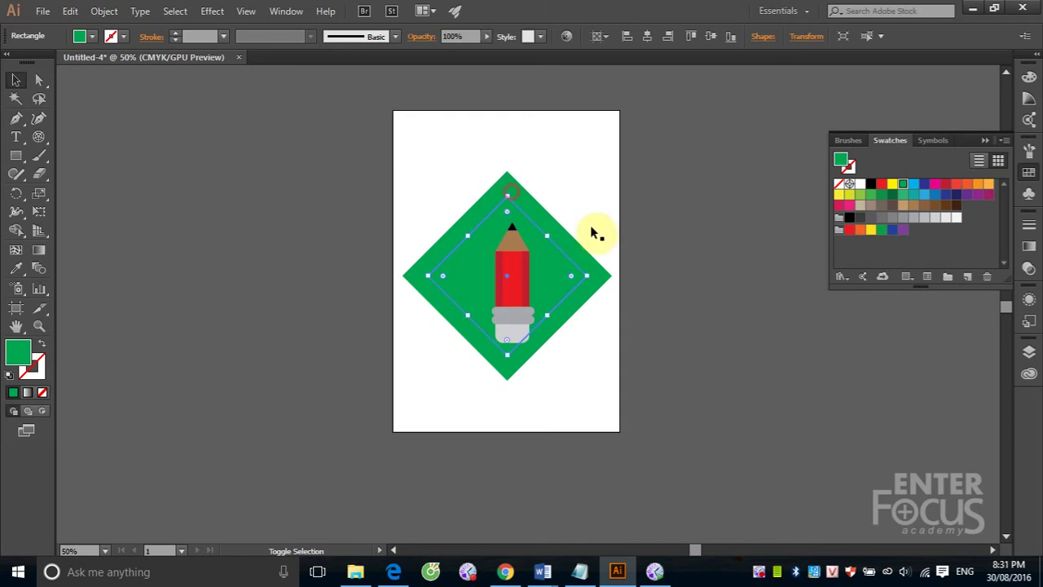
pyautogui.click(967, 187)
pyautogui.click(664, 206)
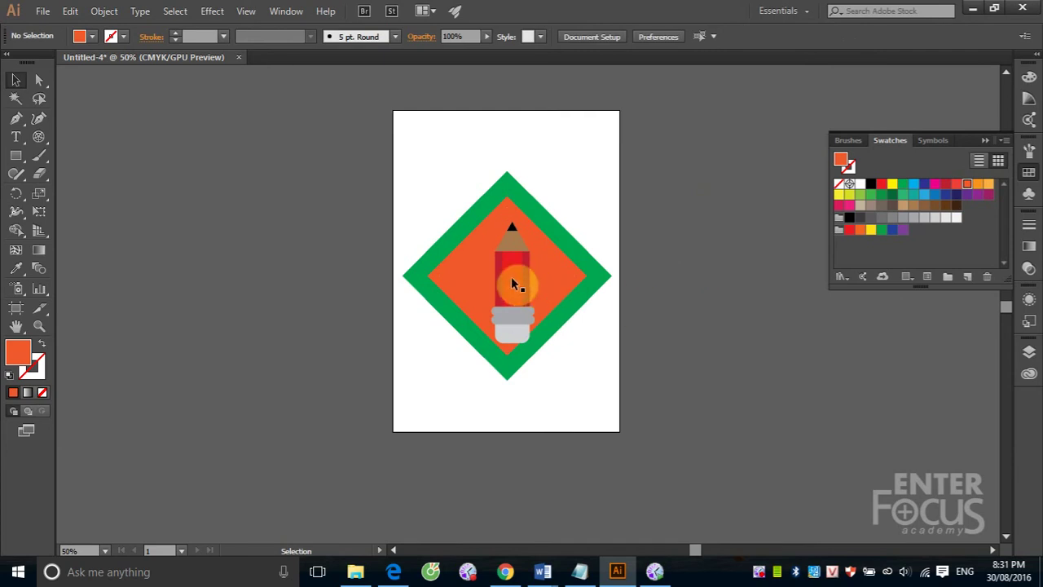
pyautogui.moveTo(513, 283); pyautogui.dragTo(506, 279)
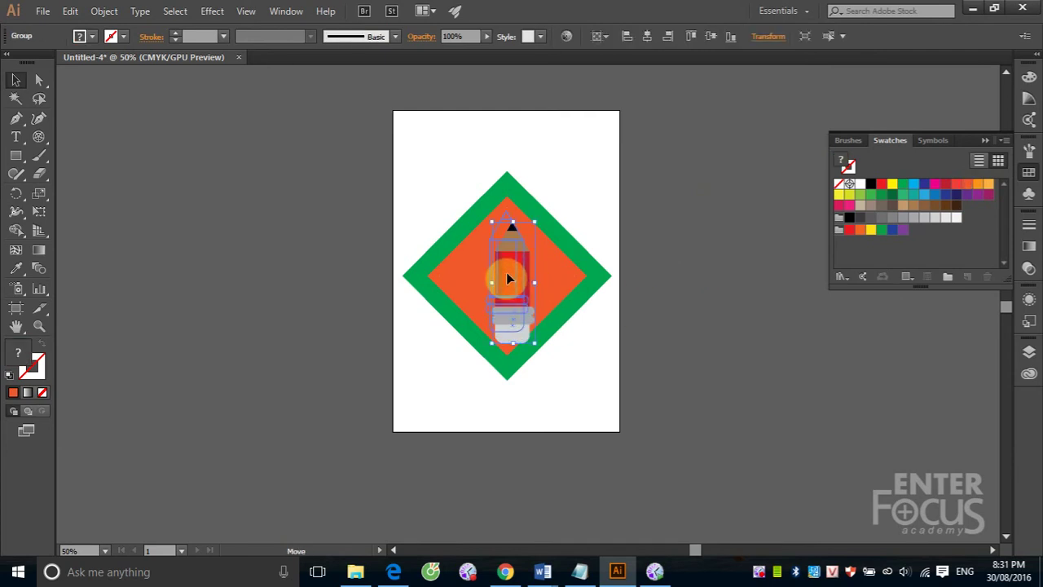
pyautogui.click(645, 244)
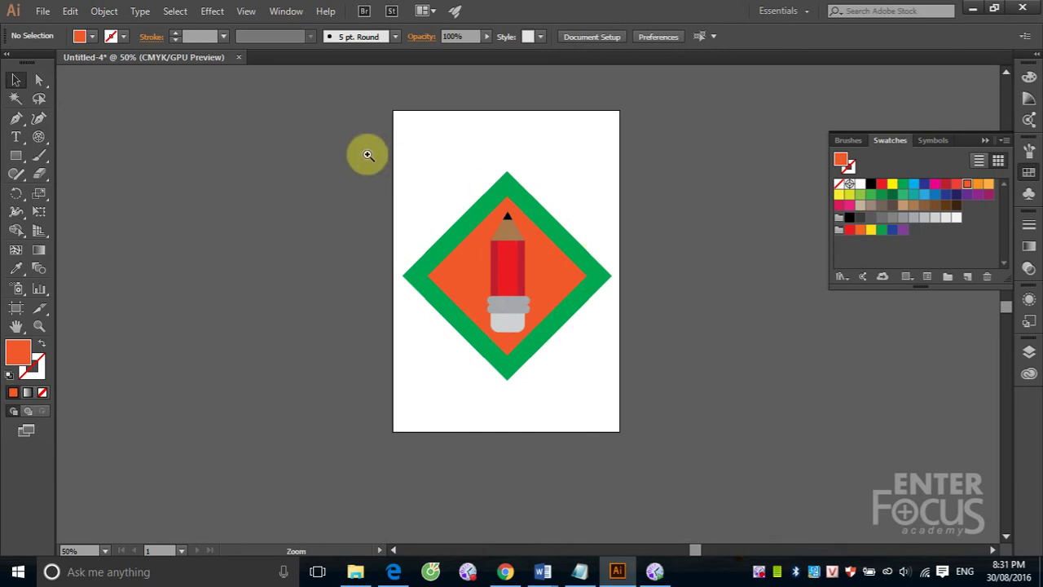
# Step: Set the fill to yellow and place a small star on the diamond's top point
pyautogui.moveTo(368, 157); pyautogui.dragTo(673, 421)
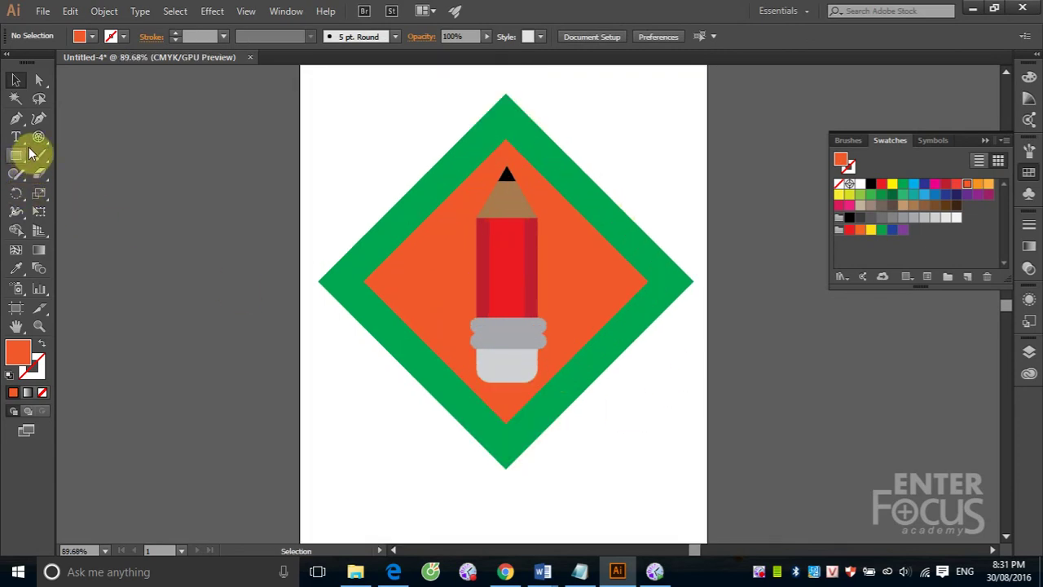
pyautogui.click(37, 140)
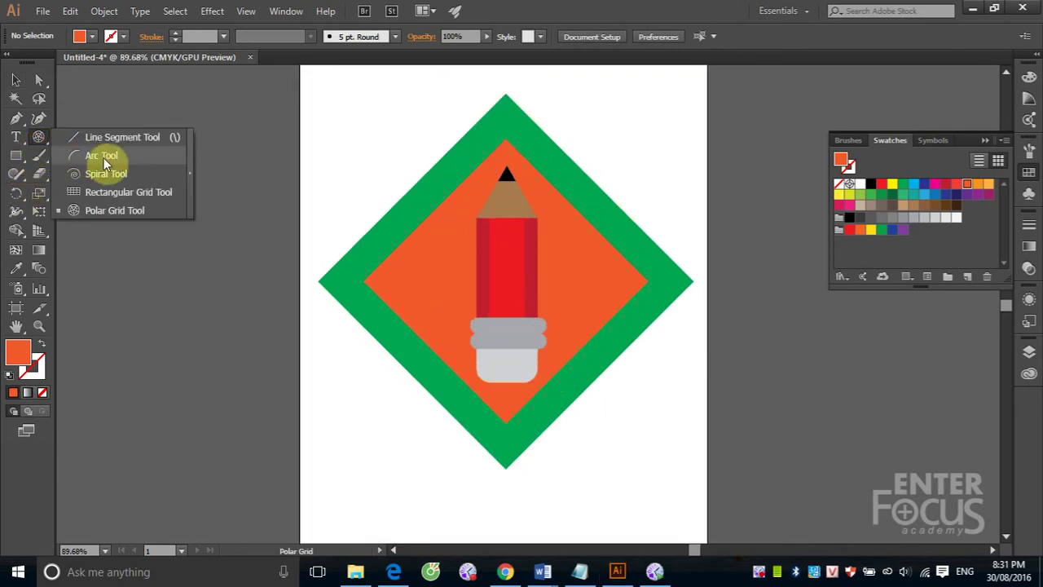
pyautogui.click(96, 172)
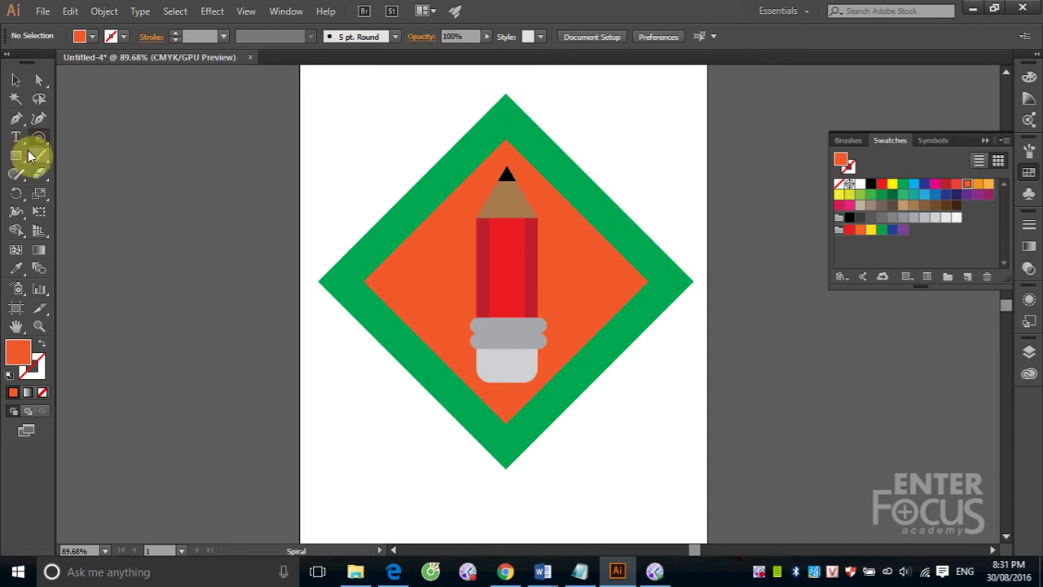
pyautogui.moveTo(16, 156); pyautogui.dragTo(84, 229)
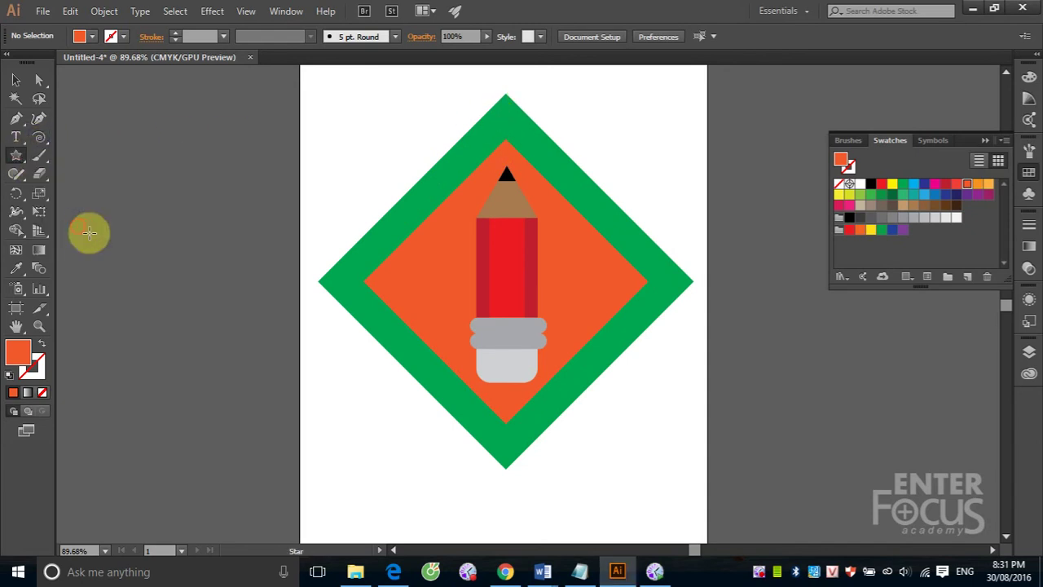
pyautogui.click(892, 183)
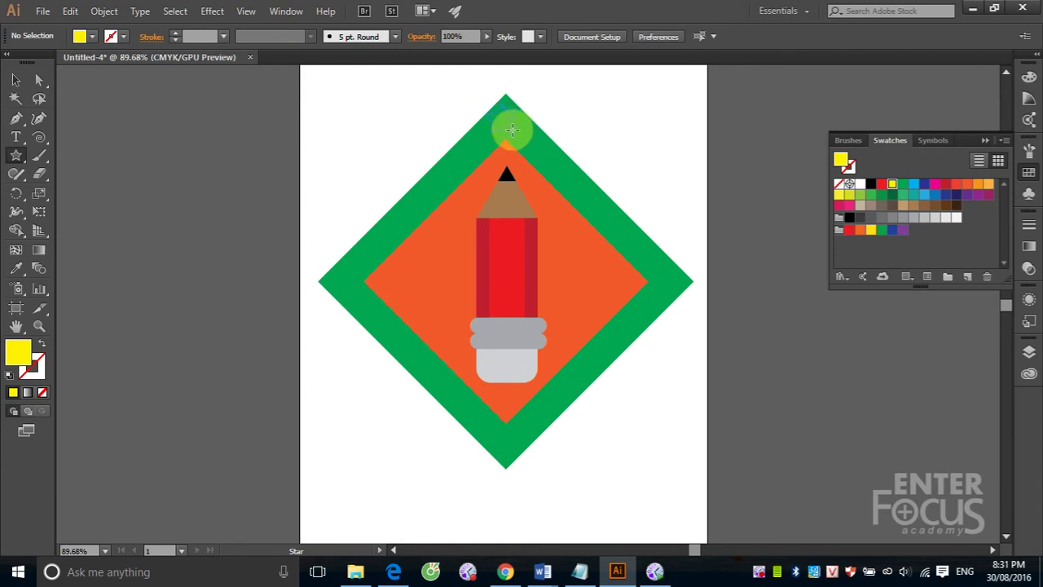
pyautogui.moveTo(500, 121); pyautogui.dragTo(506, 131)
pyautogui.click(16, 79)
pyautogui.moveTo(510, 136); pyautogui.dragTo(512, 139)
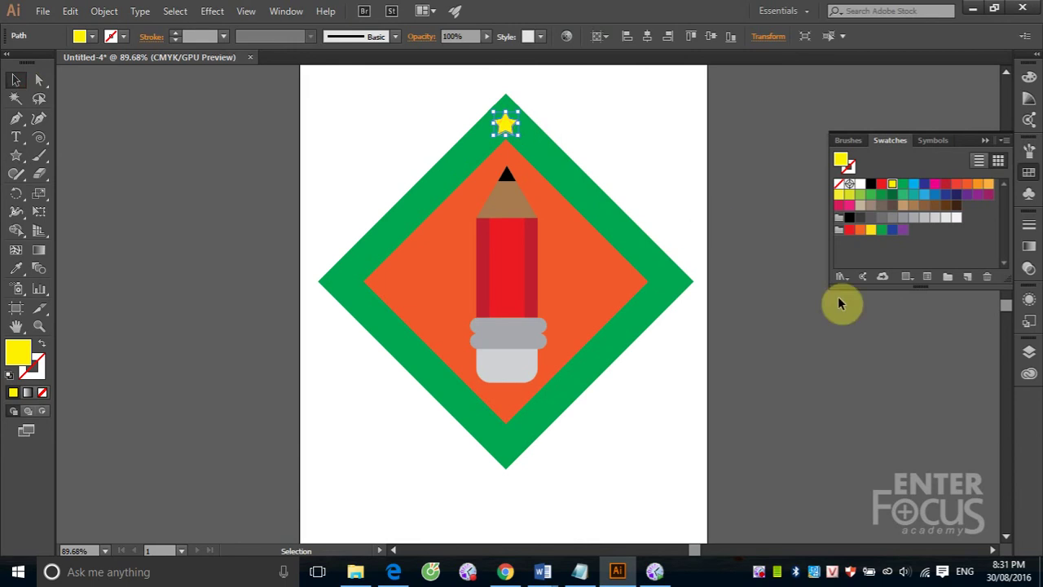
# Step: Place a second yellow star on the diamond's bottom point
pyautogui.click(20, 158)
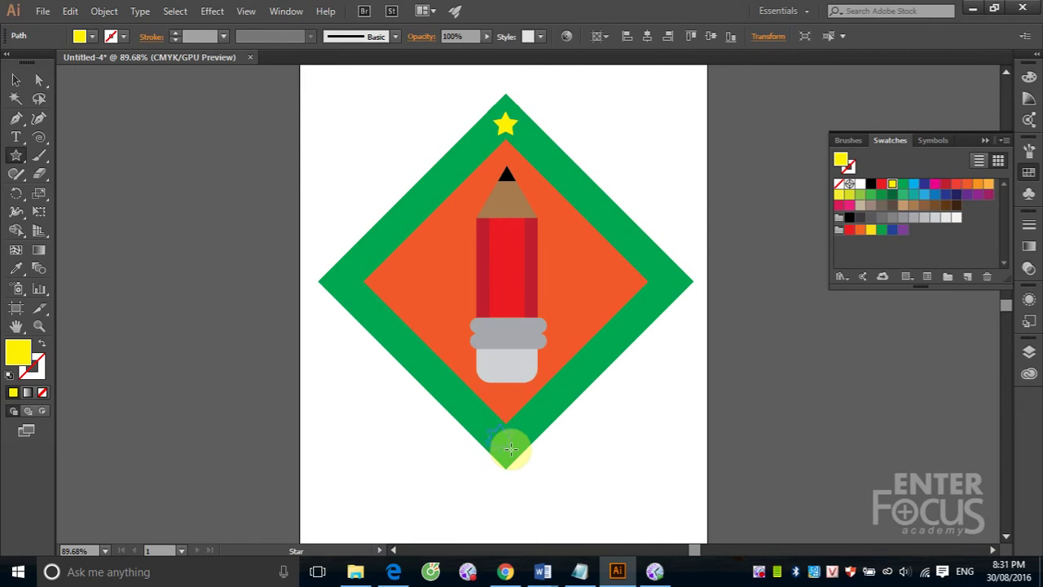
pyautogui.moveTo(510, 448); pyautogui.dragTo(511, 449)
pyautogui.click(15, 79)
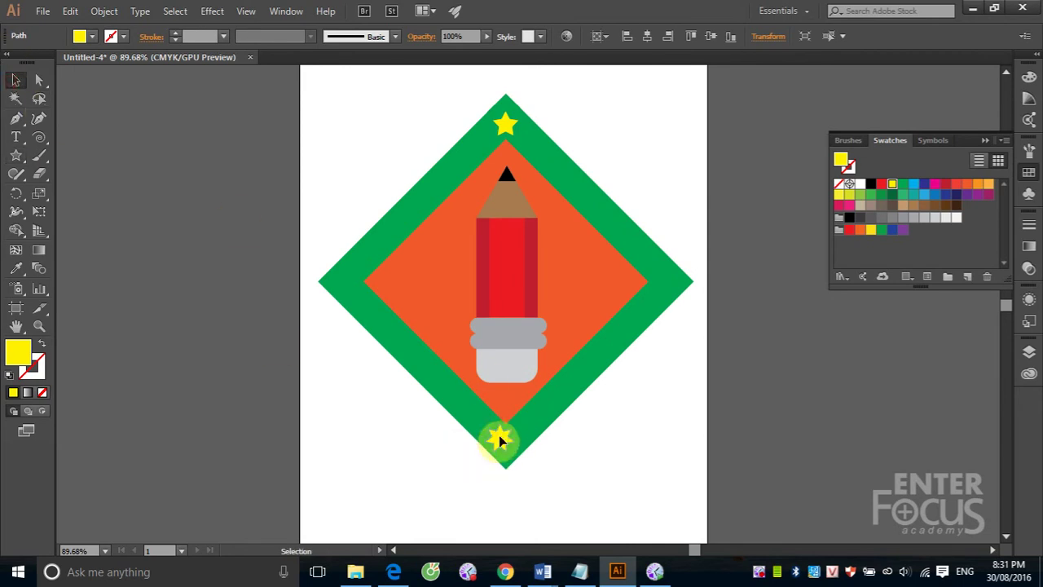
pyautogui.moveTo(509, 441); pyautogui.dragTo(510, 442)
# Step: Draw a yellow spiral and position it on the diamond's left corner
pyautogui.click(40, 137)
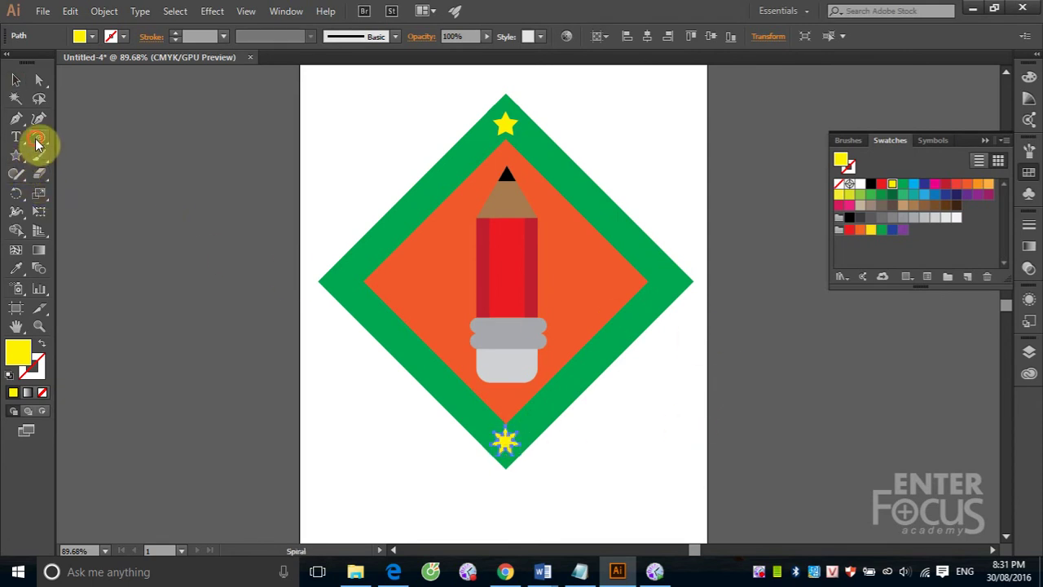
pyautogui.moveTo(330, 280); pyautogui.dragTo(344, 282)
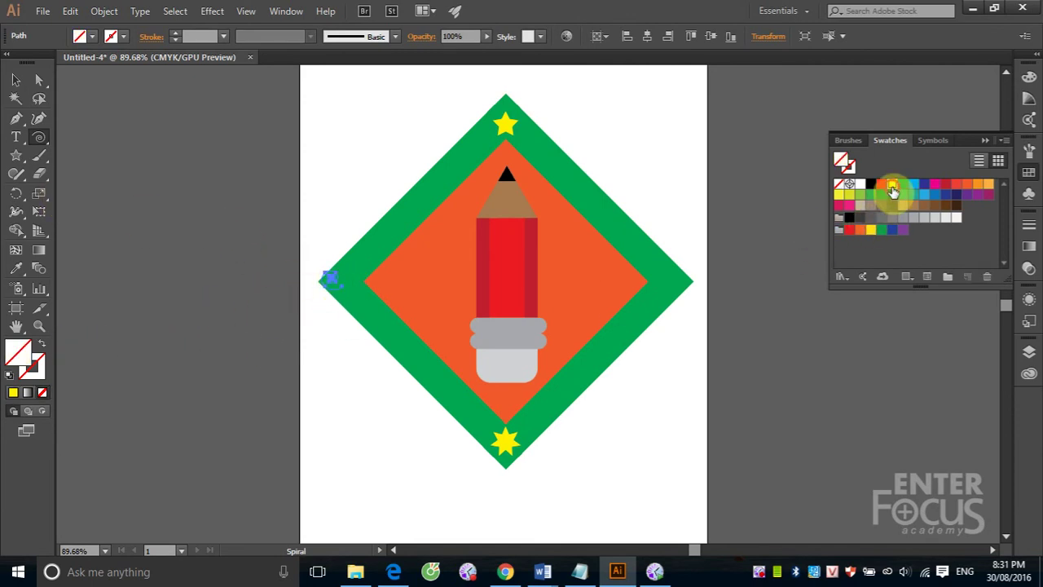
pyautogui.click(893, 186)
pyautogui.click(15, 79)
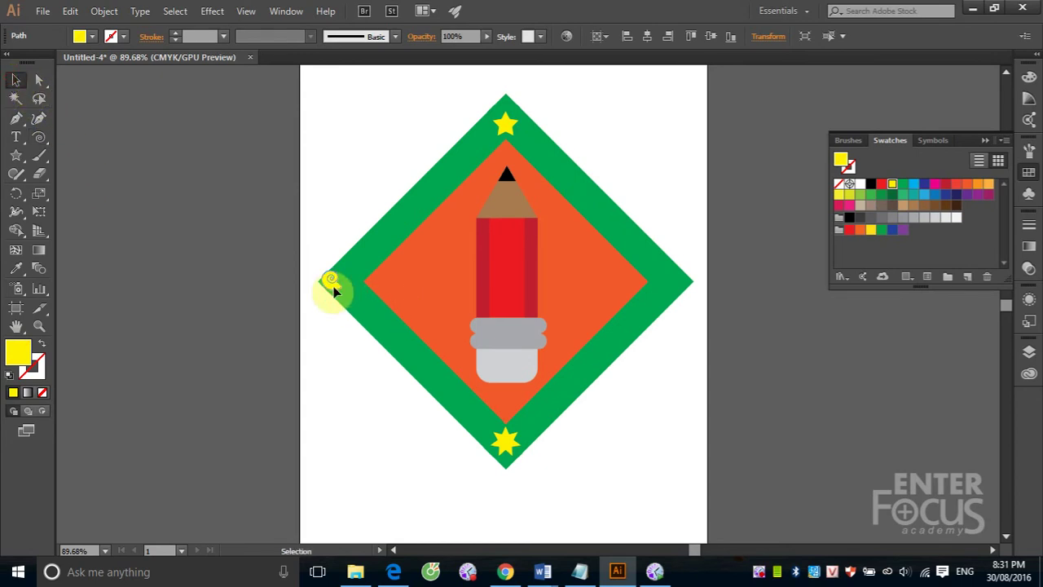
pyautogui.moveTo(334, 291); pyautogui.dragTo(344, 291)
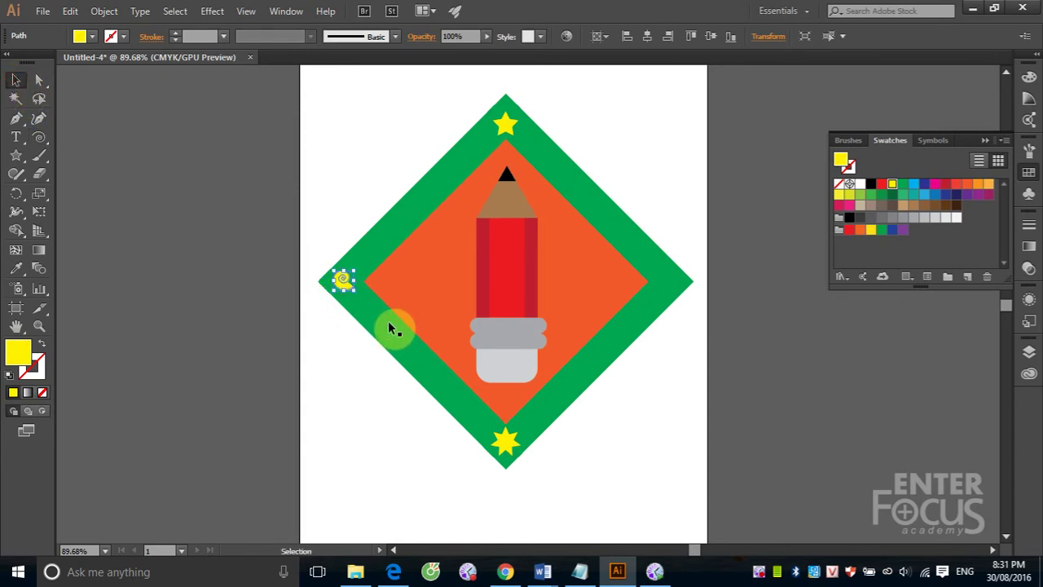
pyautogui.click(698, 287)
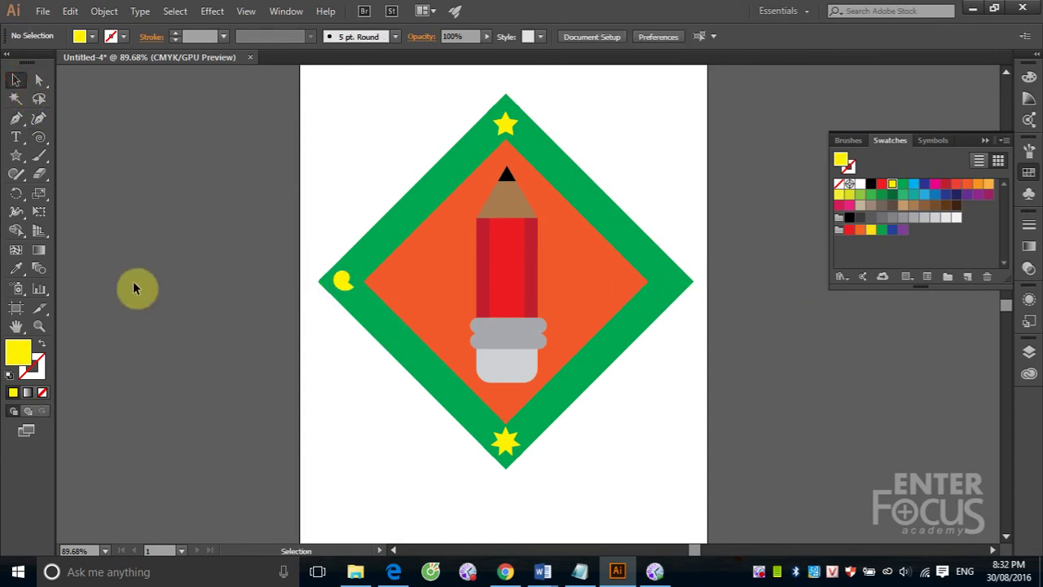
# Step: Draw a small polygon triangle on the diamond's right corner
pyautogui.click(15, 156)
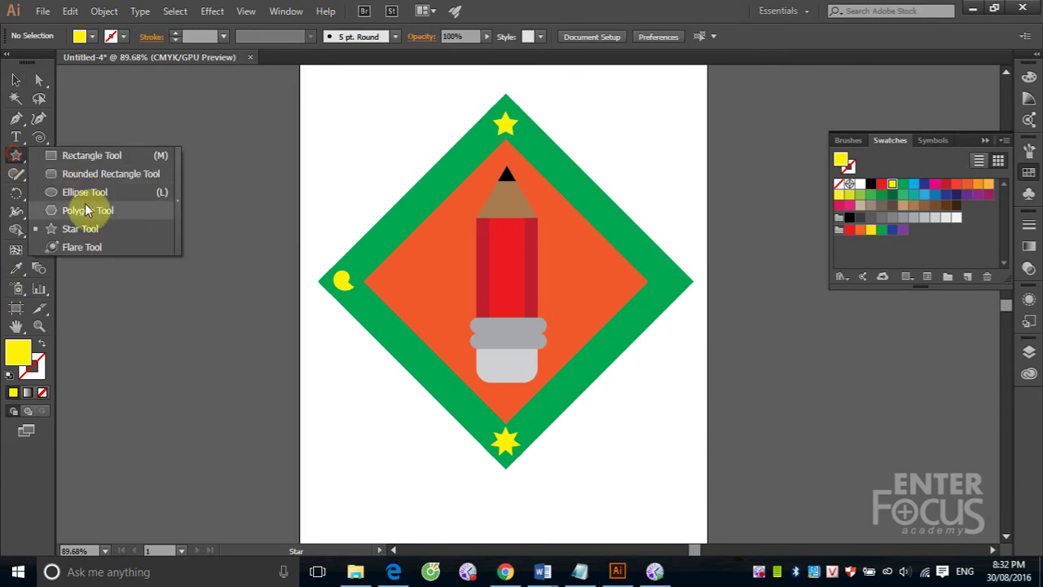
pyautogui.click(73, 211)
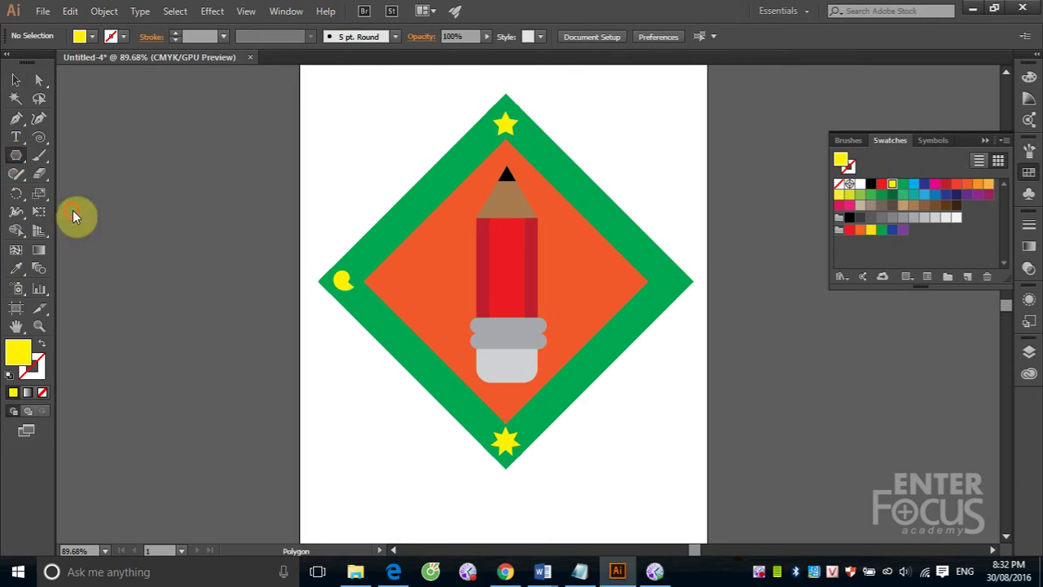
pyautogui.click(15, 156)
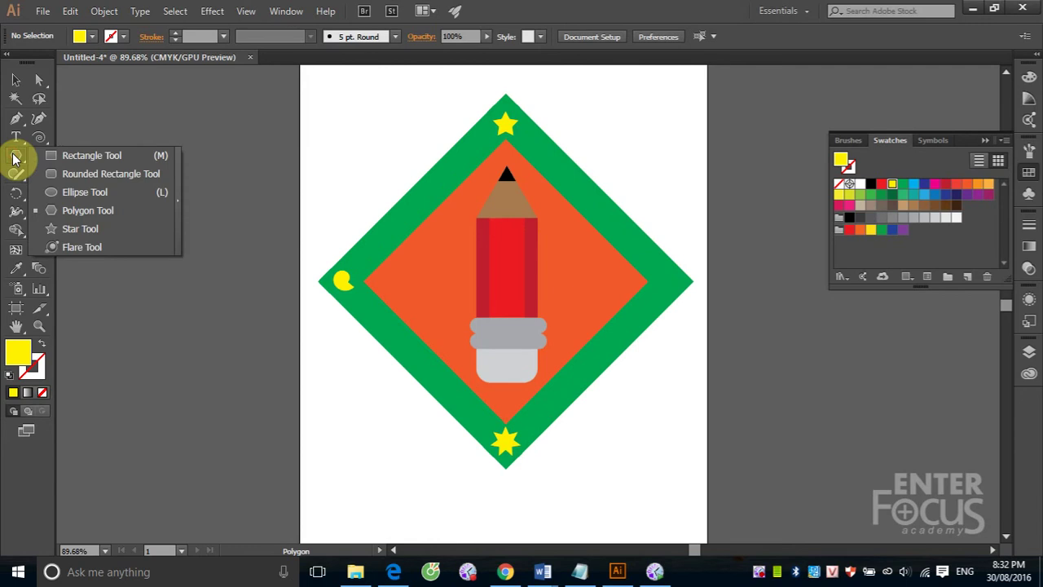
pyautogui.click(76, 212)
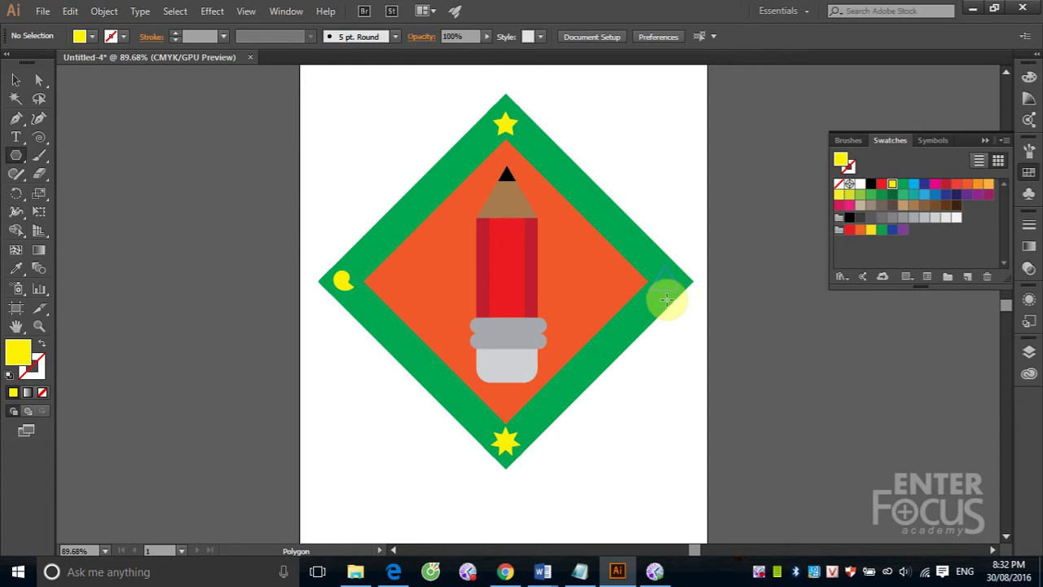
pyautogui.moveTo(676, 287); pyautogui.dragTo(675, 283)
pyautogui.click(17, 79)
pyautogui.click(131, 163)
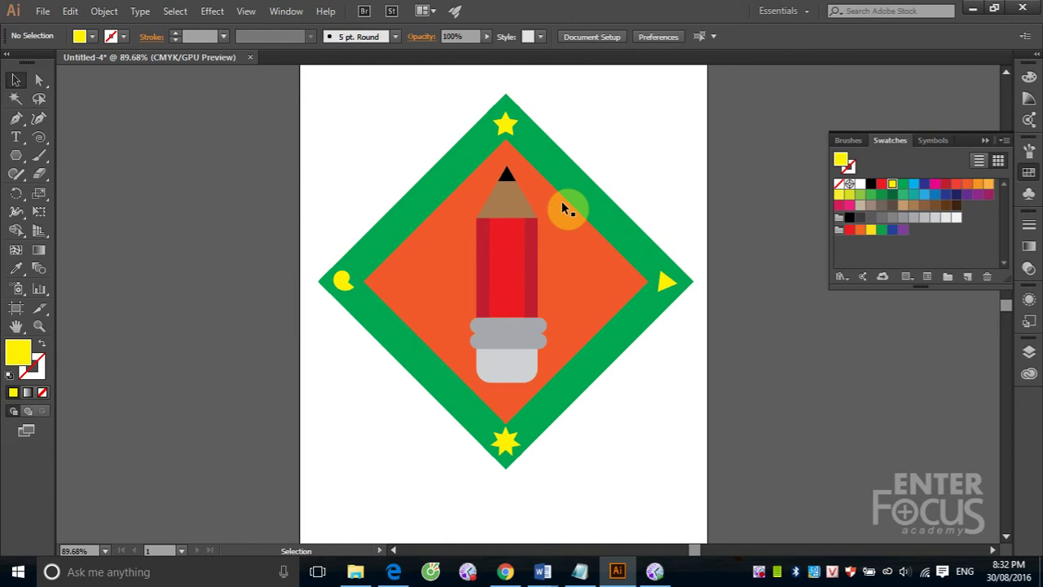
# Step: Create a new document and draw a wide dark-brown rectangle for the TV cabinet
pyautogui.click(42, 11)
pyautogui.click(52, 30)
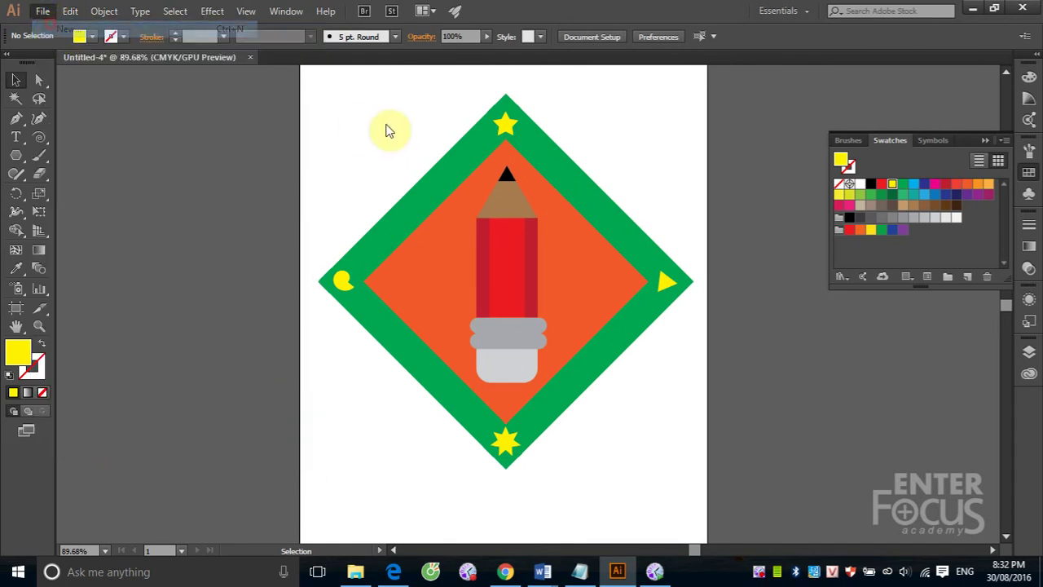
pyautogui.click(595, 425)
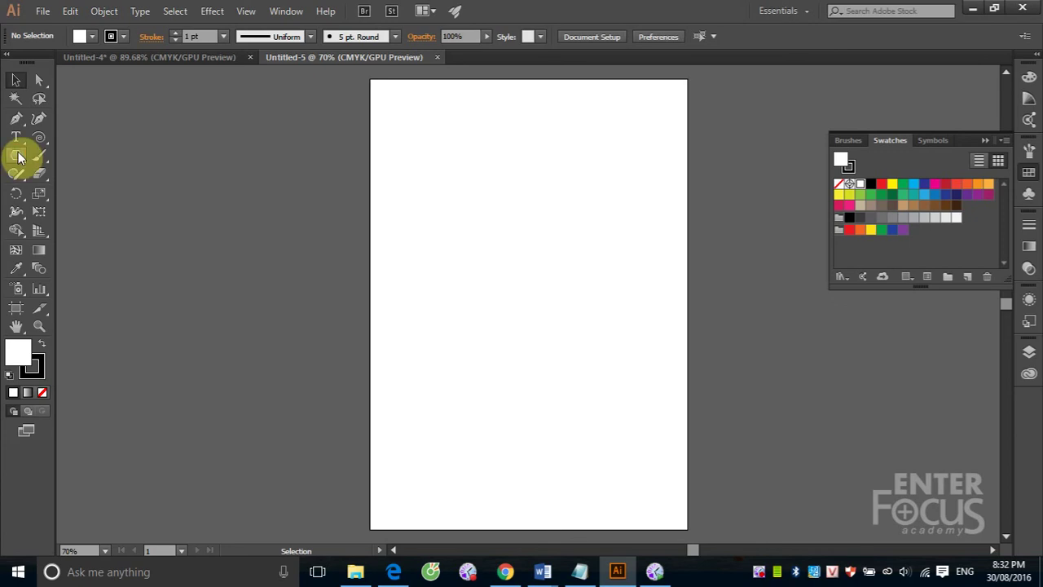
pyautogui.moveTo(16, 155)
pyautogui.mouseDown()
pyautogui.moveTo(65, 173)
pyautogui.moveTo(64, 156)
pyautogui.mouseUp()
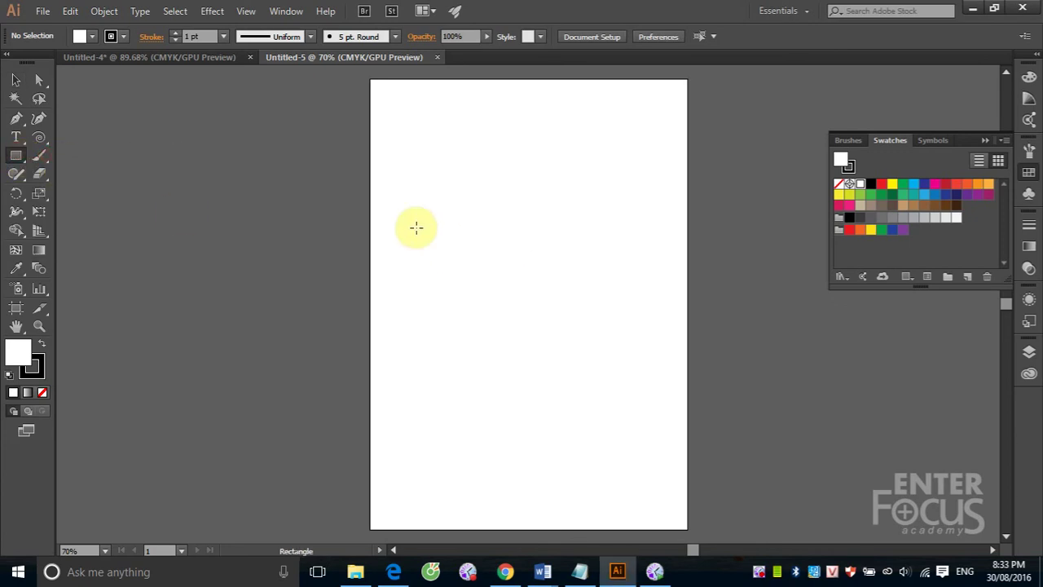
pyautogui.moveTo(408, 228); pyautogui.dragTo(659, 367)
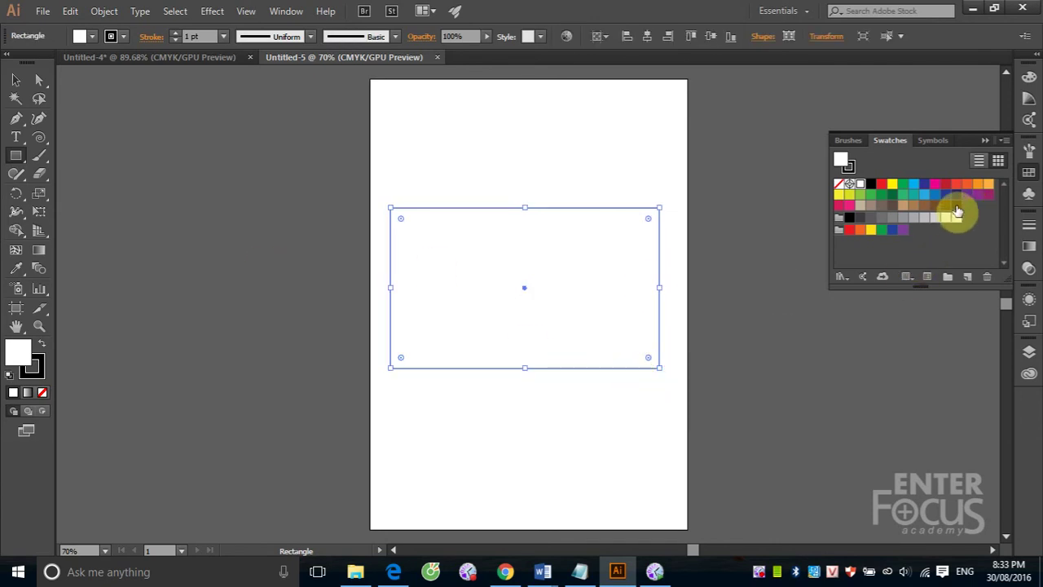
pyautogui.click(956, 205)
pyautogui.click(14, 81)
pyautogui.click(326, 194)
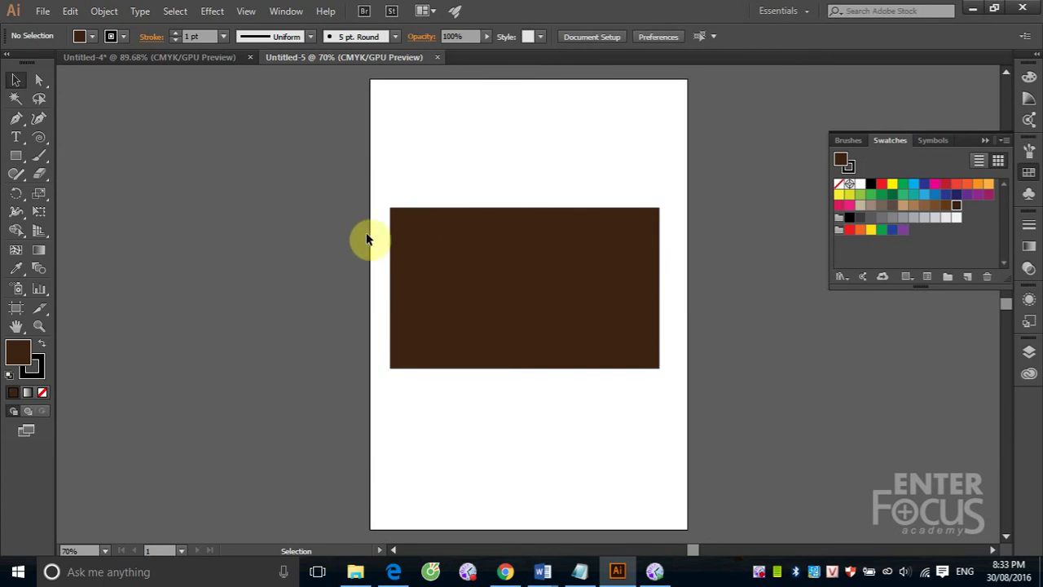
# Step: Inset the inner rectangle slightly from the top and left and fill it lighter brown
pyautogui.click(447, 262)
pyautogui.keyDown('ctrl'); pyautogui.click(405, 289); pyautogui.keyUp('ctrl')
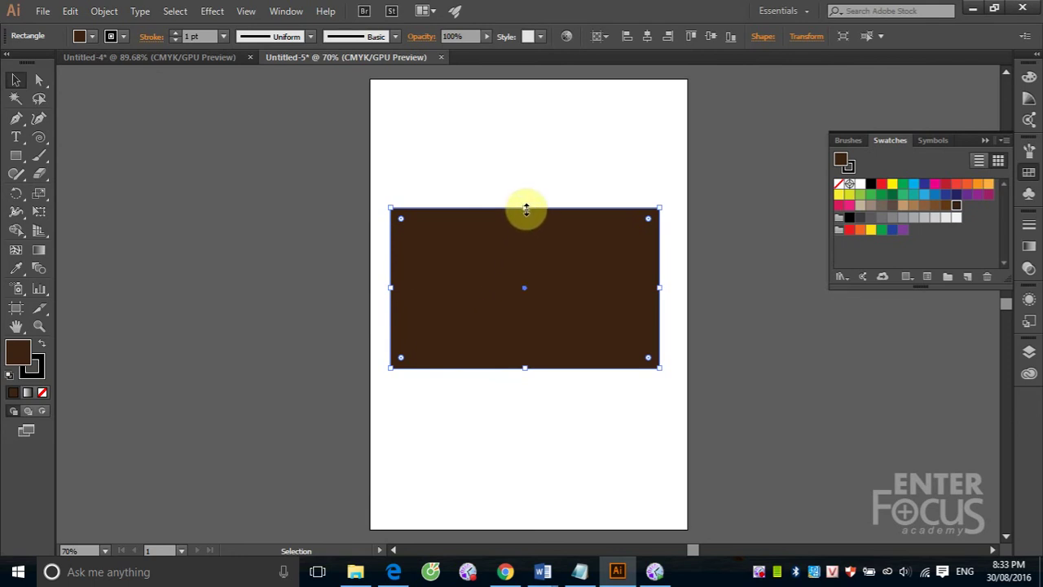
pyautogui.moveTo(525, 207); pyautogui.dragTo(526, 225)
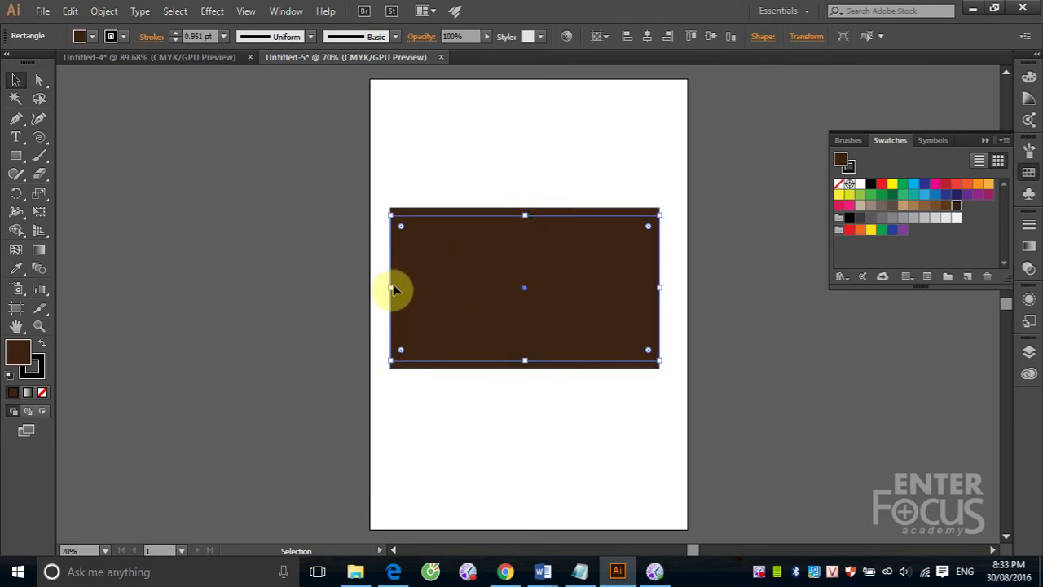
pyautogui.moveTo(390, 288); pyautogui.dragTo(398, 289)
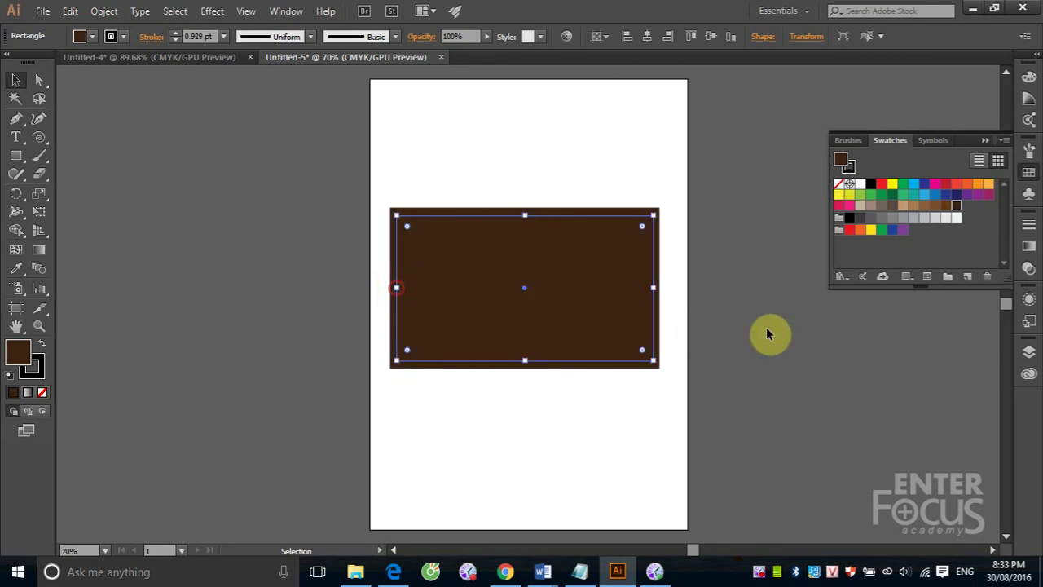
pyautogui.click(945, 205)
pyautogui.click(672, 162)
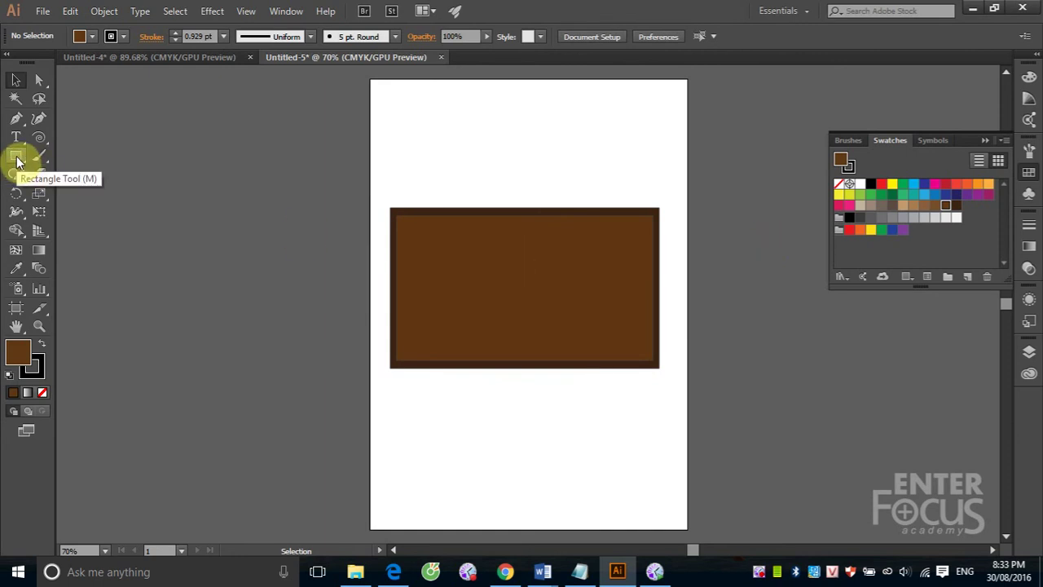
# Step: Draw a rounded rectangle with reduced corner radius over the cabinet's left side
pyautogui.moveTo(16, 161); pyautogui.dragTo(55, 176)
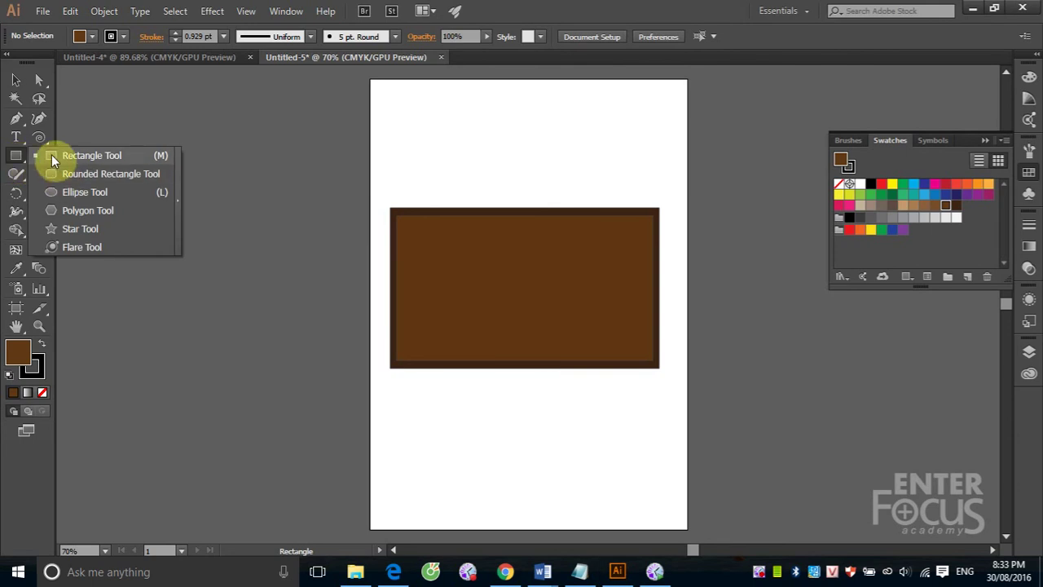
pyautogui.click(50, 173)
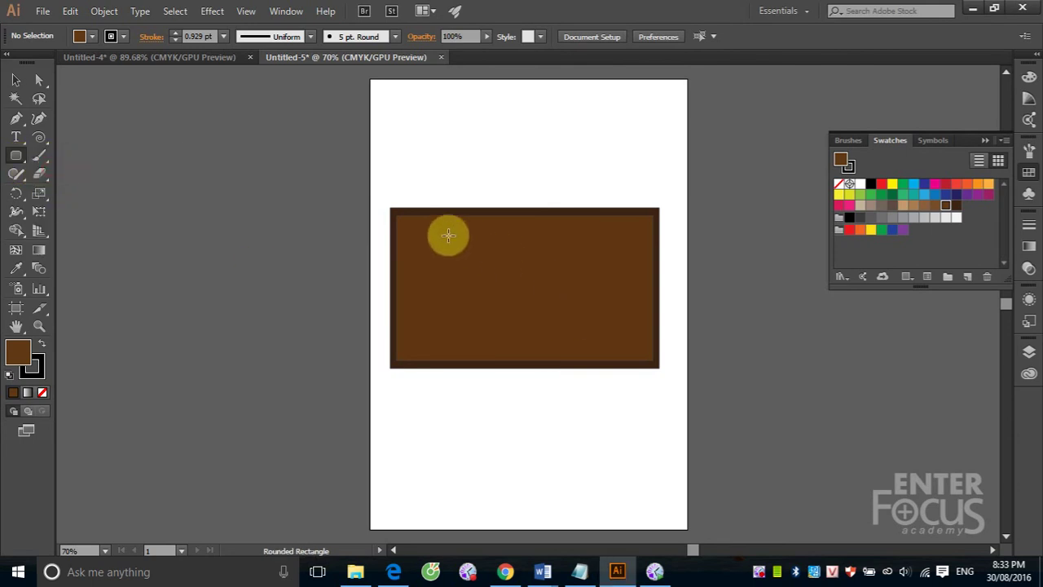
pyautogui.moveTo(407, 230)
pyautogui.mouseDown()
pyautogui.moveTo(606, 352)
pyautogui.moveTo(599, 342)
pyautogui.mouseUp()
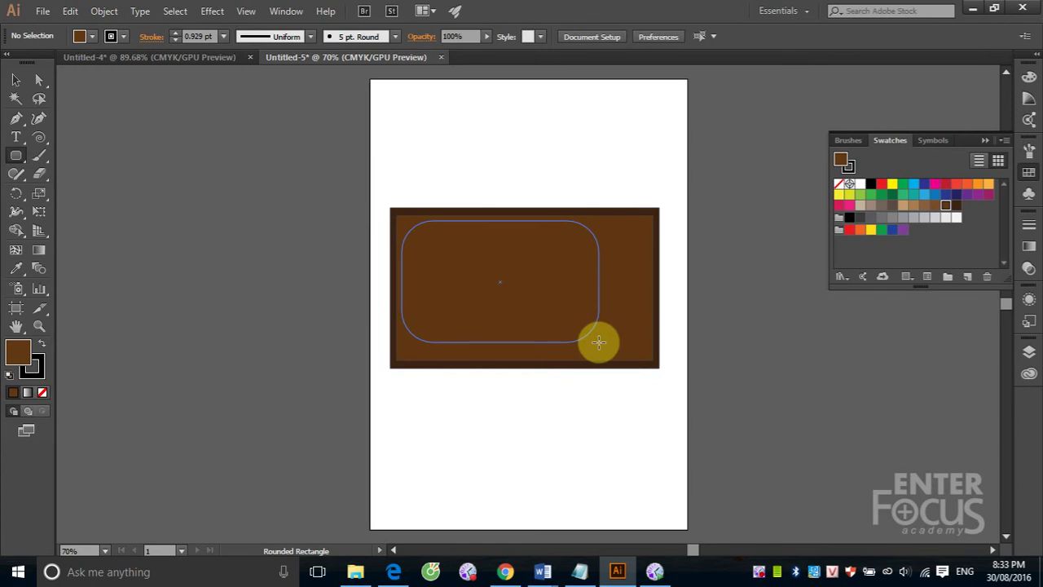
pyautogui.moveTo(598, 342); pyautogui.dragTo(604, 355)
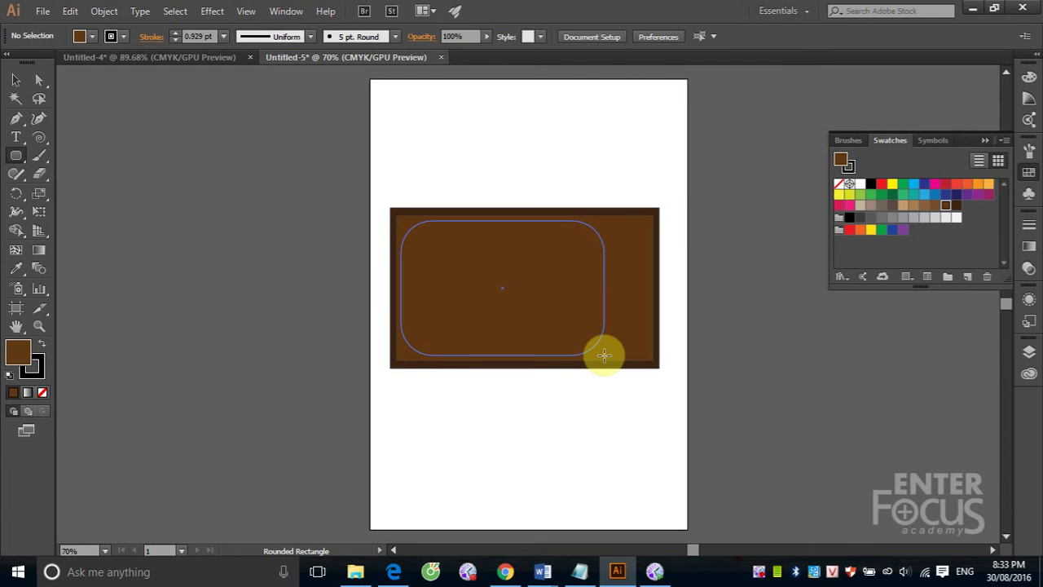
pyautogui.press('Down')
pyautogui.press('Down')
pyautogui.press('Down')
pyautogui.press('Down')
pyautogui.press('Down')
pyautogui.press('Down')
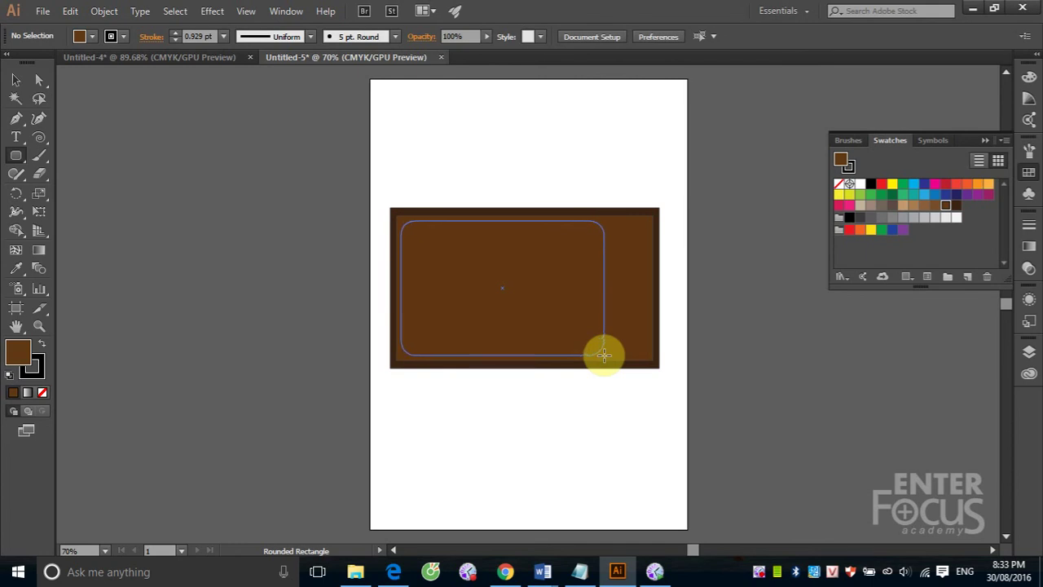
pyautogui.moveTo(604, 355); pyautogui.dragTo(604, 355)
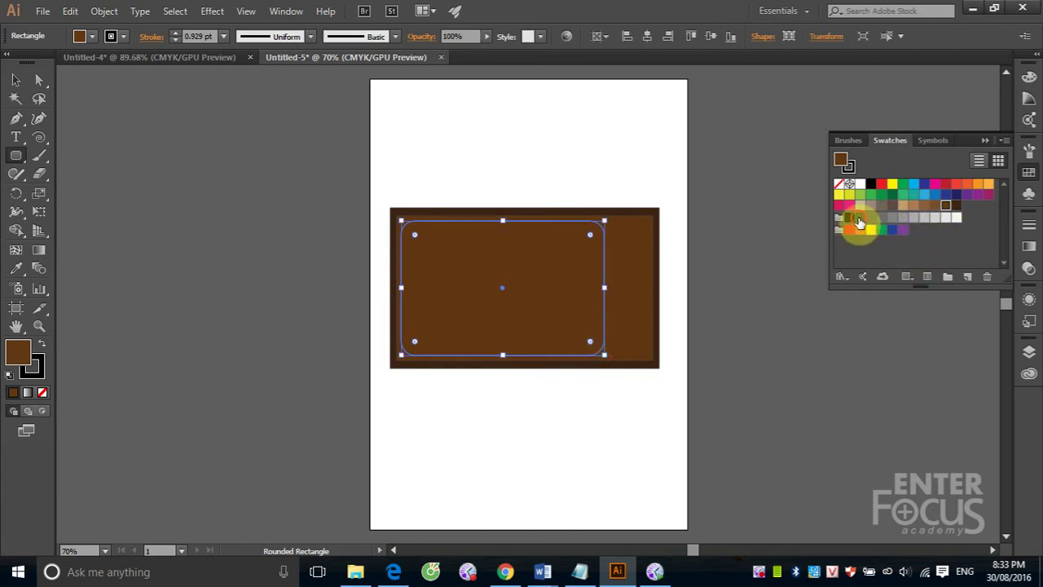
# Step: Fill the rounded rectangle dark grey and set its stroke to None
pyautogui.click(859, 221)
pyautogui.click(15, 79)
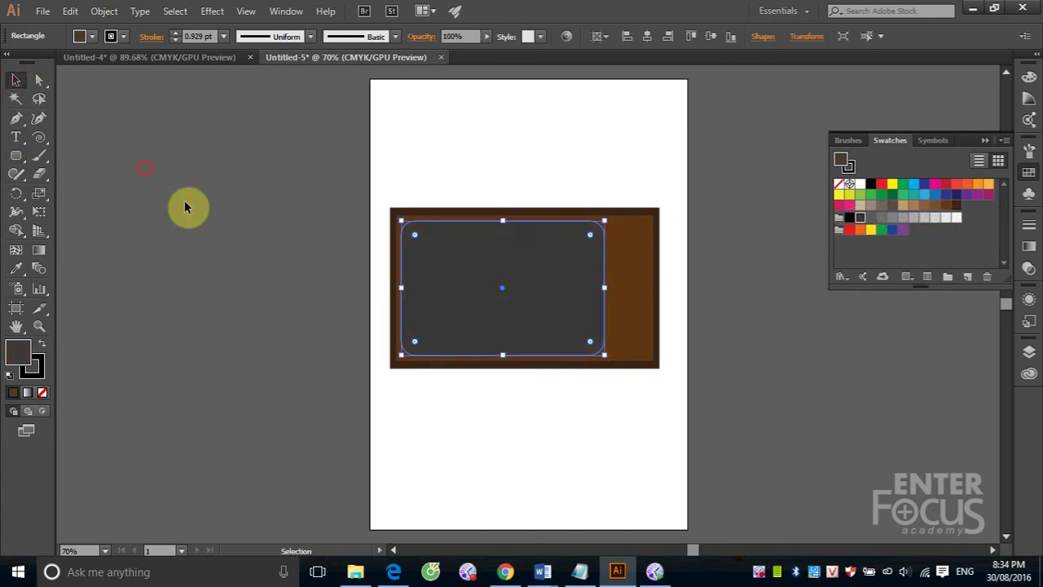
pyautogui.click(186, 207)
pyautogui.click(410, 272)
pyautogui.click(31, 368)
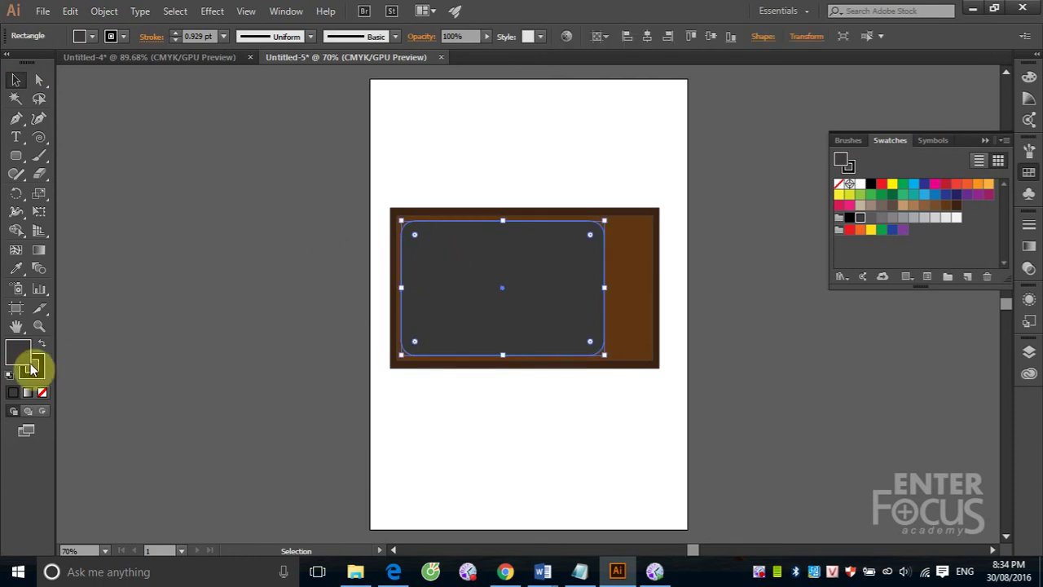
pyautogui.click(42, 392)
pyautogui.click(21, 350)
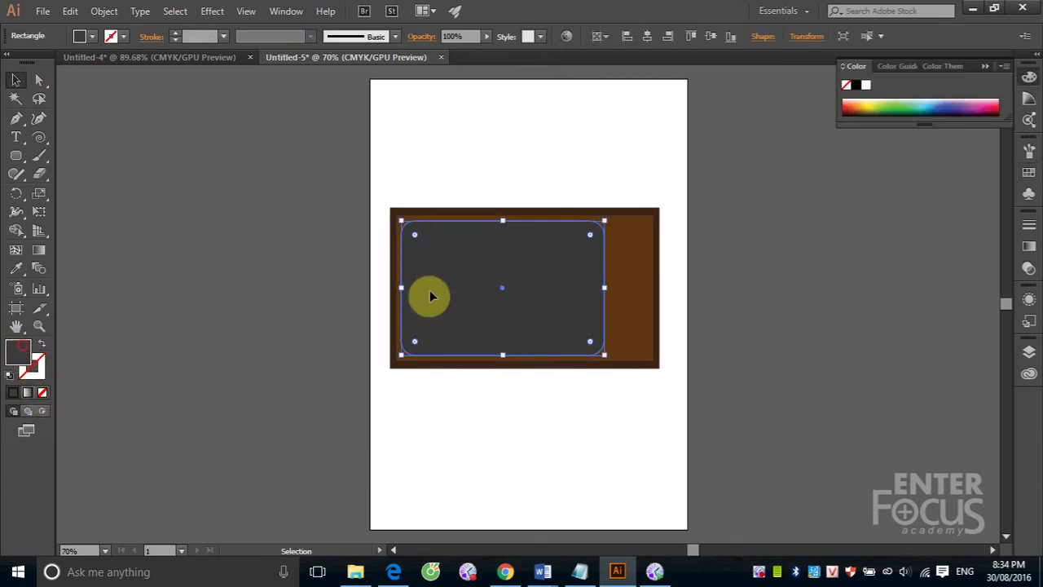
# Step: Paste a copy in front and shrink it slightly from the top and left
pyautogui.press('a')
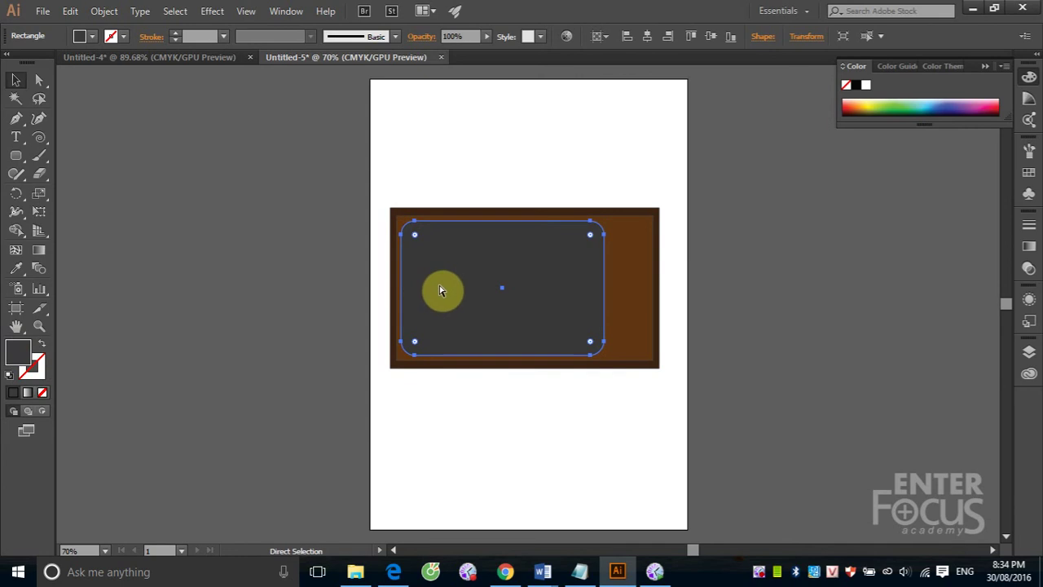
pyautogui.press('v')
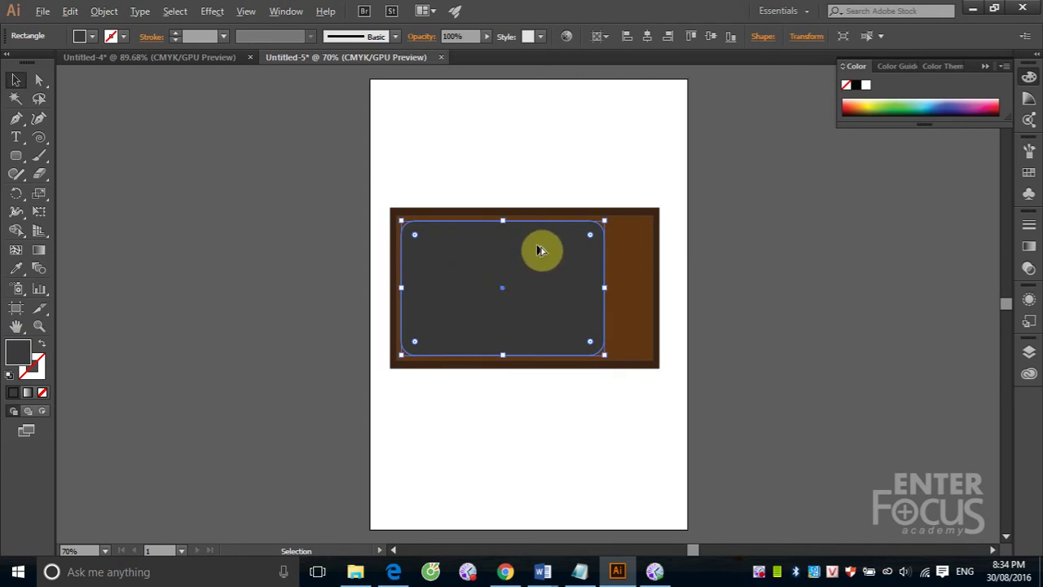
pyautogui.moveTo(503, 220); pyautogui.dragTo(503, 227)
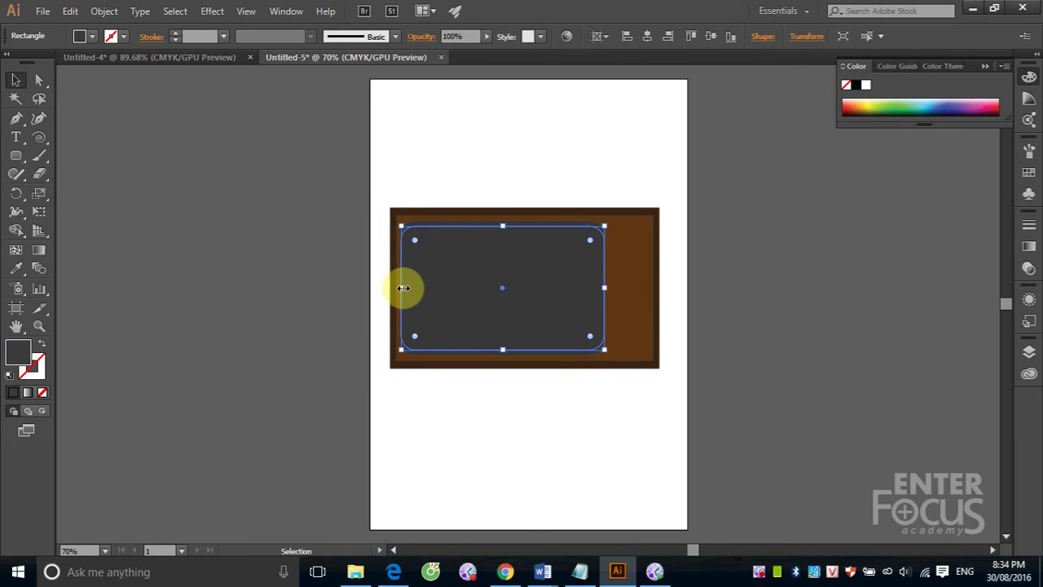
pyautogui.moveTo(402, 288); pyautogui.dragTo(408, 286)
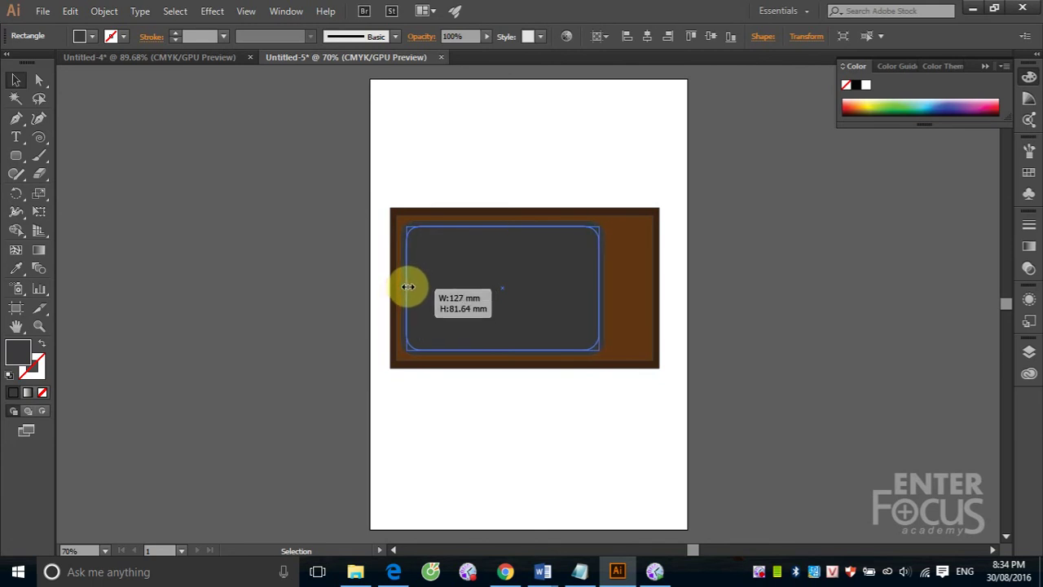
pyautogui.click(264, 265)
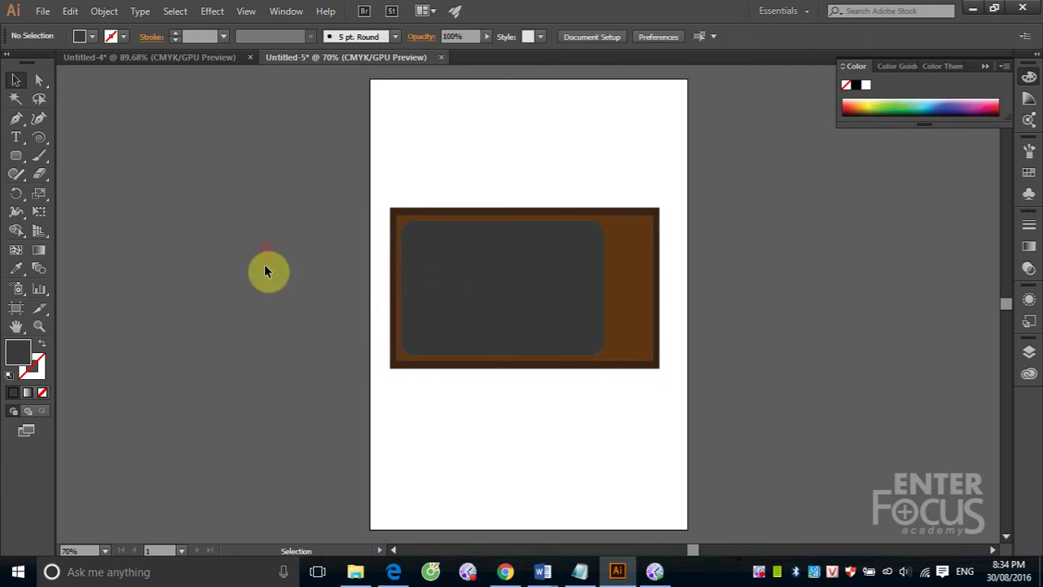
# Step: Fill the outer rounded rectangle black and the inner copy dark grey
pyautogui.click(454, 284)
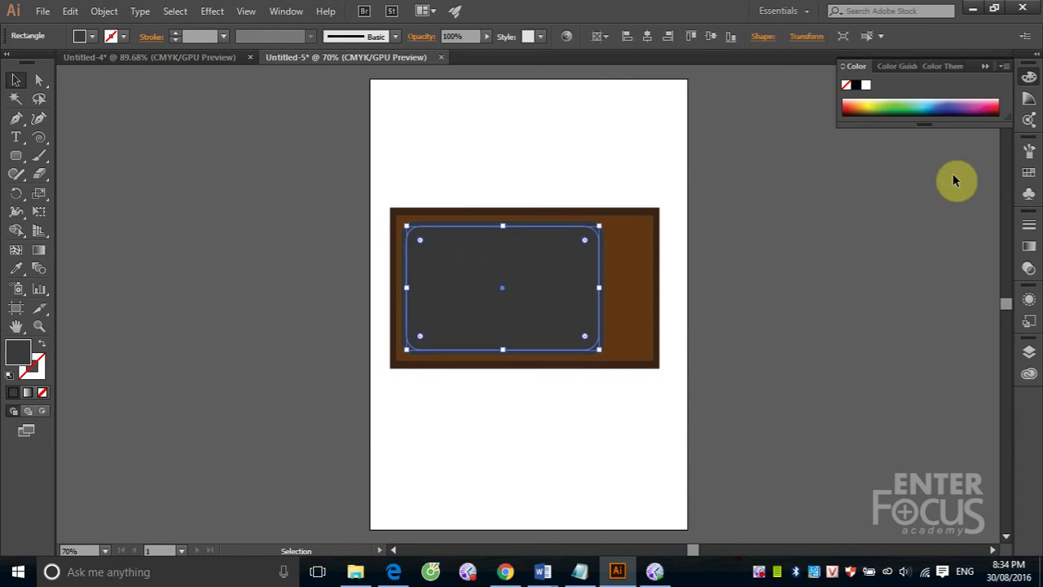
pyautogui.click(1028, 177)
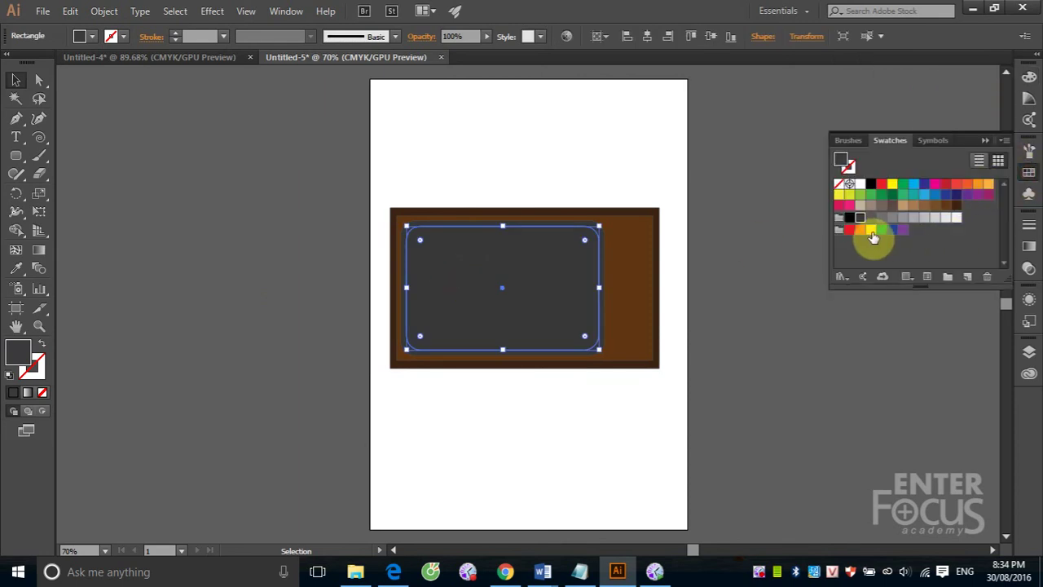
pyautogui.click(871, 219)
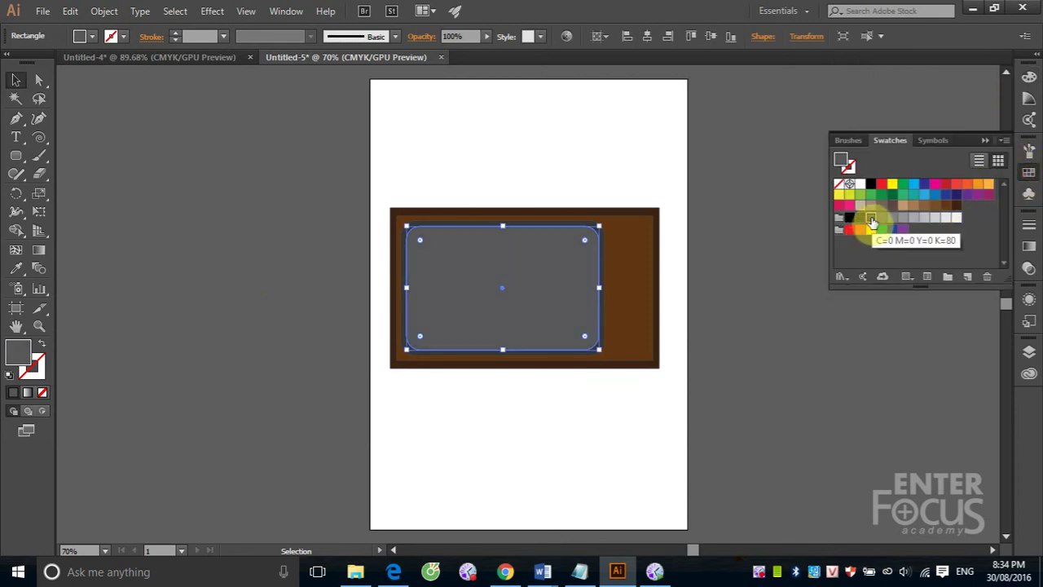
pyautogui.click(686, 272)
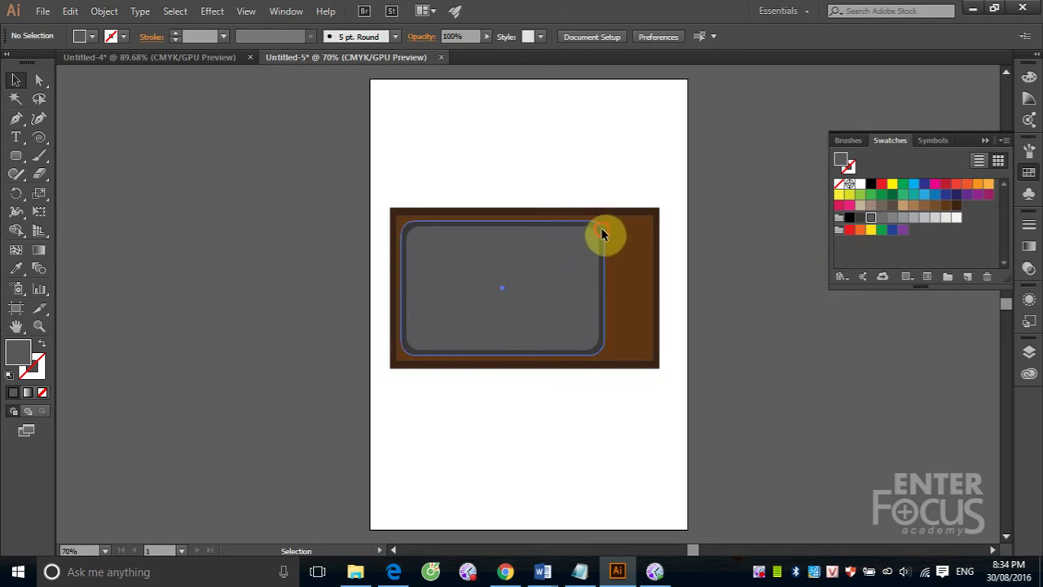
pyautogui.click(601, 233)
pyautogui.click(849, 217)
pyautogui.click(736, 246)
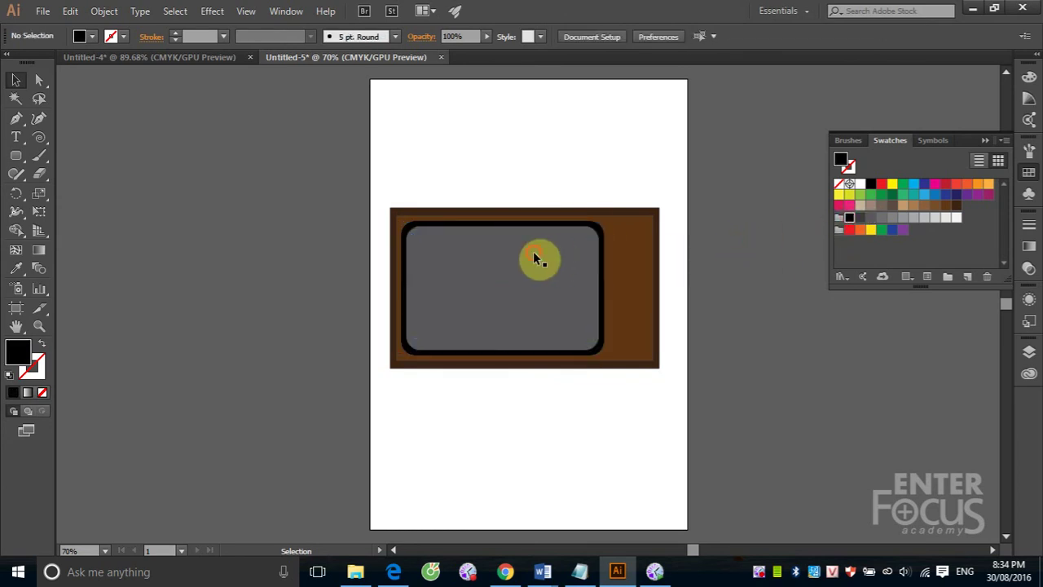
pyautogui.click(533, 251)
pyautogui.click(861, 217)
pyautogui.click(750, 205)
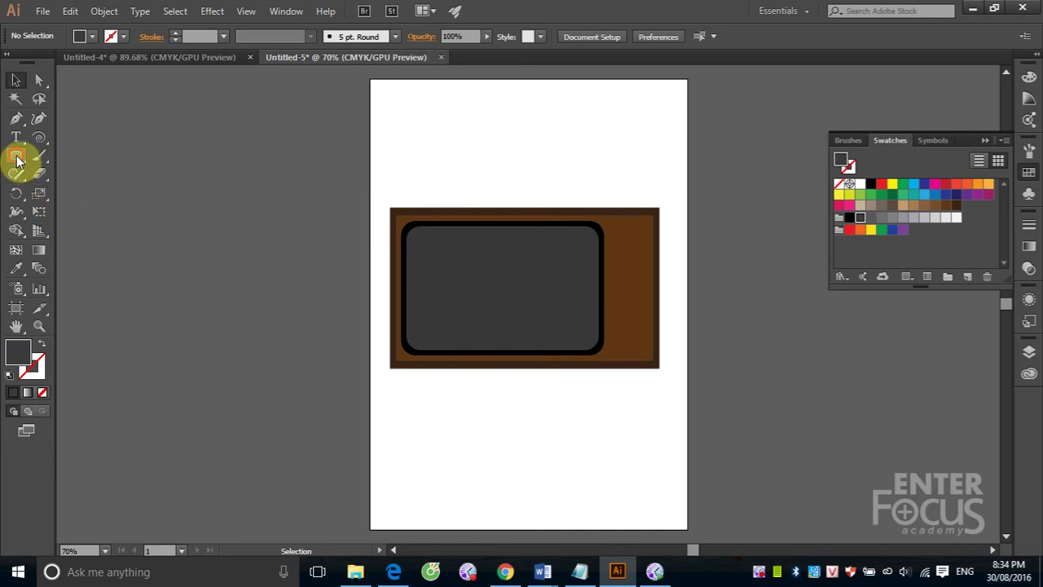
# Step: Draw a thin horizontal bar on the cabinet's right side and fill it dark brown
pyautogui.moveTo(16, 155); pyautogui.dragTo(50, 155)
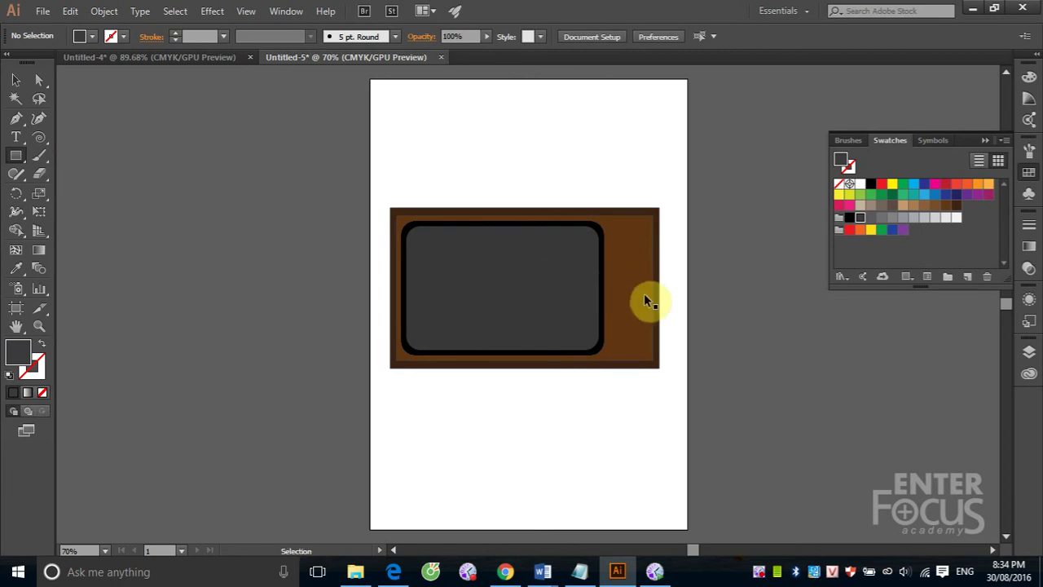
pyautogui.hotkey('ctrl', 'space')
pyautogui.moveTo(489, 196); pyautogui.dragTo(691, 396)
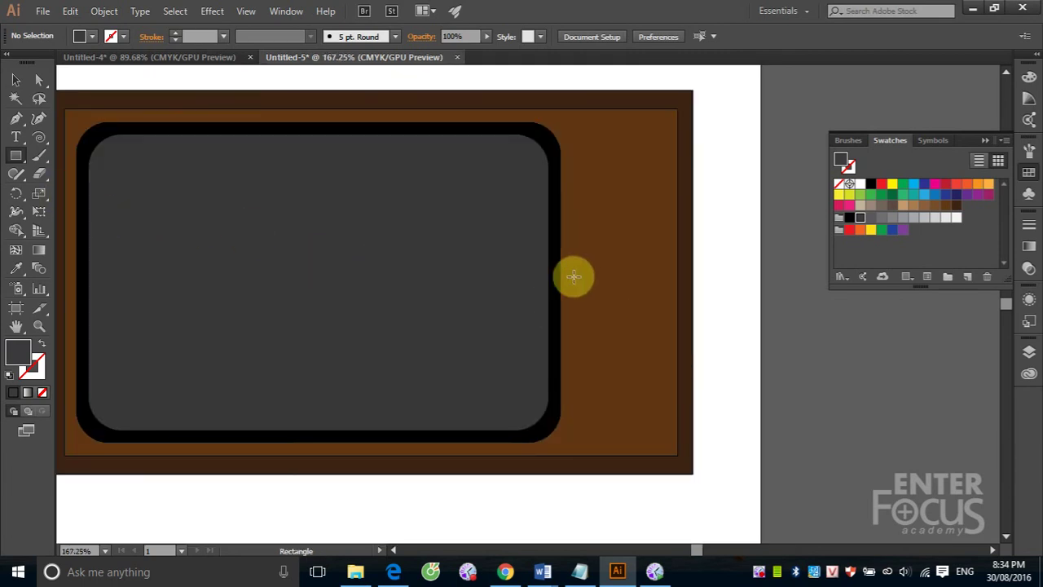
pyautogui.moveTo(569, 278); pyautogui.dragTo(673, 280)
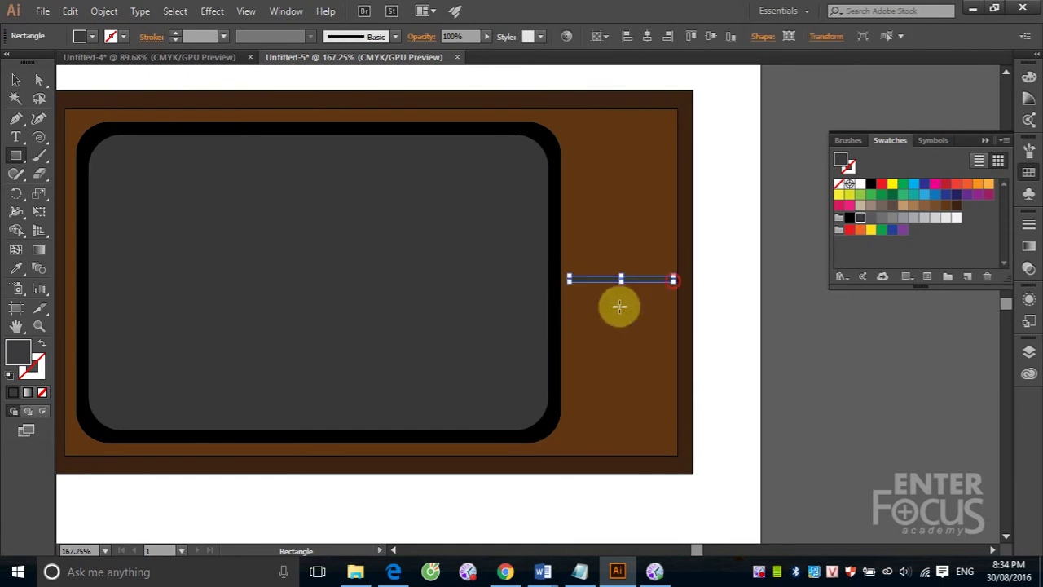
pyautogui.click(15, 79)
pyautogui.click(956, 204)
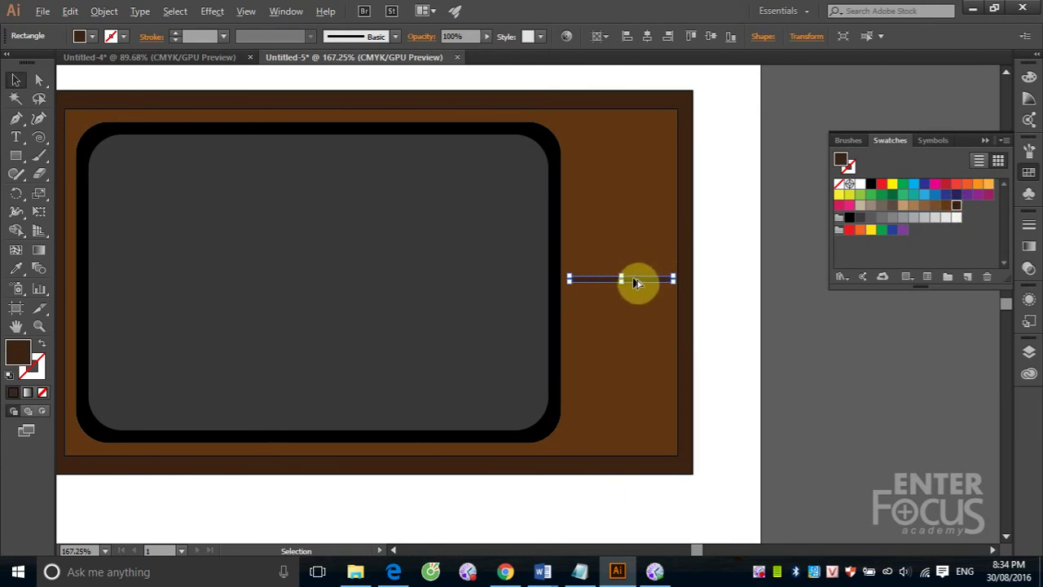
# Step: Duplicate the bar downward with Ctrl+D into a stack of evenly spaced grille bars
pyautogui.moveTo(633, 279); pyautogui.dragTo(633, 289)
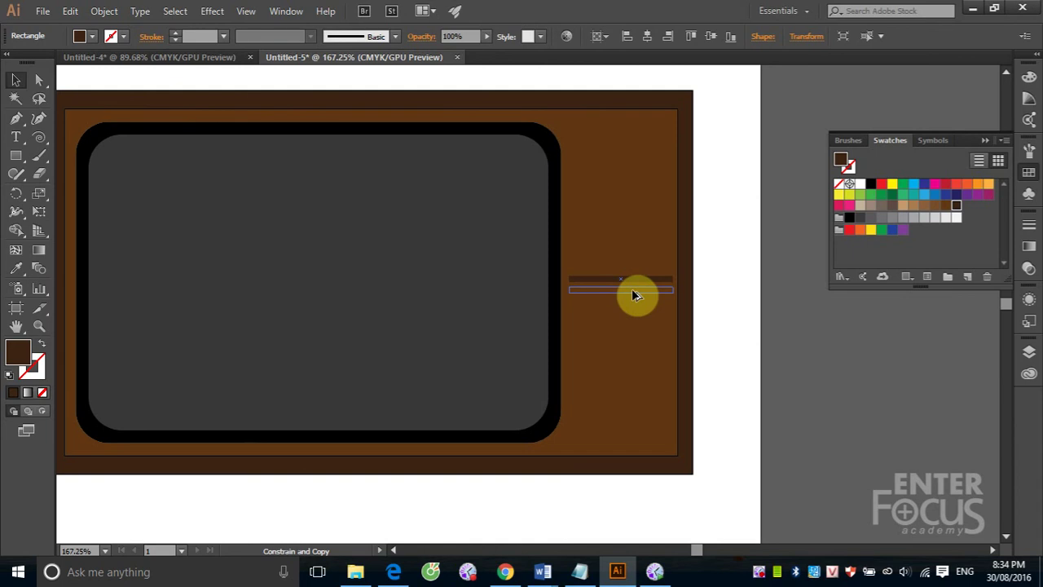
pyautogui.moveTo(634, 290); pyautogui.dragTo(633, 292)
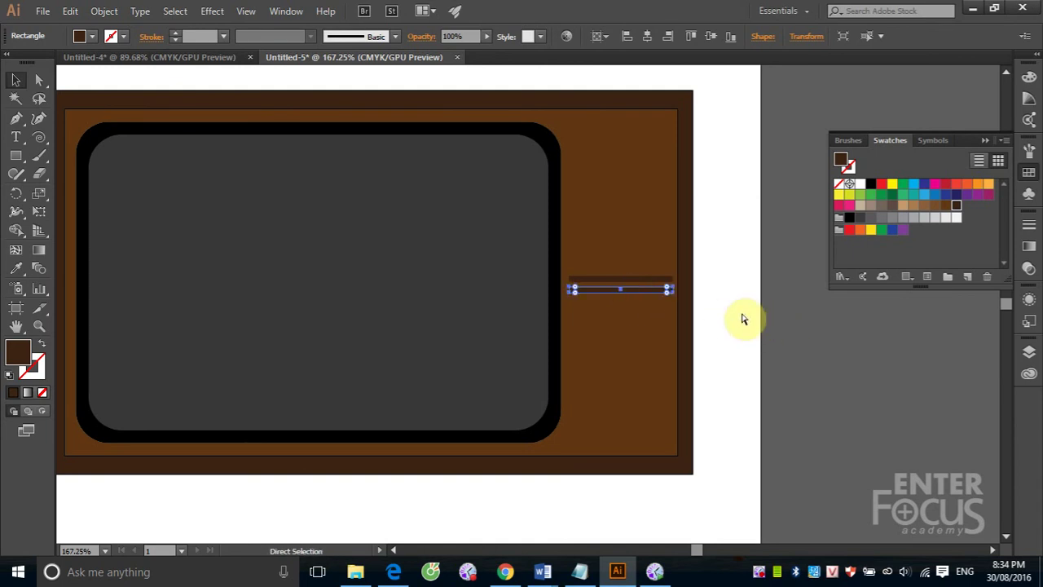
pyautogui.hotkey('ctrl', 'd')
pyautogui.hotkey('ctrl', 'd')
pyautogui.hotkey('ctrl', 'd')
pyautogui.hotkey('ctrl', 'd')
pyautogui.hotkey('ctrl', 'd')
pyautogui.hotkey('ctrl', 'd')
pyautogui.hotkey('ctrl', 'd')
pyautogui.hotkey('ctrl', 'd')
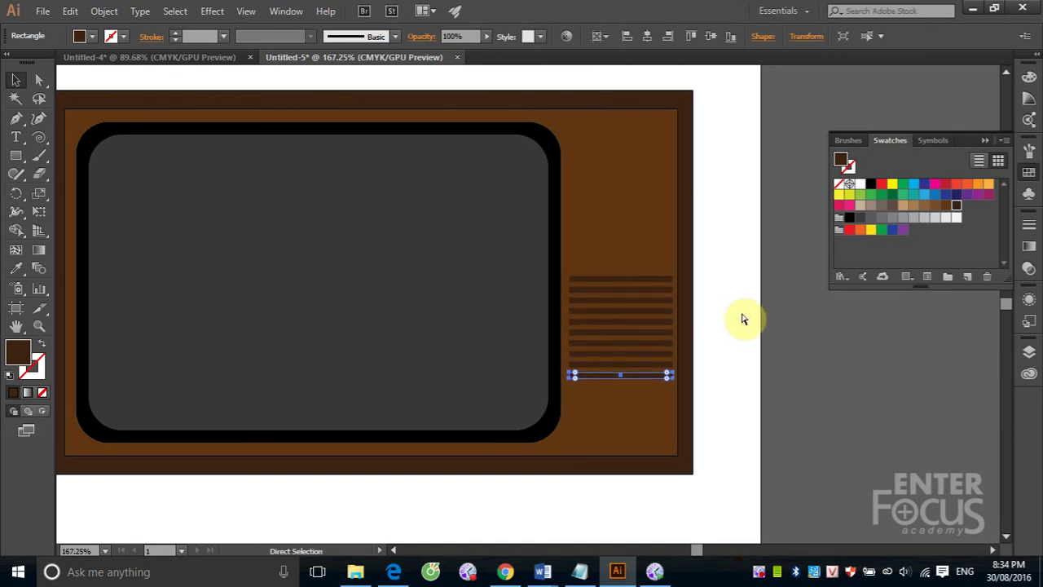
pyautogui.hotkey('ctrl', 'd')
pyautogui.hotkey('ctrl', 'd')
pyautogui.hotkey('ctrl', 'd')
pyautogui.hotkey('ctrl', 'd')
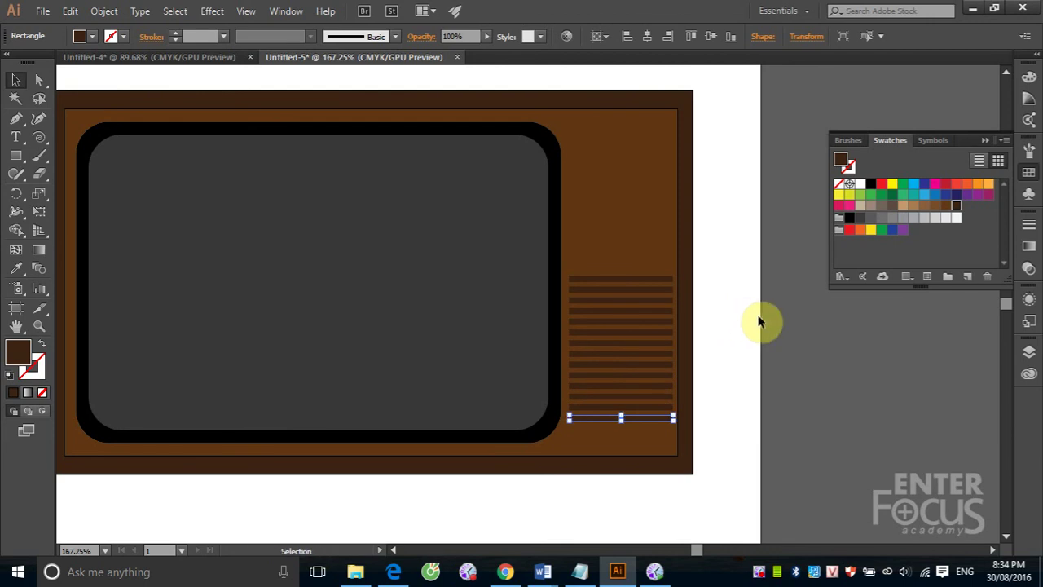
pyautogui.hotkey('ctrl', 'd')
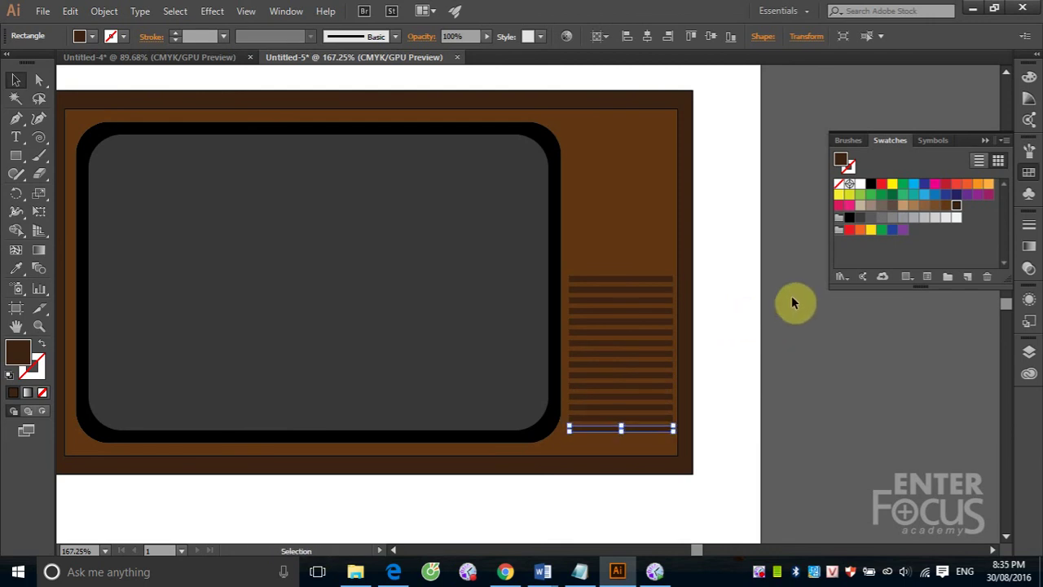
pyautogui.hotkey('ctrl', 'd')
pyautogui.click(809, 291)
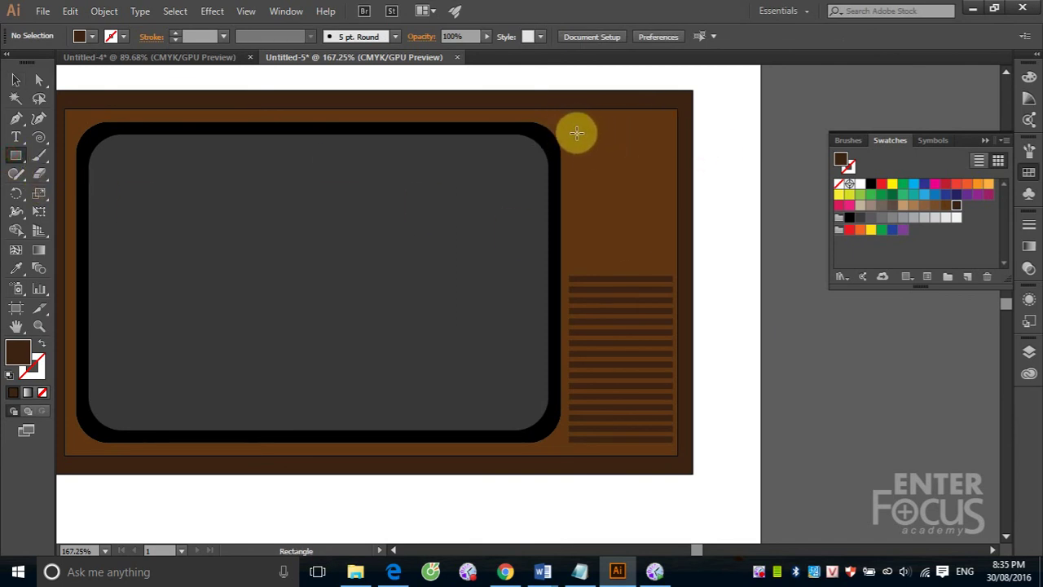
# Step: Draw a dark brown rectangular panel in the cabinet's upper right, directly above the grille bars
pyautogui.moveTo(572, 131); pyautogui.dragTo(667, 272)
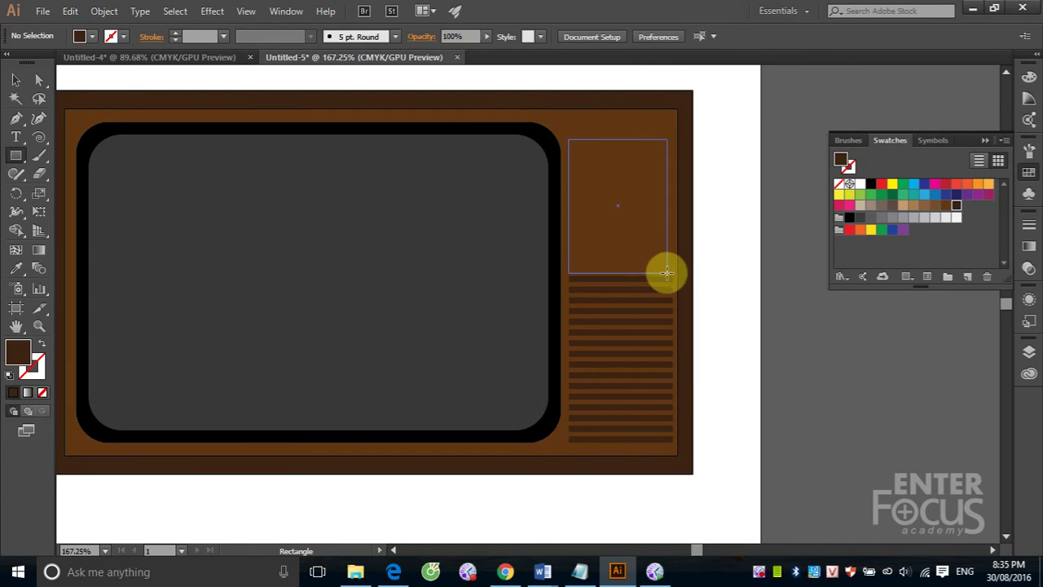
pyautogui.moveTo(667, 272); pyautogui.dragTo(670, 263)
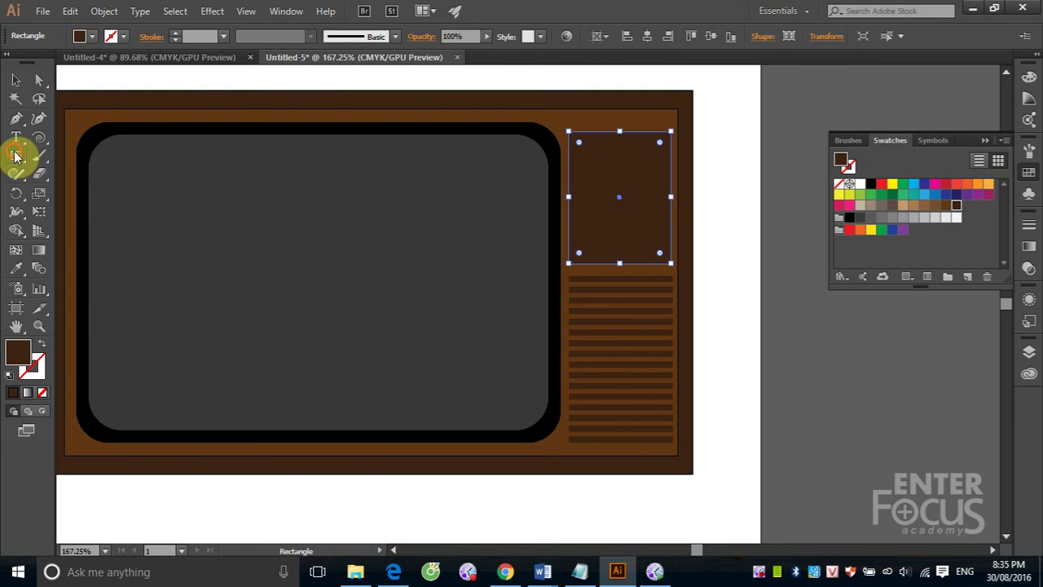
pyautogui.moveTo(16, 155); pyautogui.dragTo(52, 189)
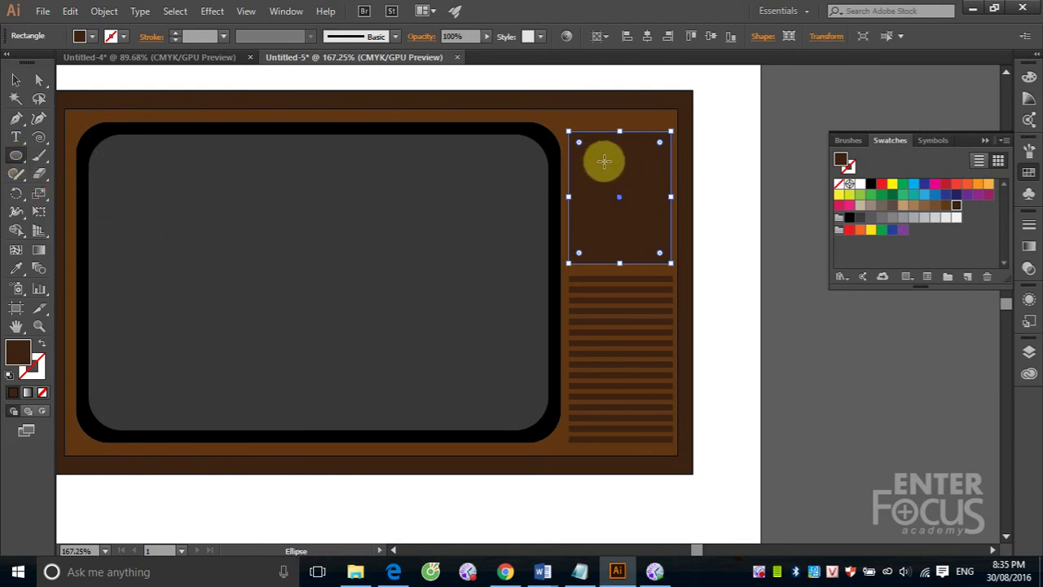
# Step: Draw a light grey knob circle on the panel with a smaller darker grey circle on top
pyautogui.moveTo(599, 157); pyautogui.dragTo(643, 211)
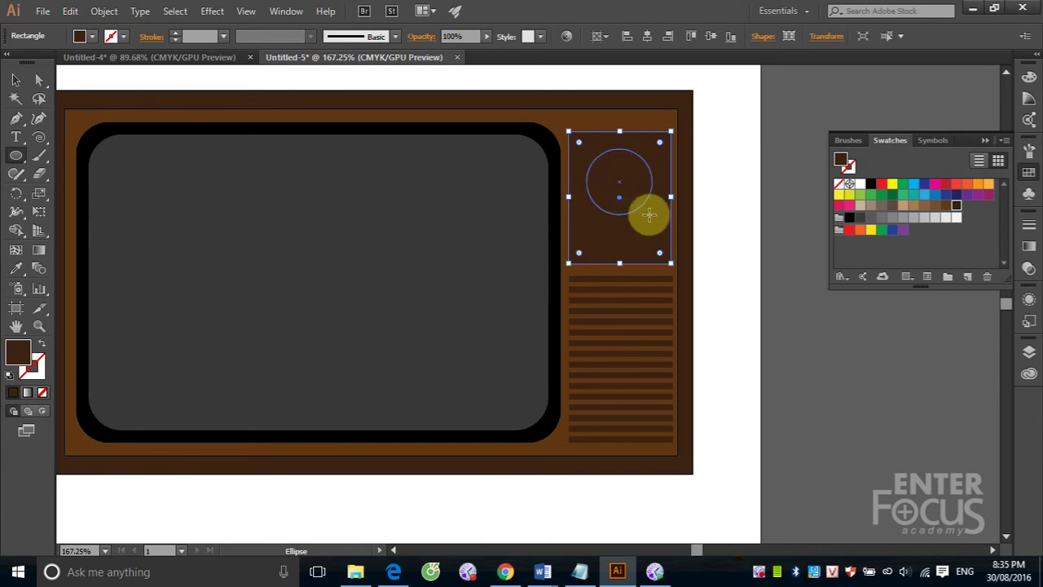
pyautogui.moveTo(643, 211); pyautogui.dragTo(648, 214)
pyautogui.click(15, 79)
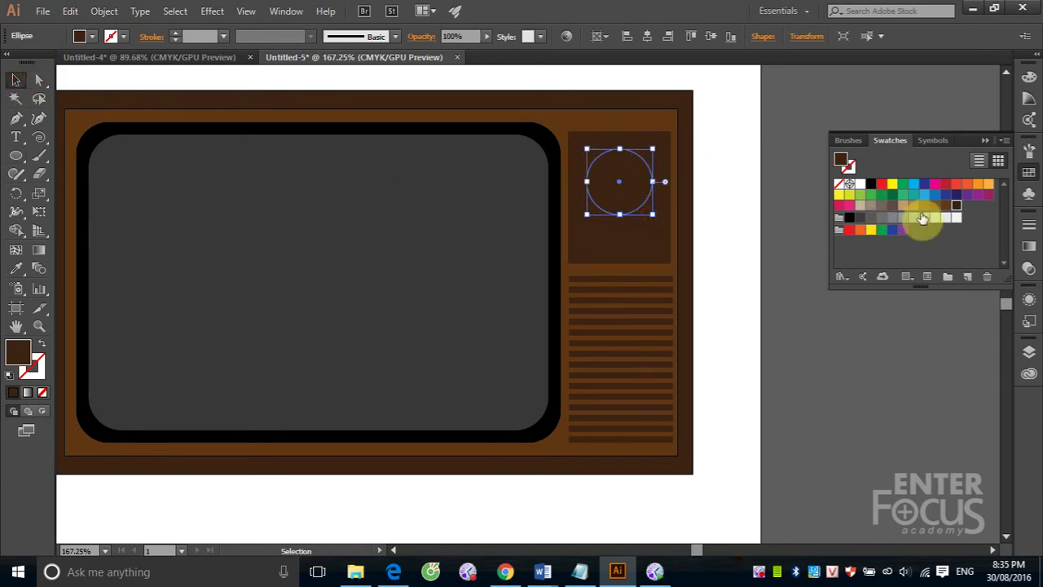
pyautogui.click(923, 218)
pyautogui.click(796, 136)
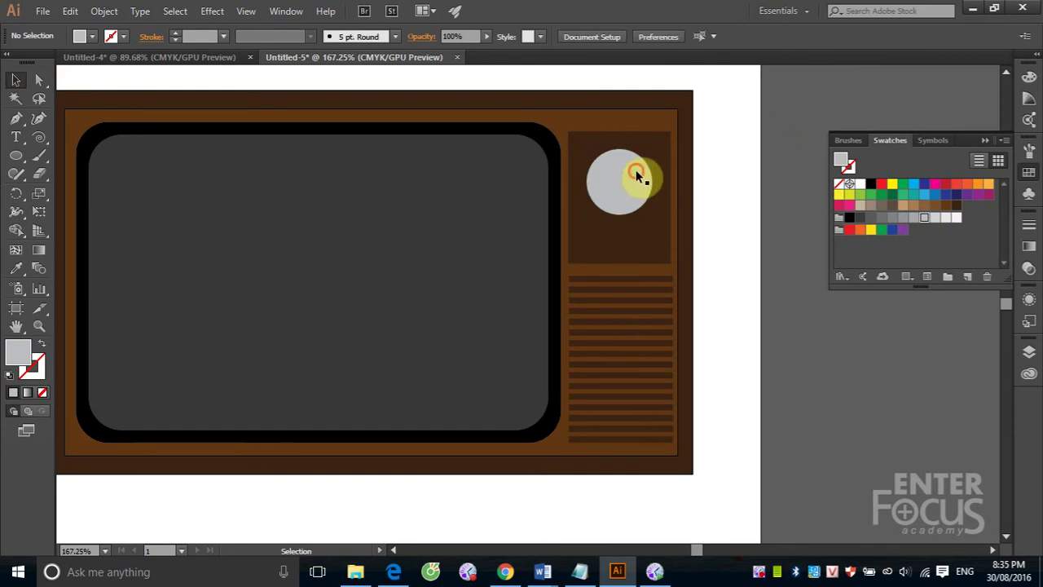
pyautogui.click(628, 175)
pyautogui.press('a')
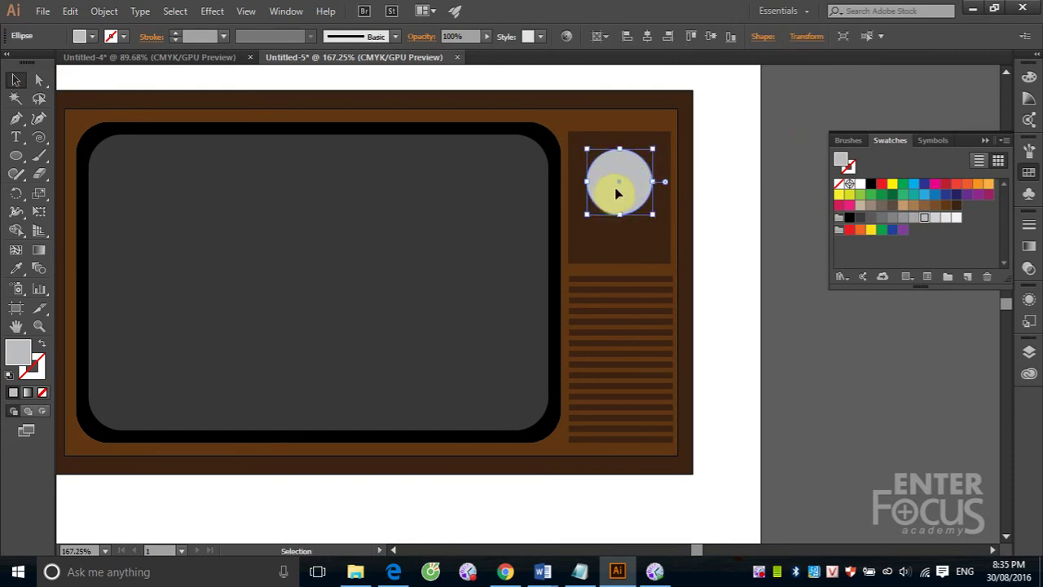
pyautogui.moveTo(654, 150); pyautogui.dragTo(649, 157)
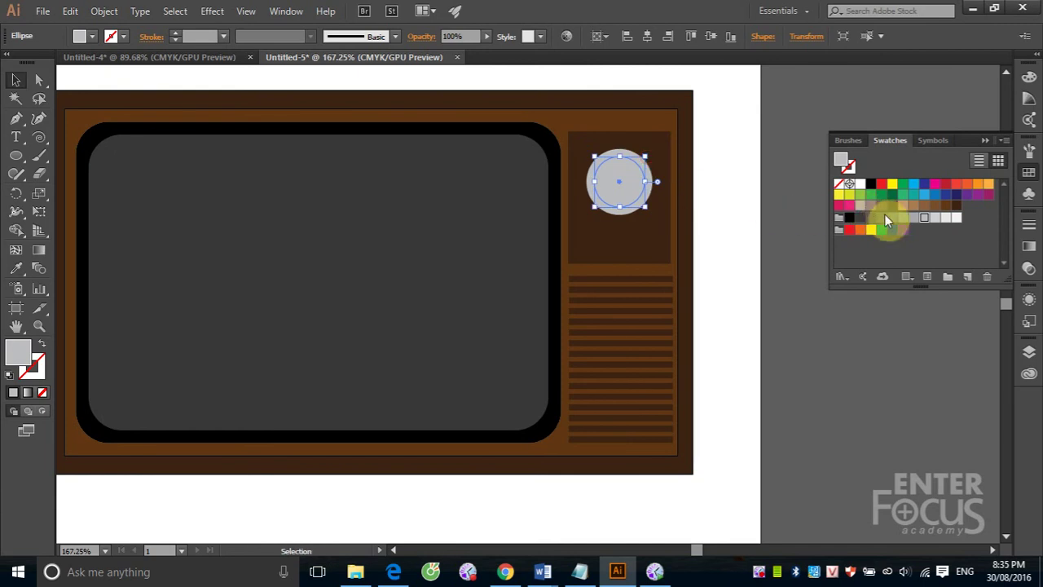
pyautogui.click(904, 218)
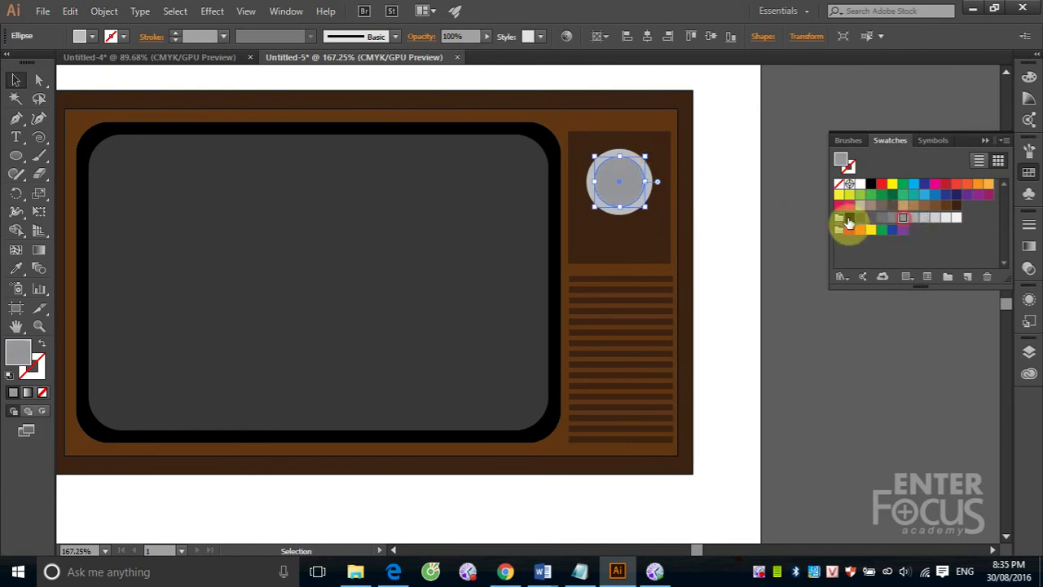
pyautogui.click(797, 154)
# Step: Add a thin bar centred on the knob and tilt it diagonally across it
pyautogui.moveTo(17, 159); pyautogui.dragTo(54, 158)
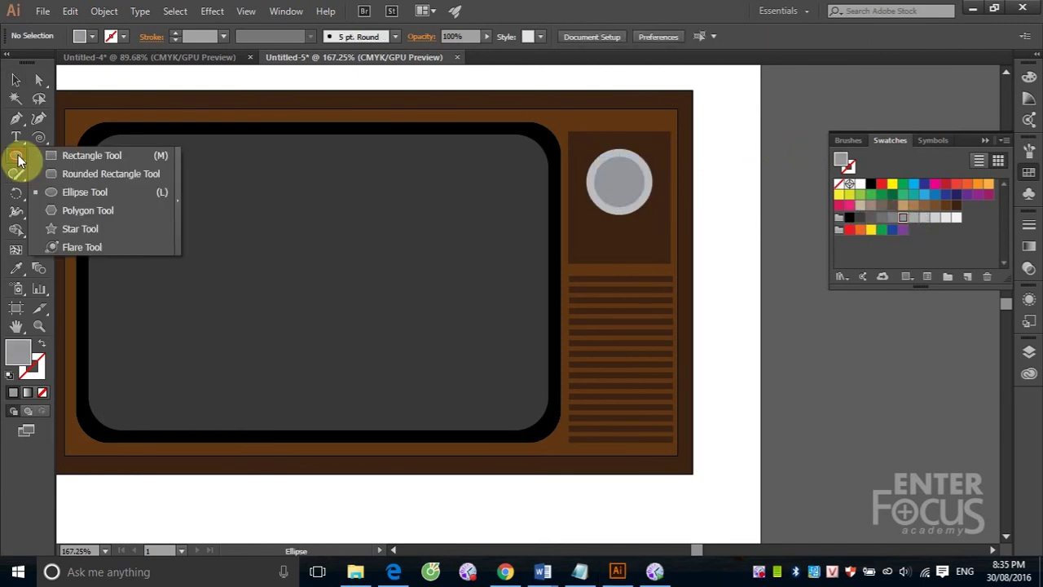
pyautogui.moveTo(610, 146); pyautogui.dragTo(623, 207)
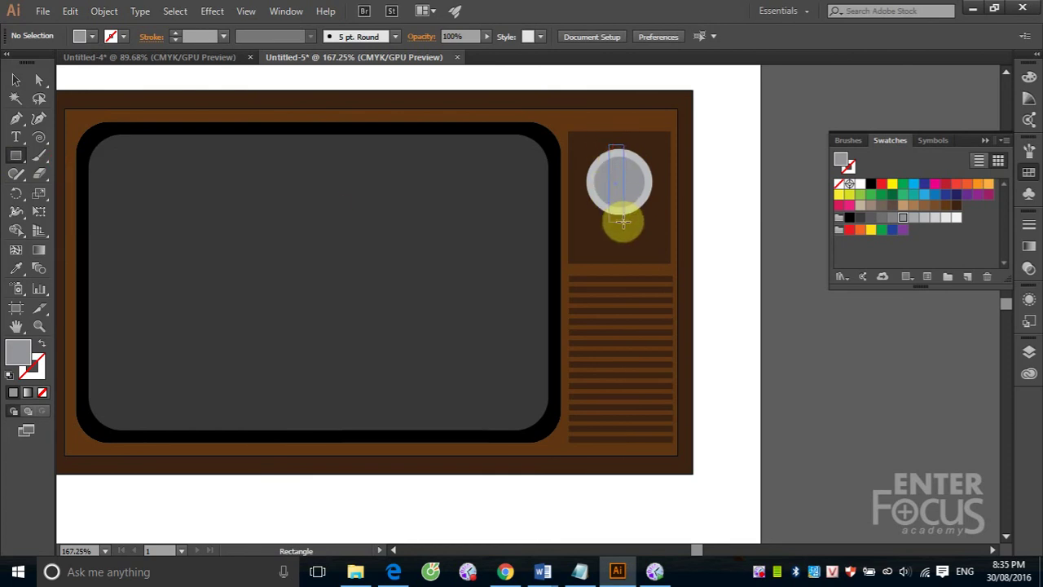
pyautogui.moveTo(620, 220); pyautogui.dragTo(620, 220)
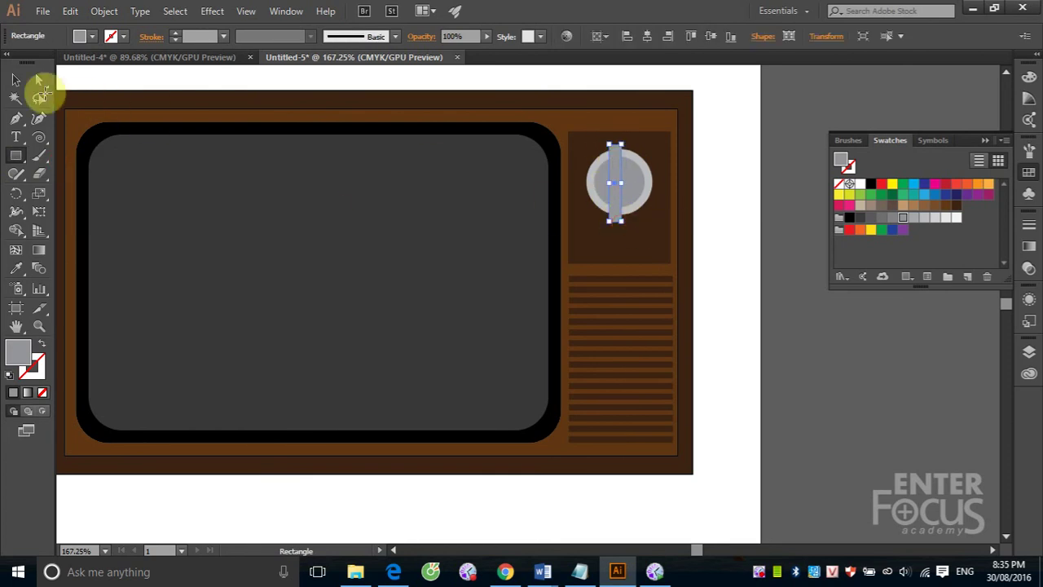
pyautogui.click(16, 79)
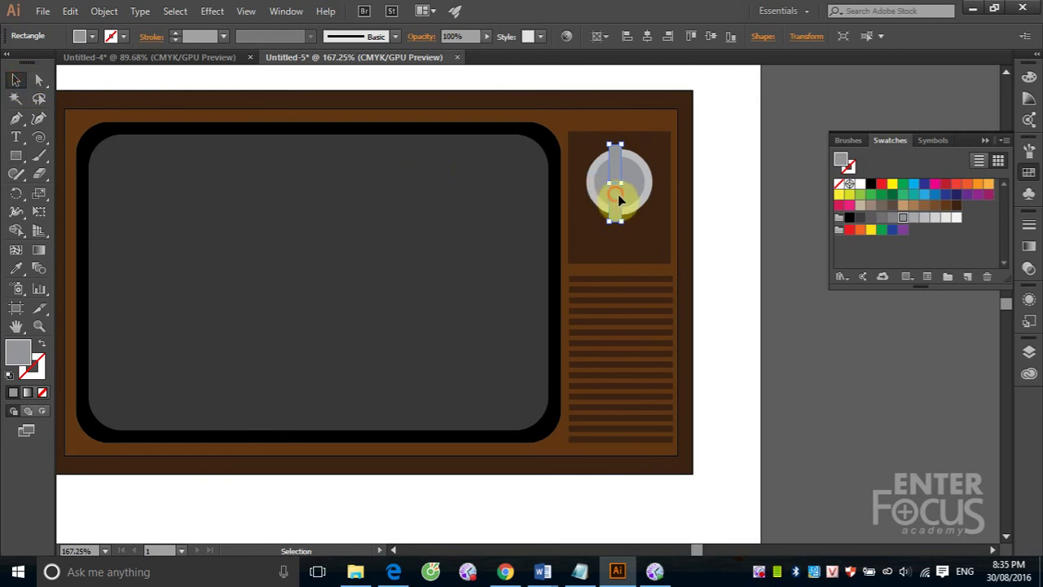
pyautogui.moveTo(620, 196); pyautogui.dragTo(618, 193)
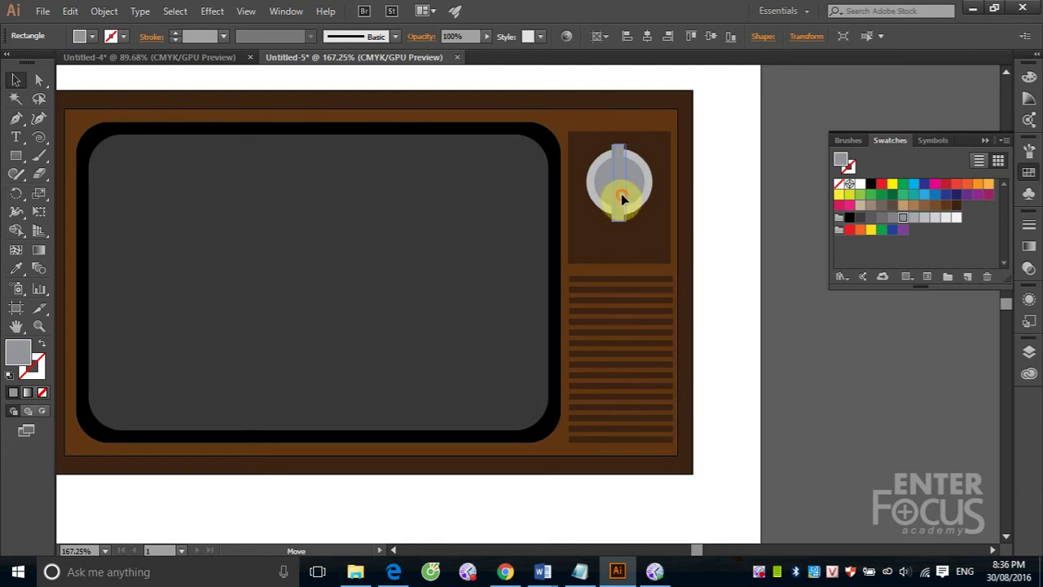
pyautogui.moveTo(622, 198); pyautogui.dragTo(649, 220)
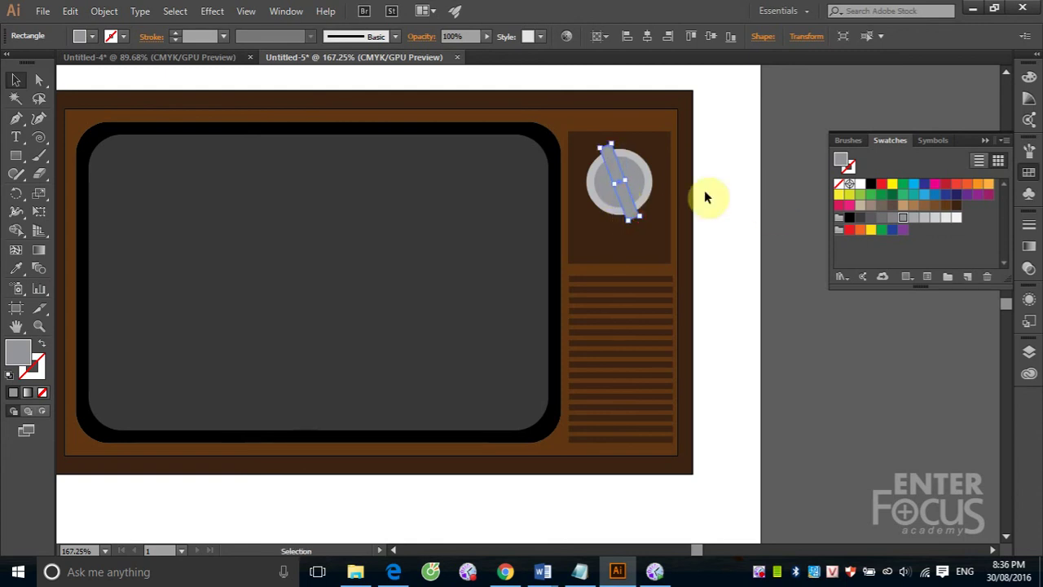
pyautogui.click(16, 155)
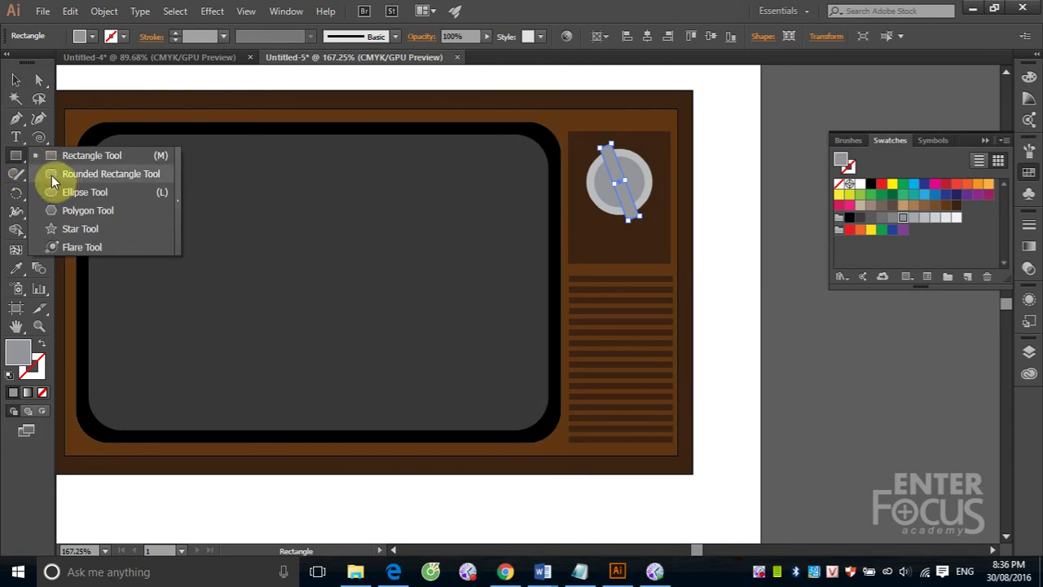
# Step: Make a small grey button below the knob with a dark grey inner circle
pyautogui.click(53, 192)
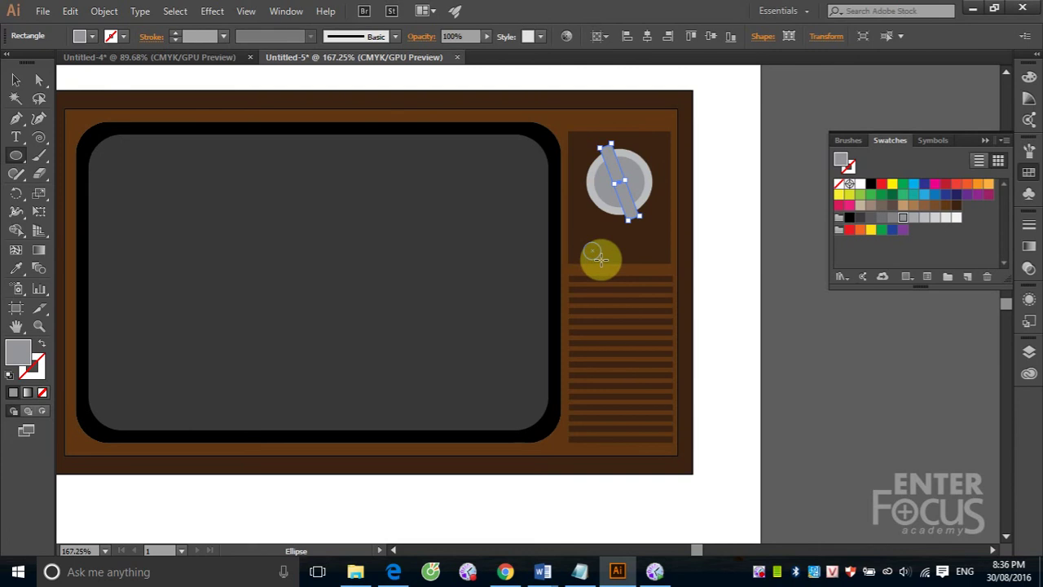
pyautogui.moveTo(600, 259); pyautogui.dragTo(602, 261)
pyautogui.click(16, 79)
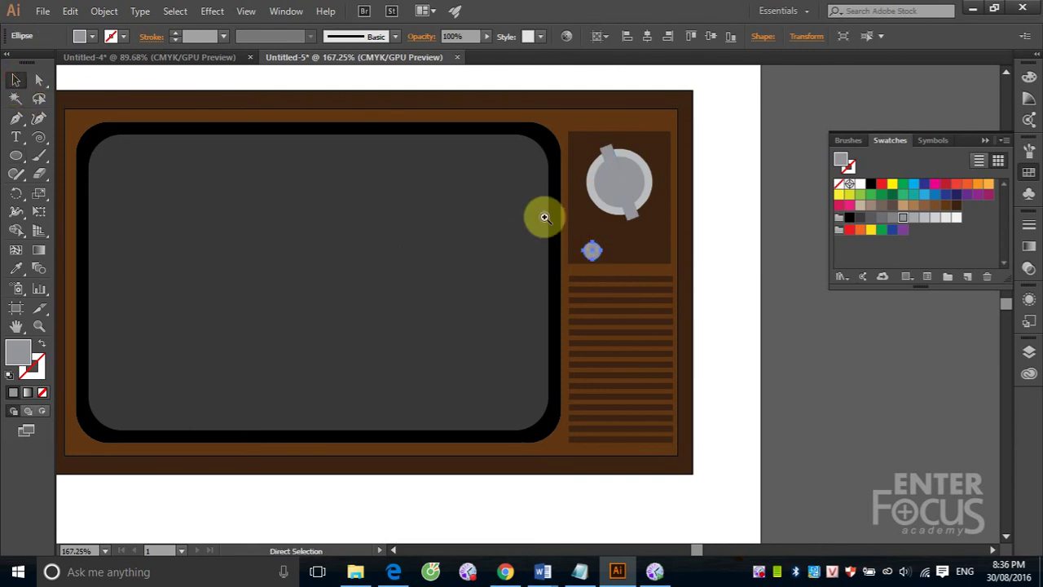
pyautogui.moveTo(545, 218); pyautogui.dragTo(570, 278)
pyautogui.moveTo(372, 233); pyautogui.dragTo(348, 231)
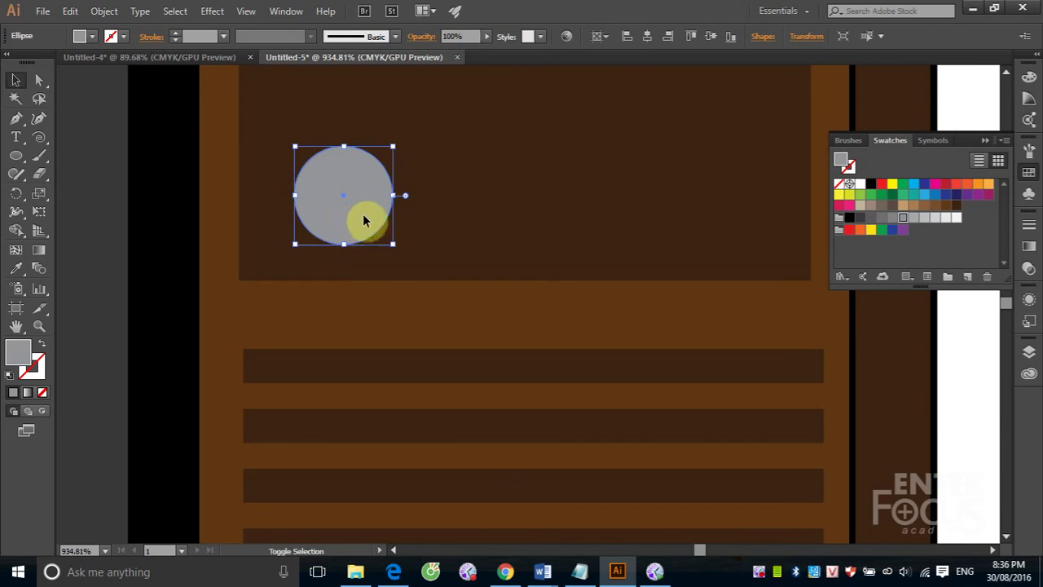
pyautogui.moveTo(393, 147); pyautogui.dragTo(392, 167)
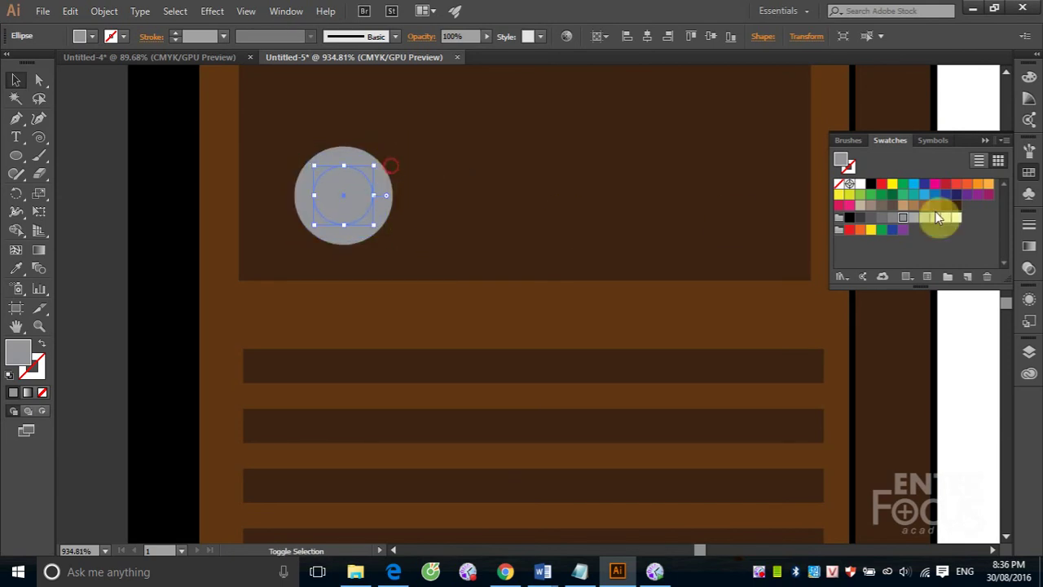
pyautogui.click(881, 216)
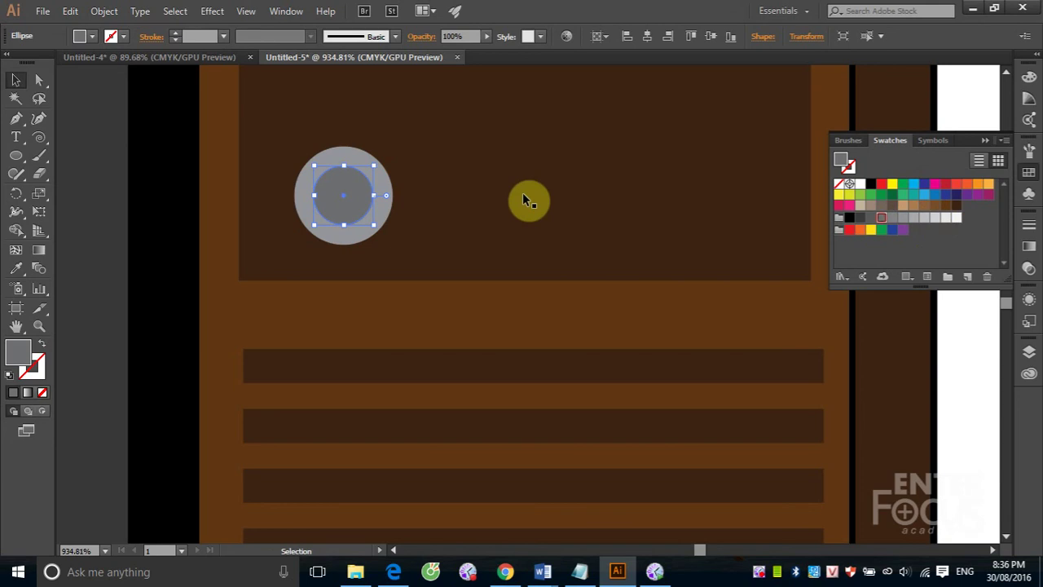
# Step: Copy the button to the right twice for a row of three buttons
pyautogui.keyDown('shift'); pyautogui.click(330, 159); pyautogui.keyUp('shift')
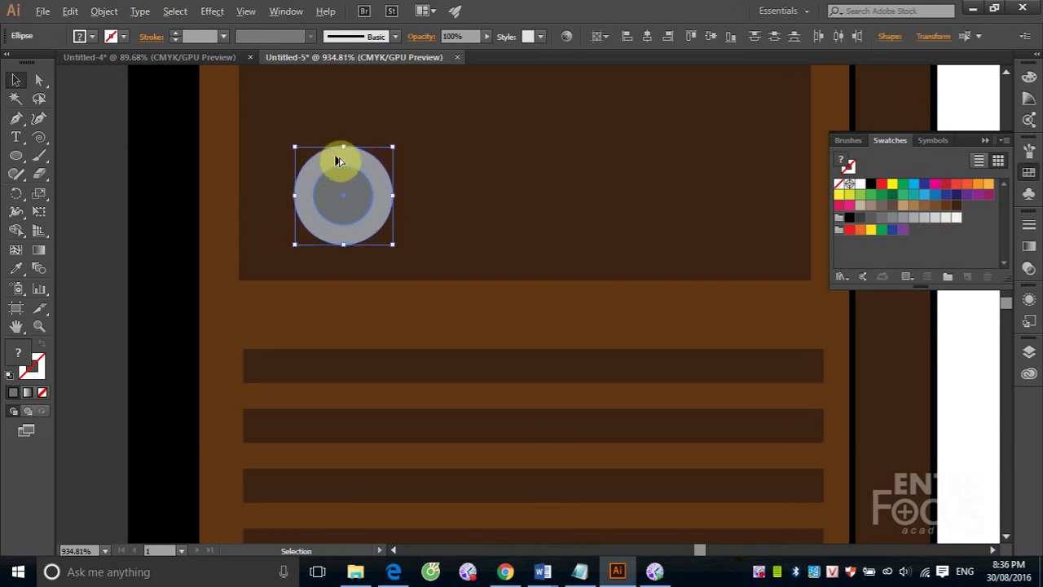
pyautogui.moveTo(339, 161); pyautogui.dragTo(505, 163)
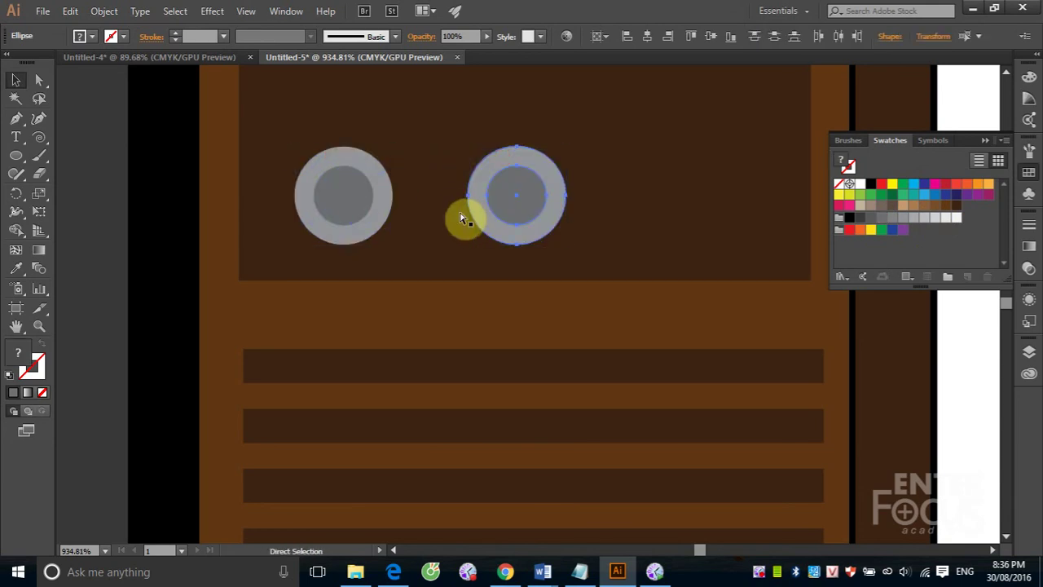
pyautogui.hotkey('ctrl', 'd')
pyautogui.scroll(-1, 582, 245)
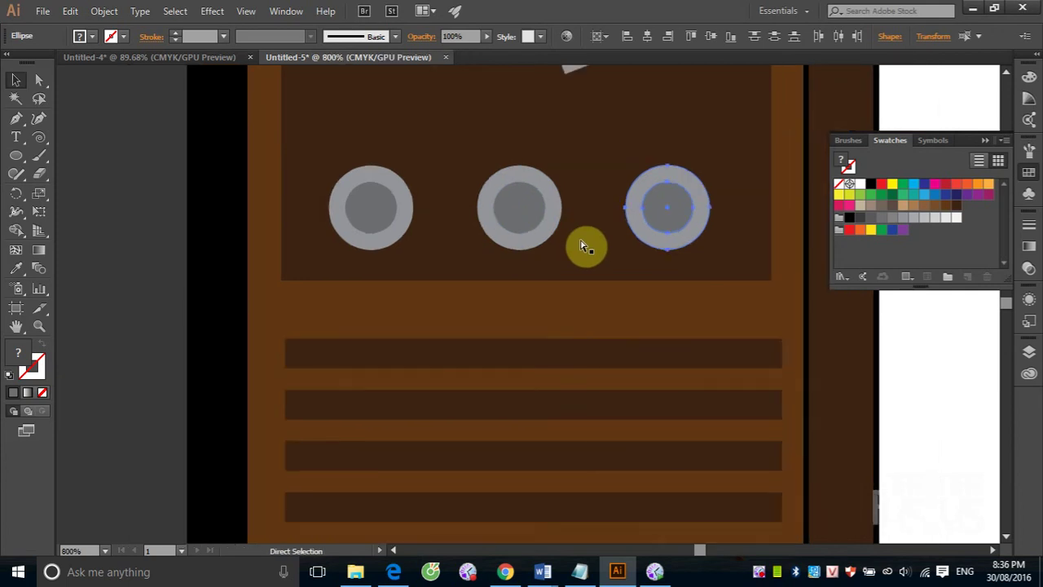
pyautogui.scroll(-2, 582, 245)
pyautogui.scroll(-2, 586, 244)
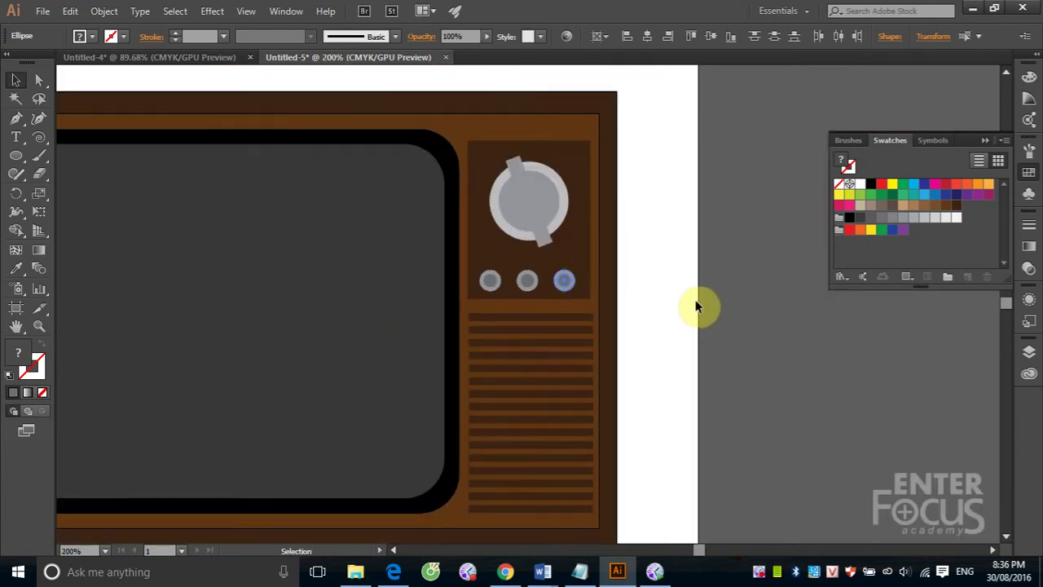
pyautogui.scroll(-2, 697, 306)
pyautogui.click(593, 326)
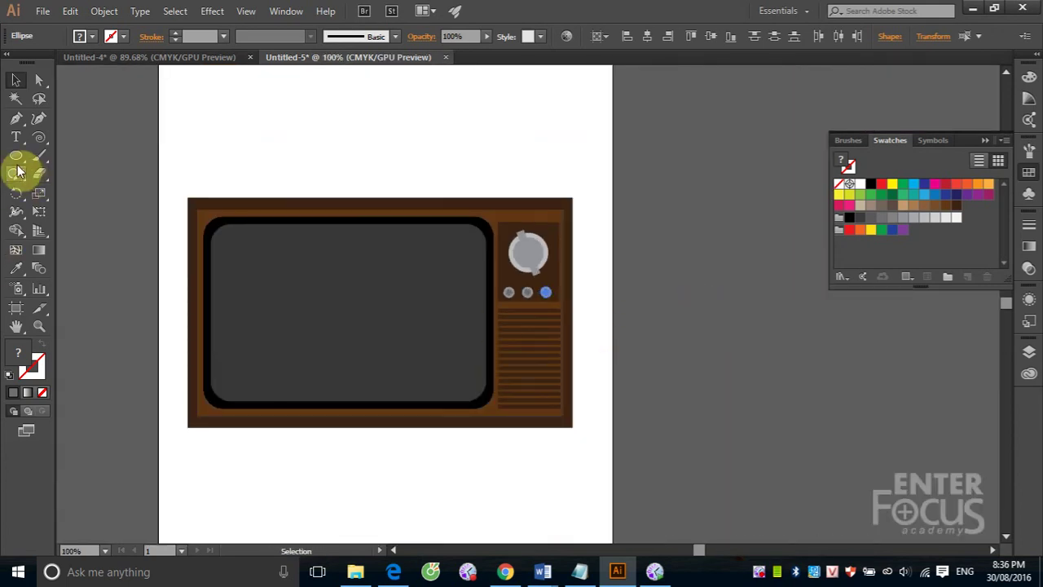
pyautogui.moveTo(16, 155); pyautogui.dragTo(55, 159)
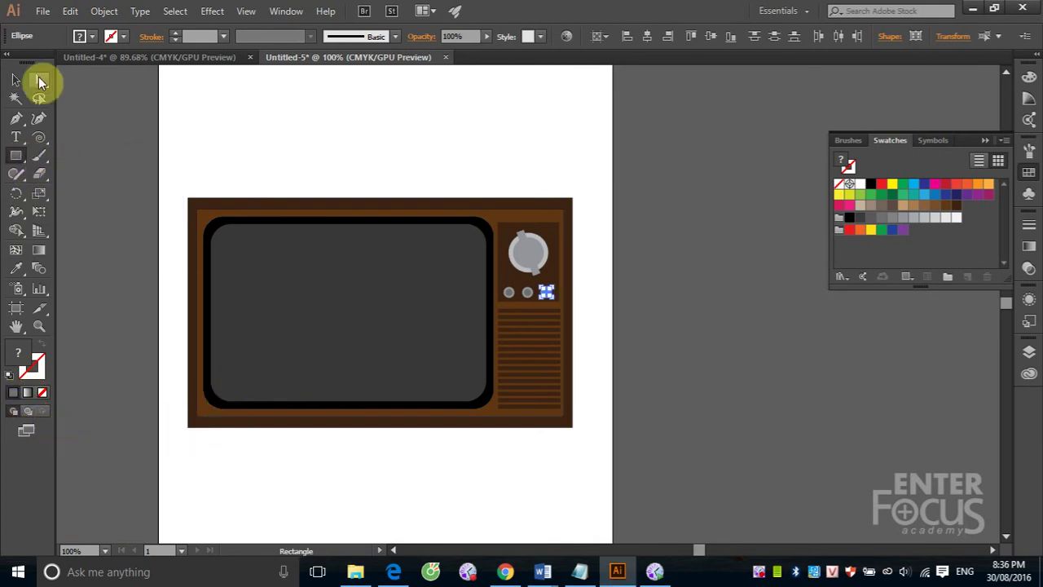
pyautogui.click(16, 79)
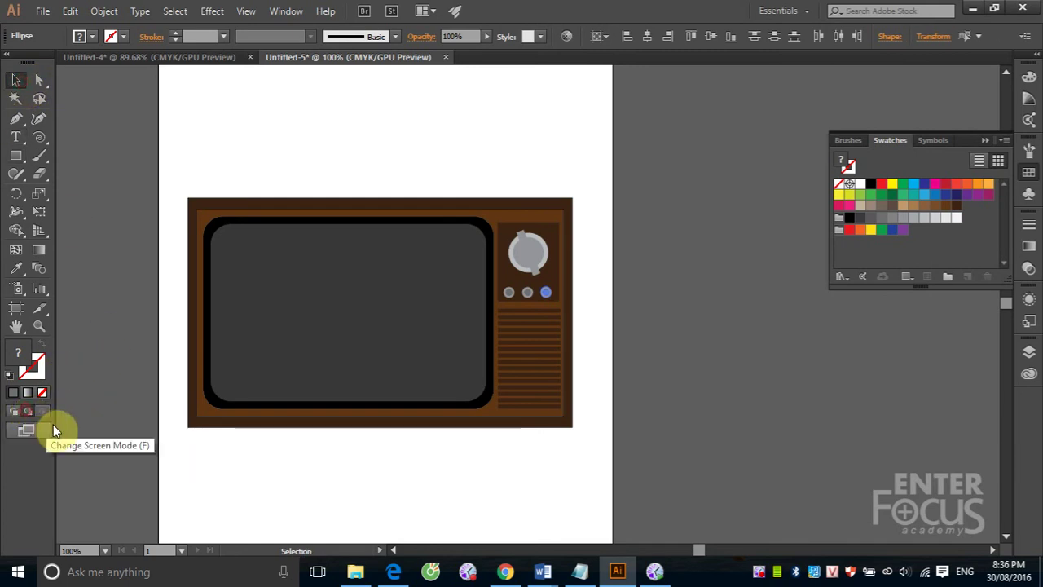
# Step: Draw a thin, flat dark-brown base strip along the TV cabinet's bottom edge
pyautogui.click(297, 427)
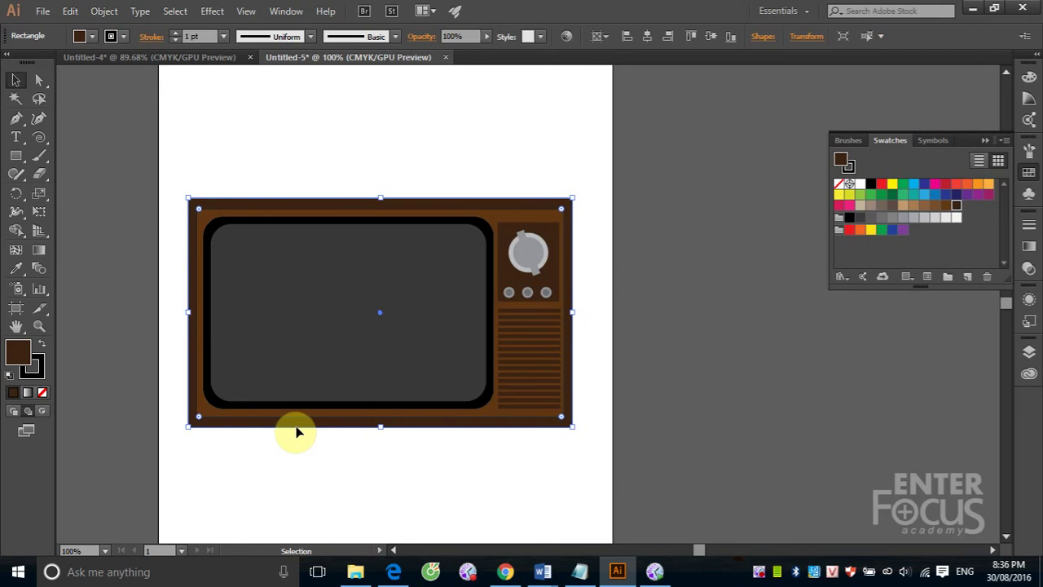
pyautogui.click(16, 155)
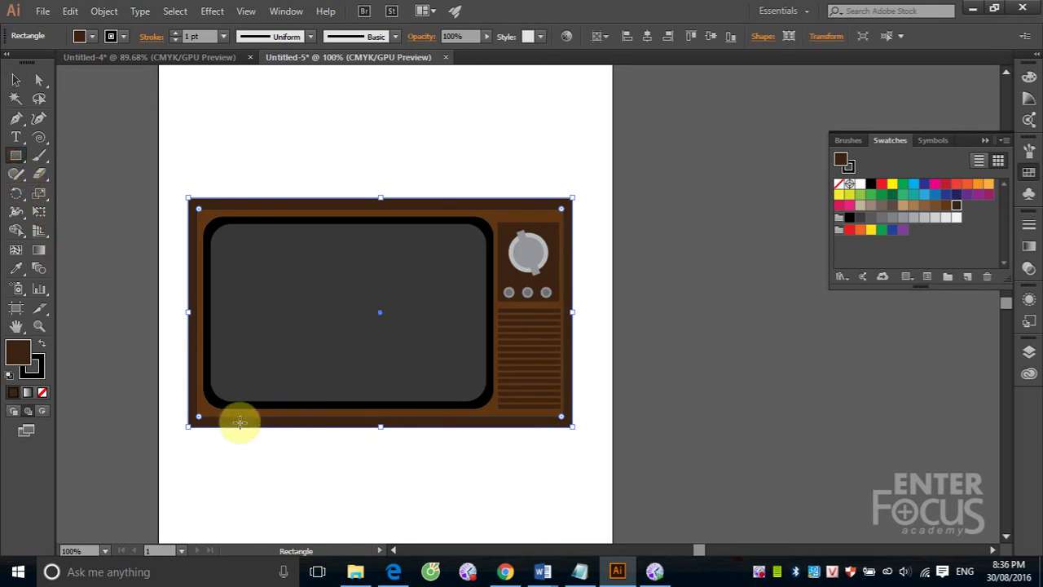
pyautogui.moveTo(218, 422); pyautogui.dragTo(553, 436)
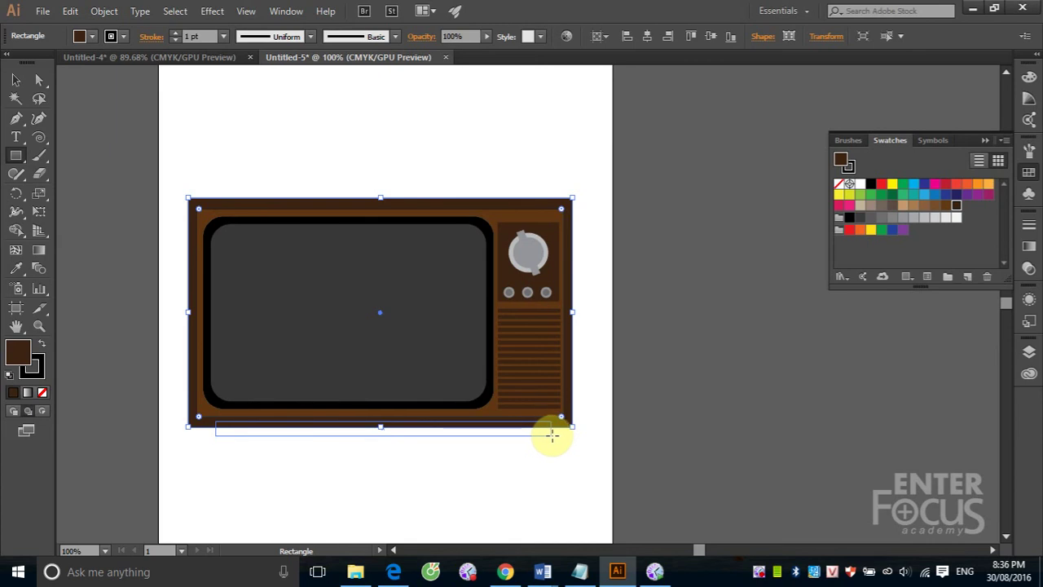
pyautogui.moveTo(552, 436); pyautogui.dragTo(551, 434)
pyautogui.click(15, 79)
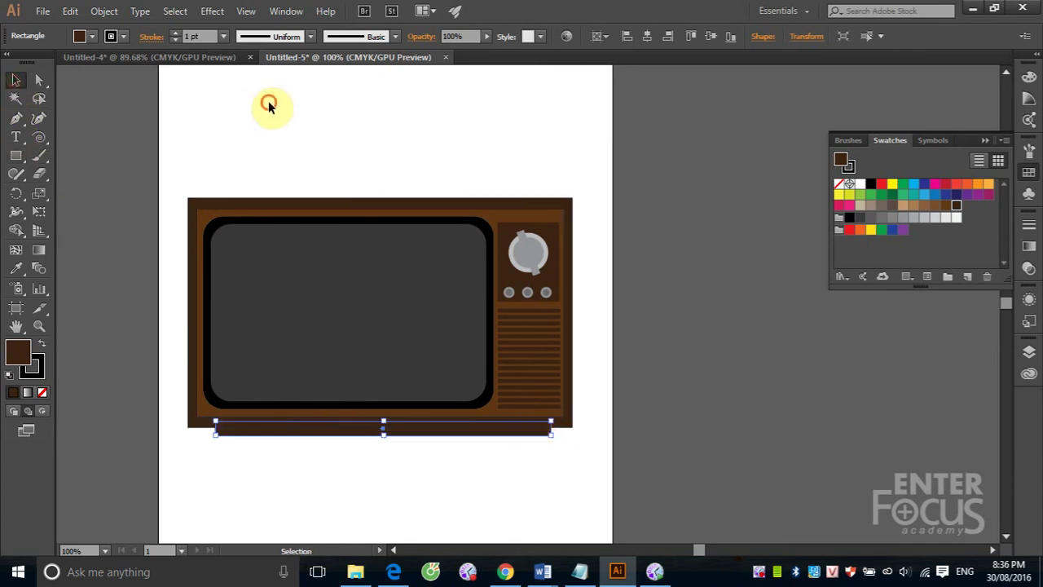
pyautogui.click(268, 102)
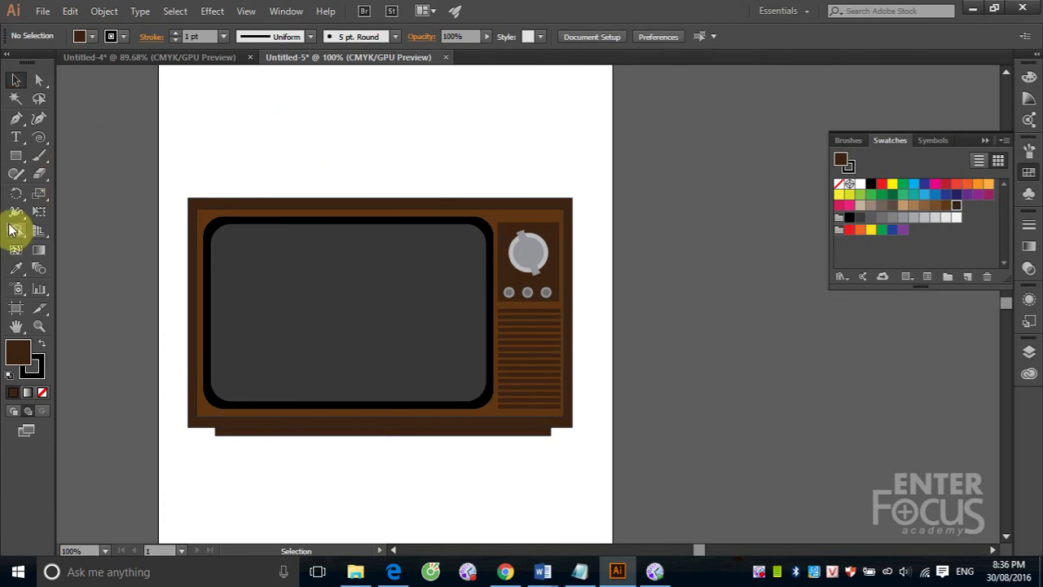
# Step: Place a lens flare on the TV screen with its rings trailing down the screen
pyautogui.click(17, 155)
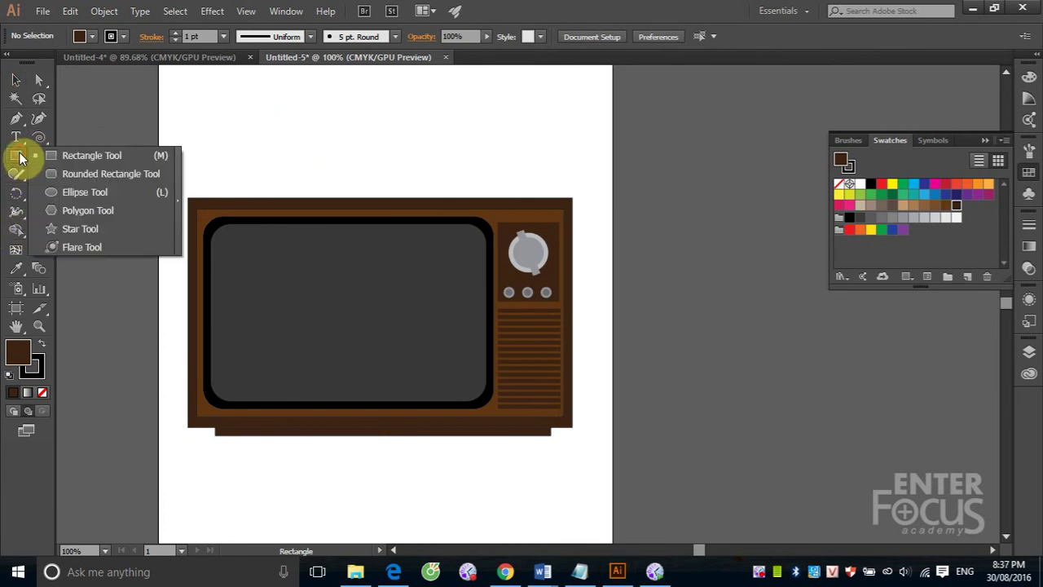
pyautogui.click(81, 247)
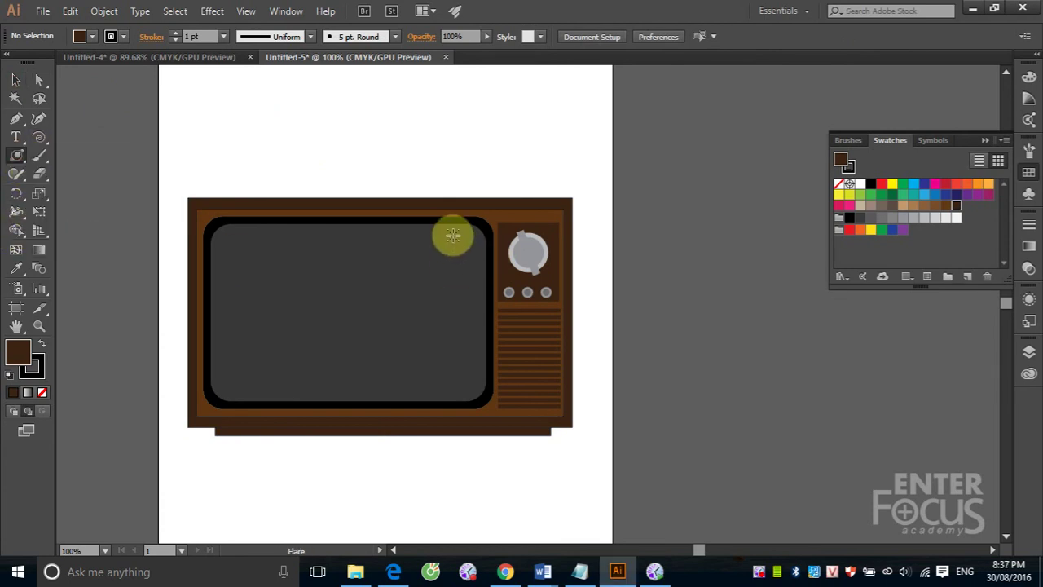
pyautogui.moveTo(453, 234)
pyautogui.mouseDown()
pyautogui.moveTo(471, 236)
pyautogui.moveTo(457, 234)
pyautogui.moveTo(399, 277)
pyautogui.moveTo(437, 248)
pyautogui.mouseUp()
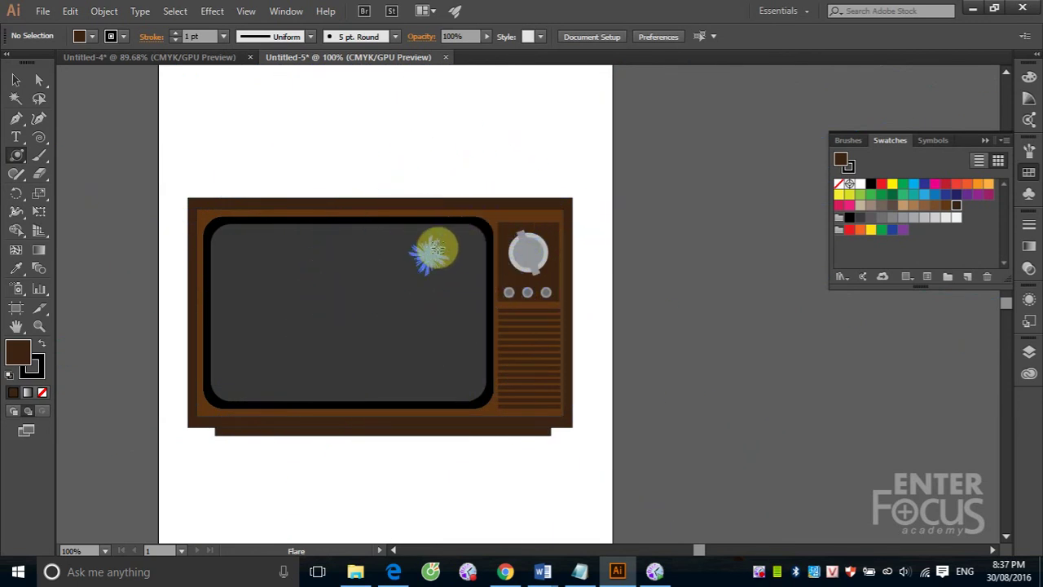
pyautogui.moveTo(297, 364)
pyautogui.mouseDown()
pyautogui.moveTo(306, 346)
pyautogui.moveTo(387, 315)
pyautogui.mouseUp()
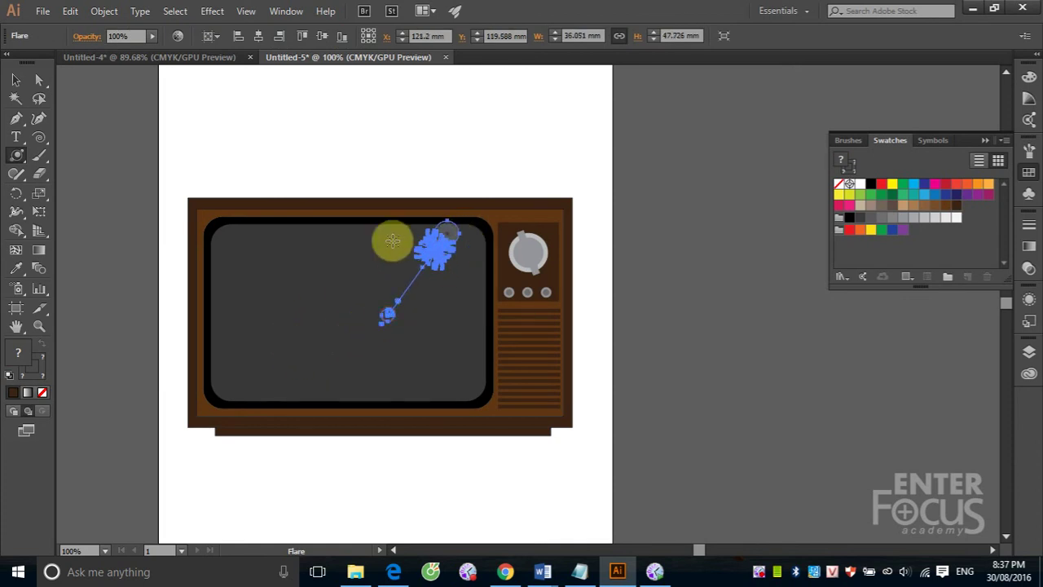
pyautogui.click(15, 79)
pyautogui.moveTo(457, 248)
pyautogui.mouseDown()
pyautogui.moveTo(435, 270)
pyautogui.moveTo(443, 280)
pyautogui.mouseUp()
pyautogui.click(479, 156)
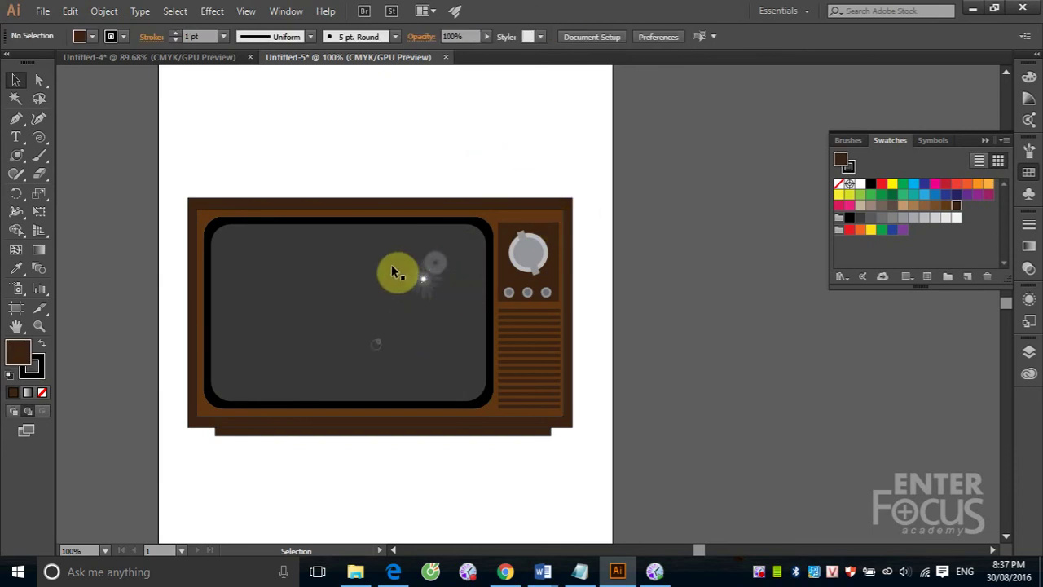
# Step: Enlarge the flare and nudge it right on the screen's upper area, then zoom out
pyautogui.moveTo(177, 191); pyautogui.dragTo(581, 447)
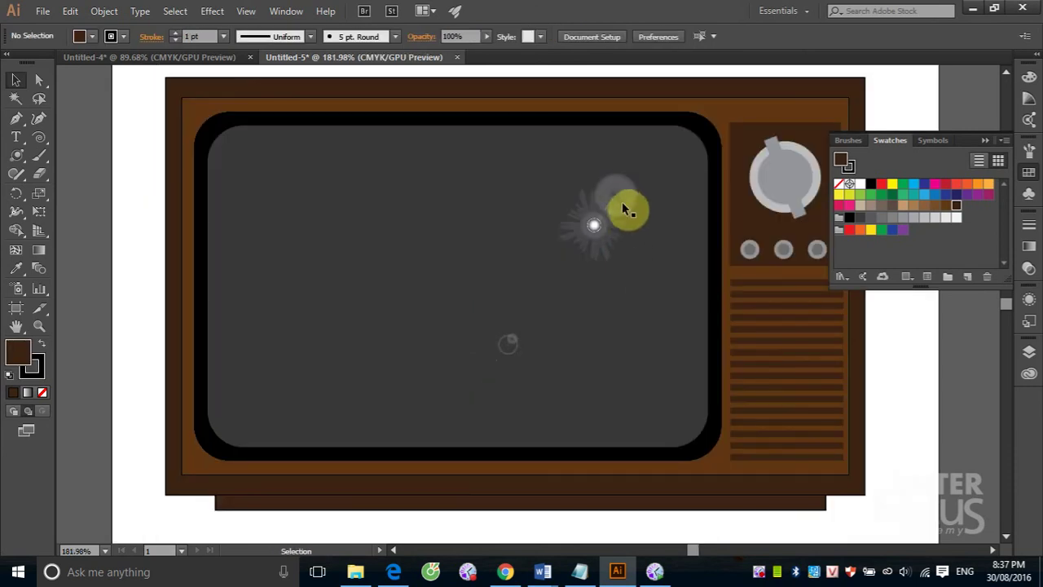
pyautogui.click(622, 208)
pyautogui.moveTo(495, 176); pyautogui.dragTo(370, 133)
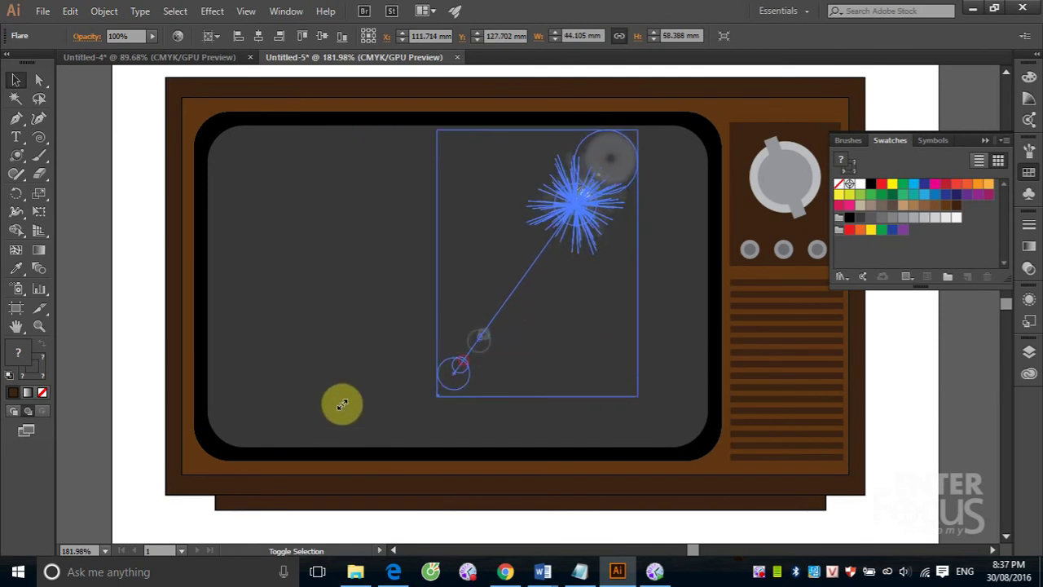
pyautogui.moveTo(464, 361); pyautogui.dragTo(298, 426)
pyautogui.click(39, 79)
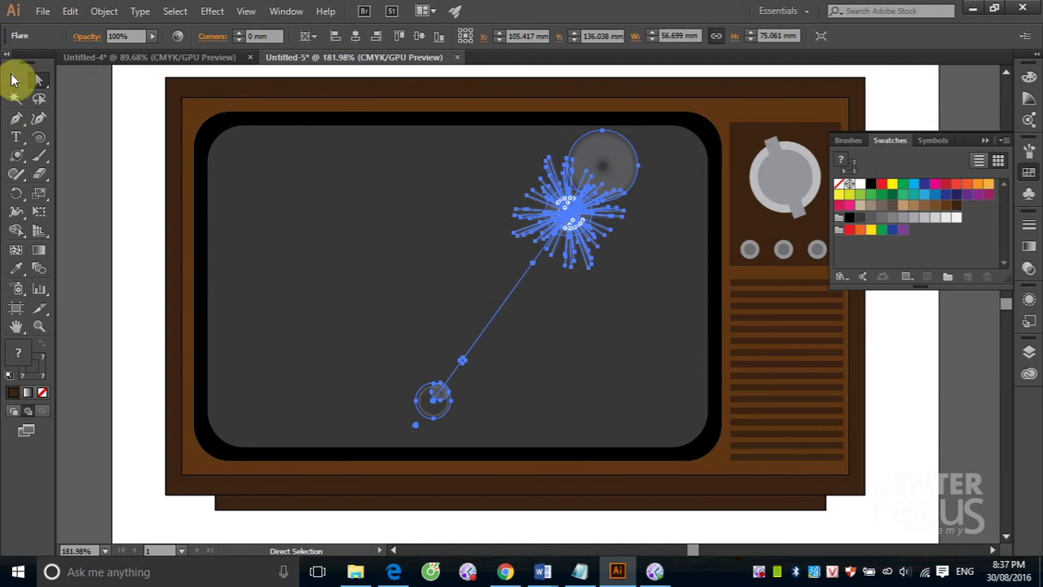
pyautogui.click(16, 79)
pyautogui.moveTo(611, 173)
pyautogui.mouseDown()
pyautogui.moveTo(623, 185)
pyautogui.moveTo(639, 181)
pyautogui.mouseUp()
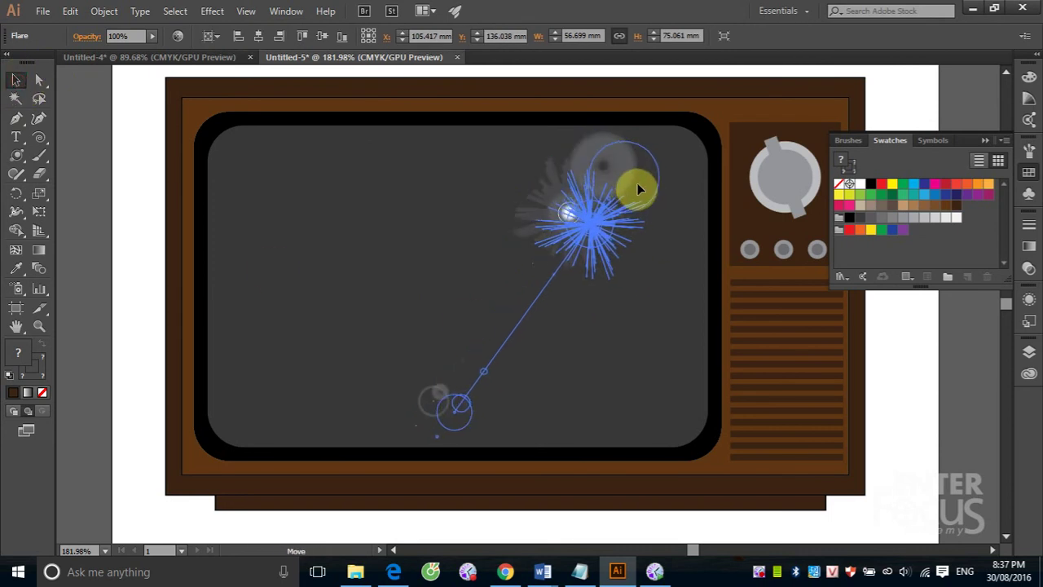
pyautogui.click(791, 205)
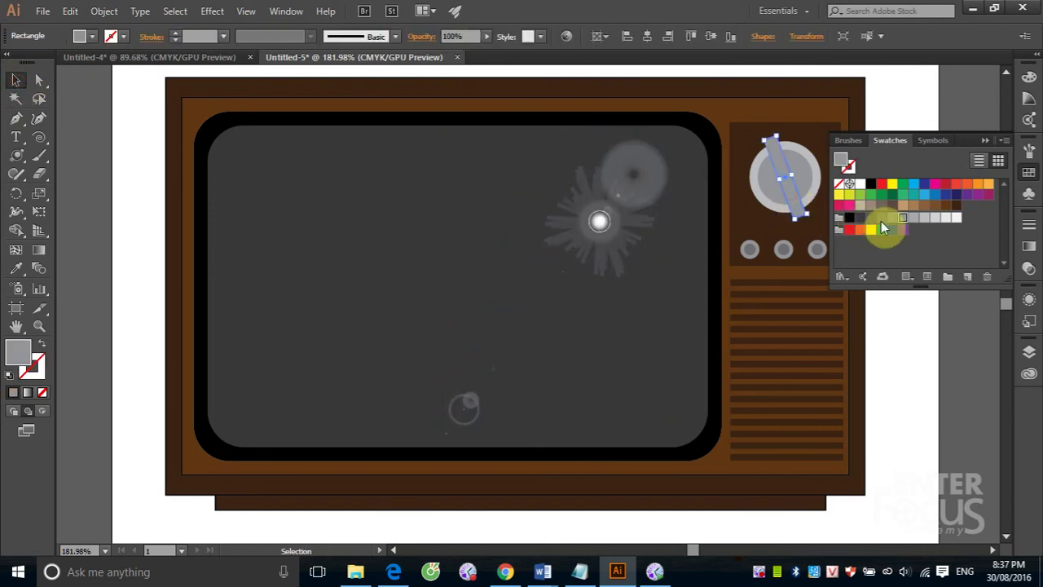
pyautogui.click(121, 123)
pyautogui.hotkey('ctrl', '-')
pyautogui.hotkey('ctrl', '-')
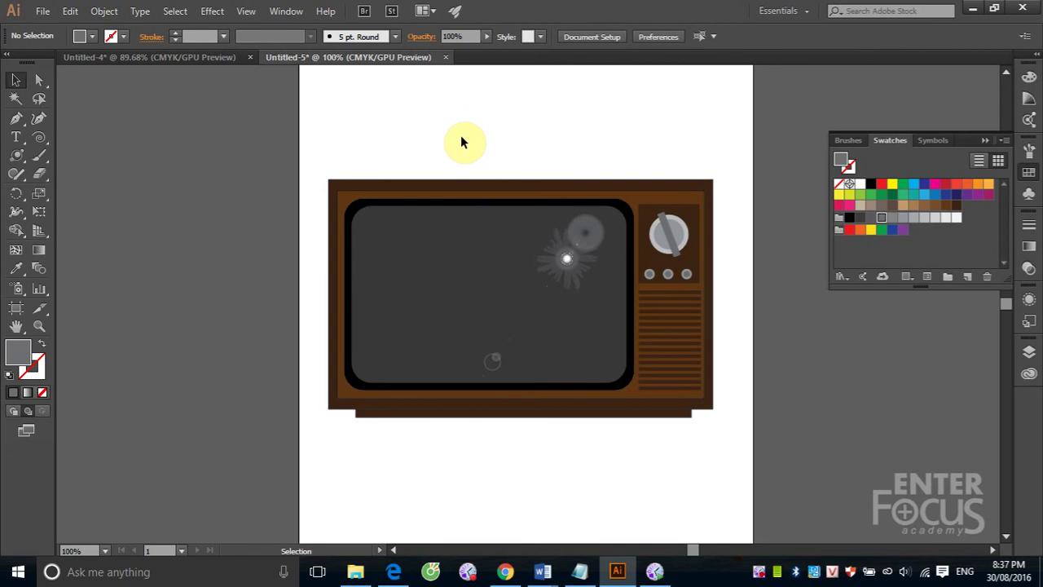
# Step: Draw a dark brown ellipse over the TV top and send it behind the cabinet
pyautogui.hotkey('ctrl', '-')
pyautogui.hotkey('ctrl', '-')
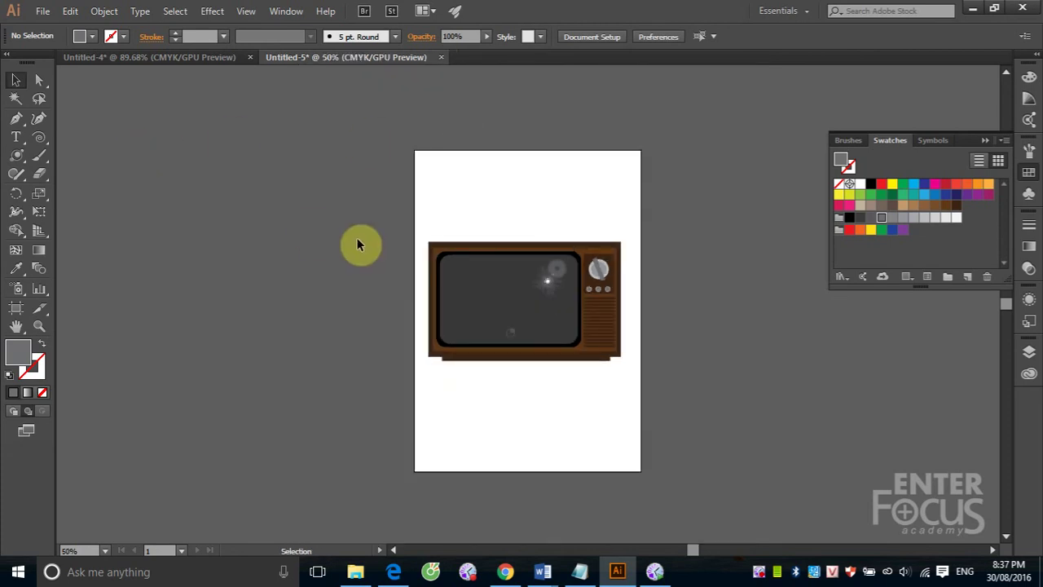
pyautogui.scroll(3, 508, 298)
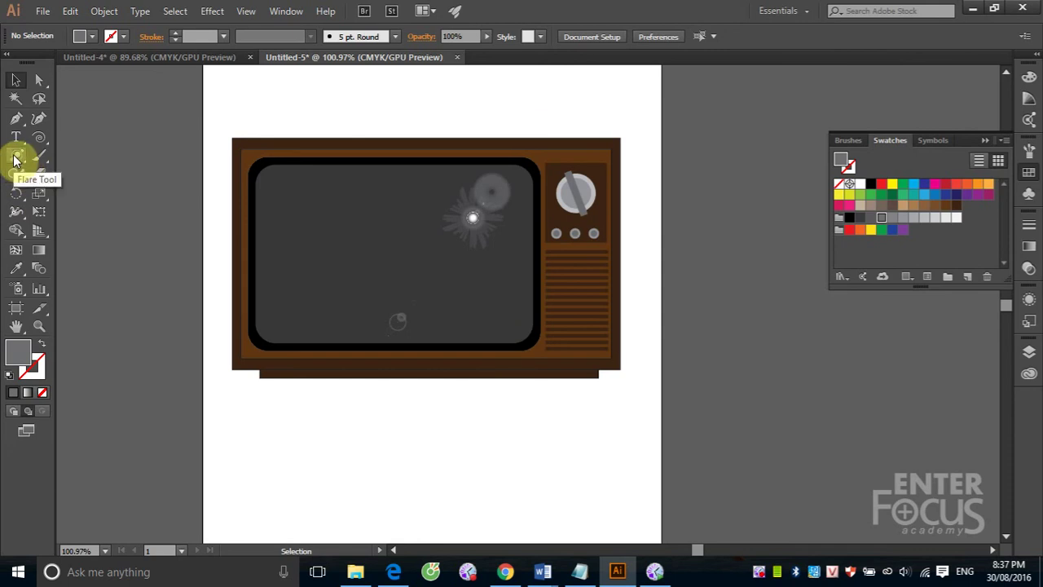
pyautogui.moveTo(15, 160); pyautogui.dragTo(49, 192)
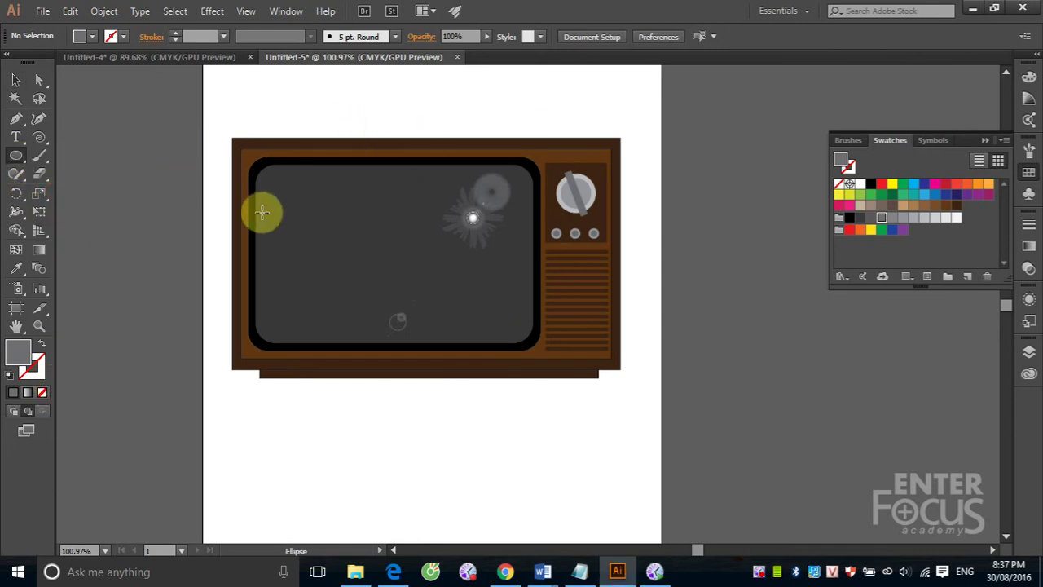
pyautogui.click(956, 204)
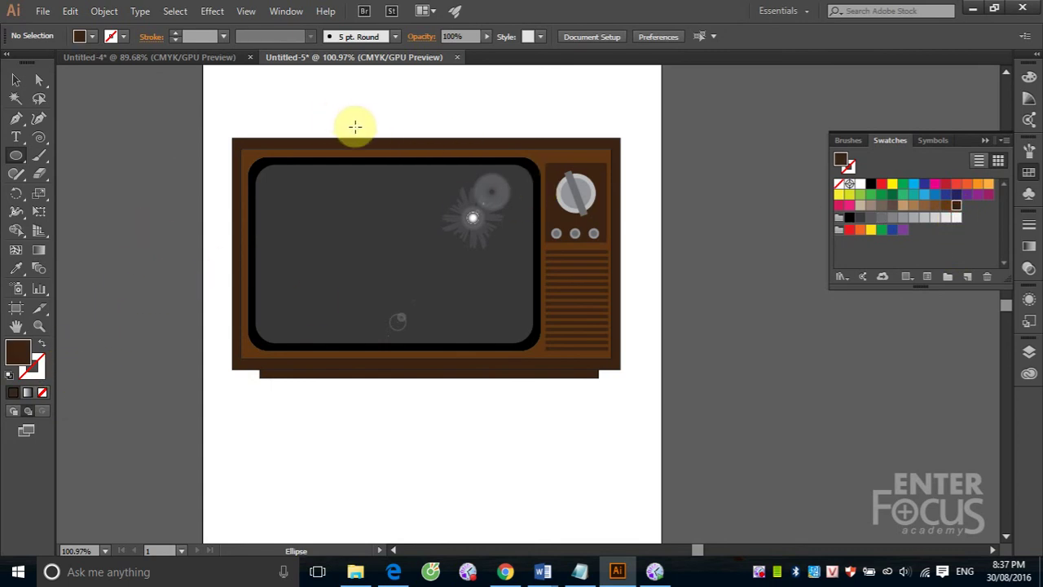
pyautogui.moveTo(359, 123); pyautogui.dragTo(501, 190)
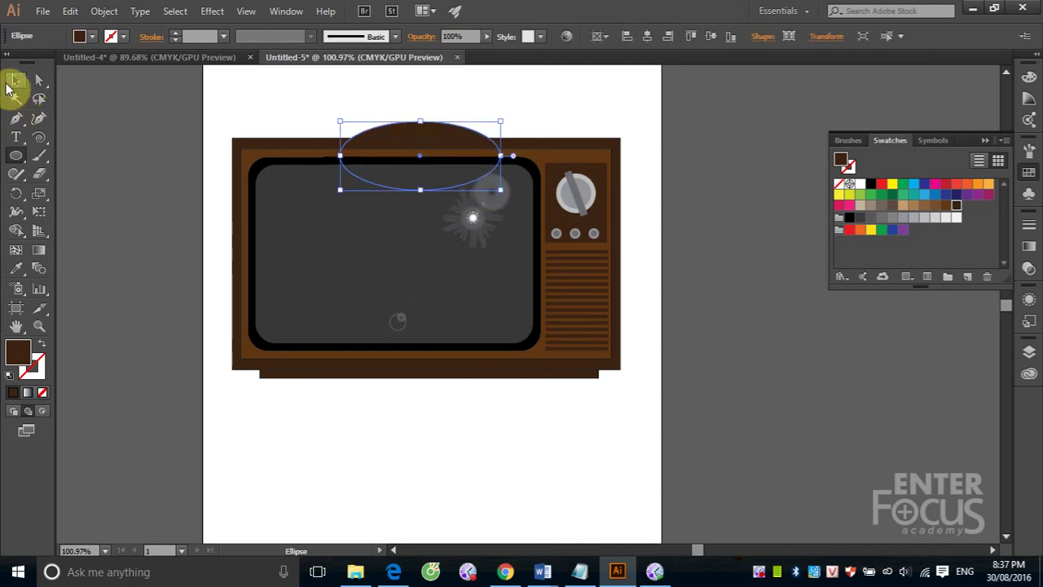
pyautogui.click(15, 79)
pyautogui.hotkey('ctrl', 'shift', '[')
pyautogui.click(549, 117)
pyautogui.moveTo(549, 117)
pyautogui.mouseDown()
pyautogui.moveTo(487, 288)
pyautogui.moveTo(474, 215)
pyautogui.mouseUp()
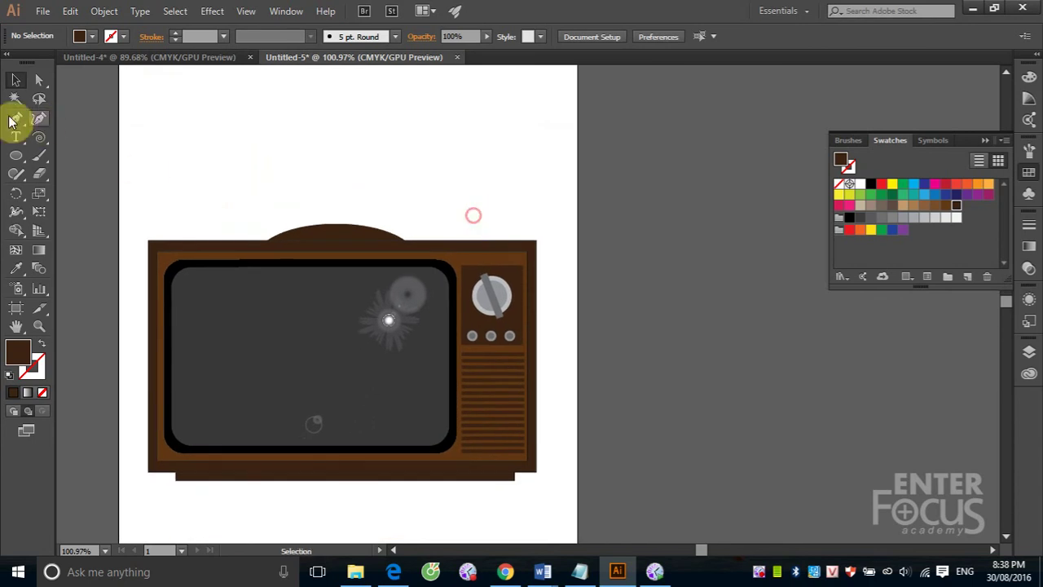
# Step: Draw a tall thin rectangle above the dome with light grey fill and dark grey stroke
pyautogui.click(20, 157)
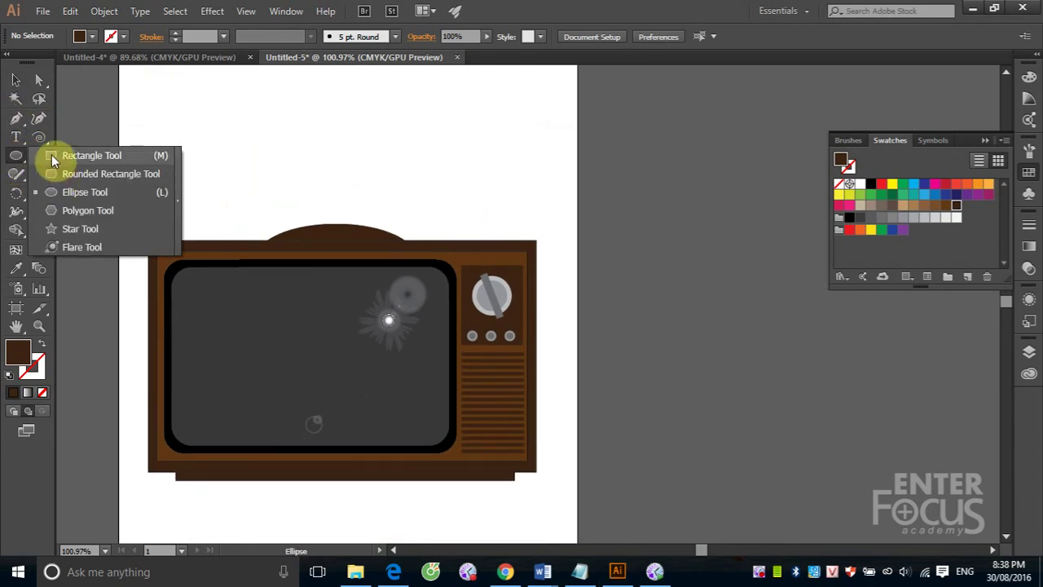
pyautogui.click(52, 154)
pyautogui.hotkey('ctrl', '-')
pyautogui.hotkey('ctrl', '-')
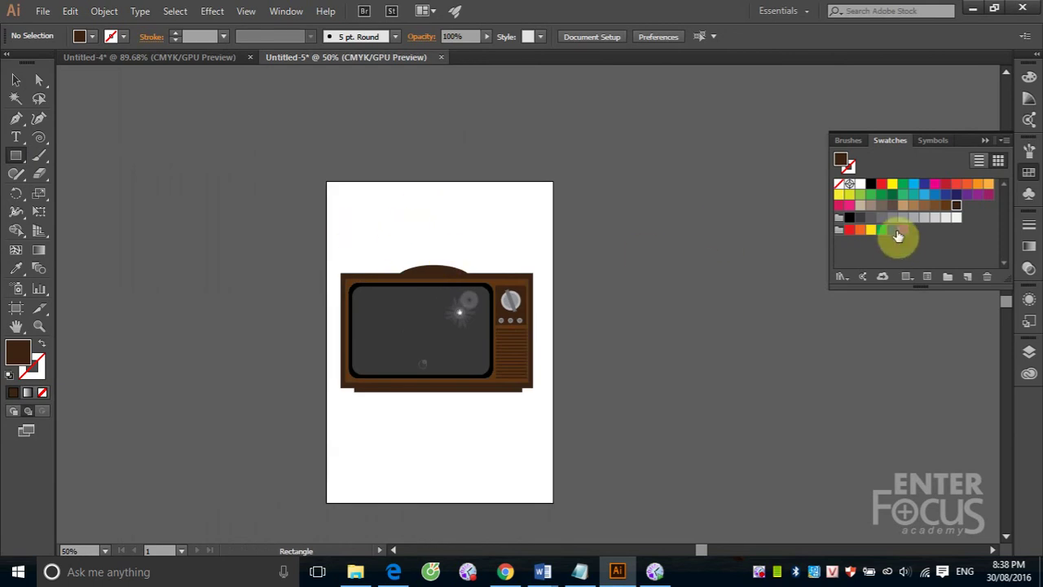
pyautogui.click(924, 219)
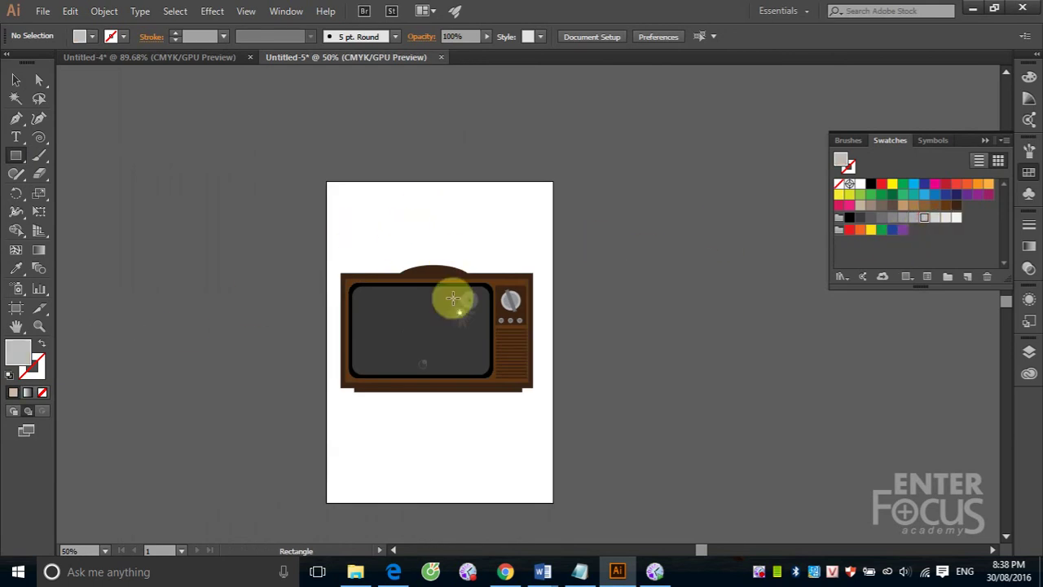
pyautogui.click(39, 363)
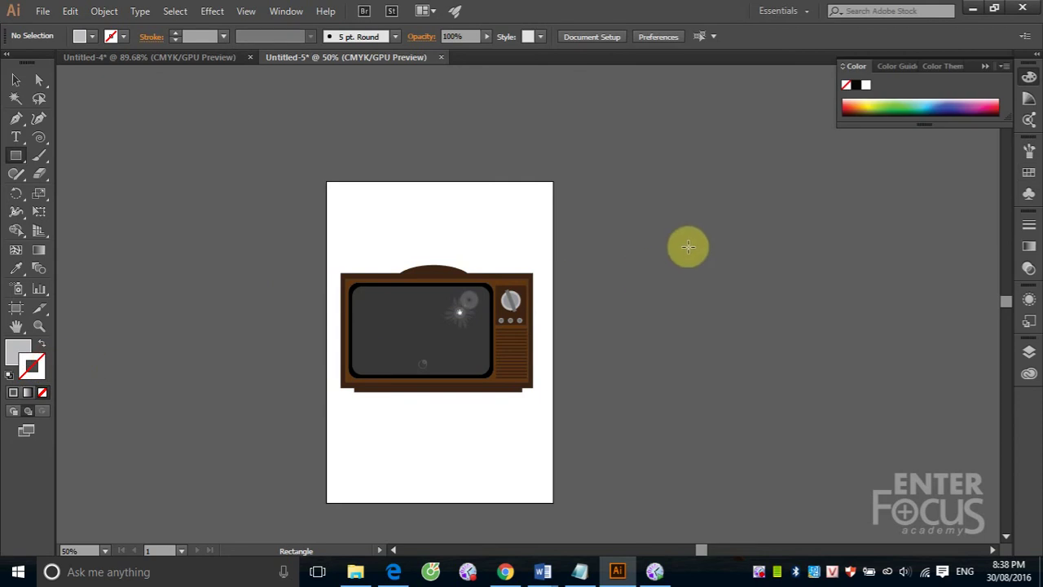
pyautogui.click(1028, 172)
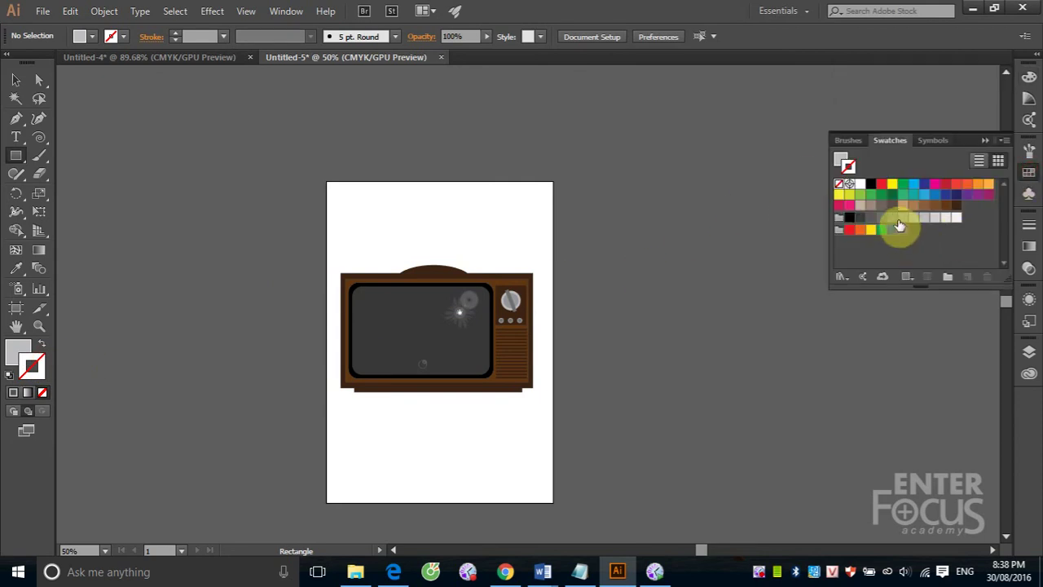
pyautogui.click(892, 216)
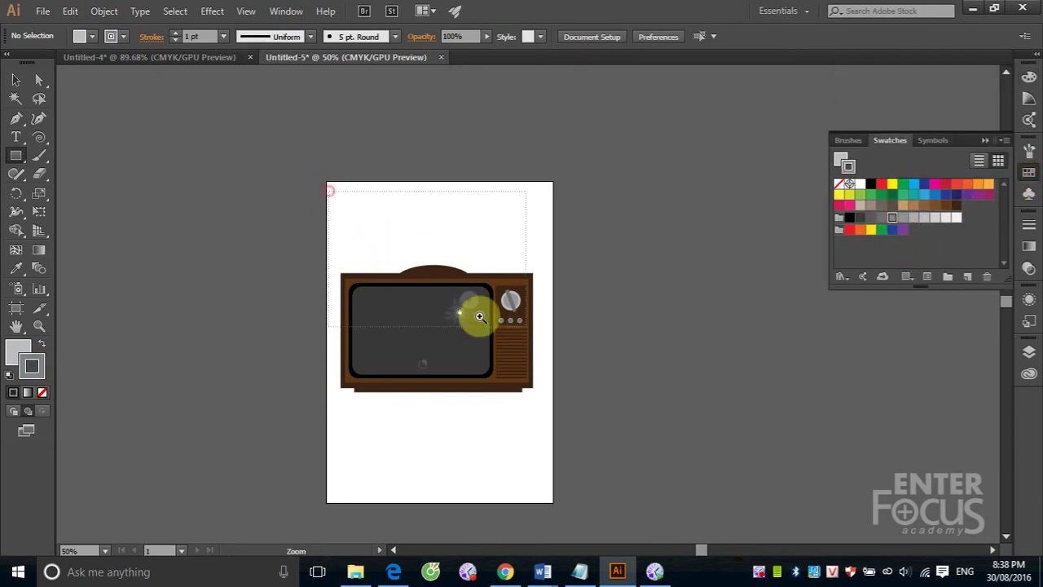
pyautogui.moveTo(323, 193); pyautogui.dragTo(478, 315)
pyautogui.moveTo(487, 139)
pyautogui.mouseDown()
pyautogui.moveTo(507, 314)
pyautogui.moveTo(489, 348)
pyautogui.mouseUp()
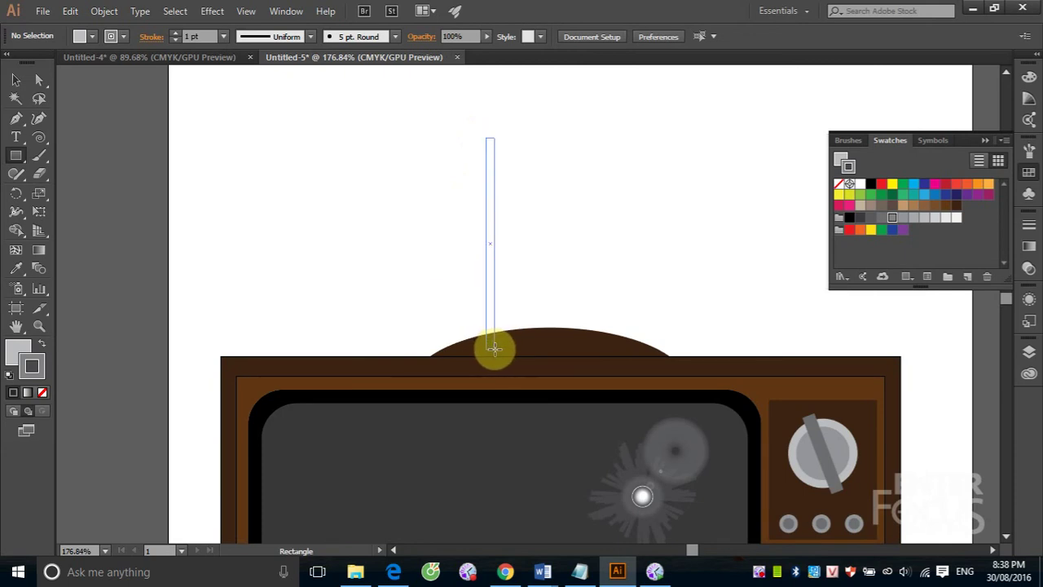
pyautogui.moveTo(488, 349); pyautogui.dragTo(492, 349)
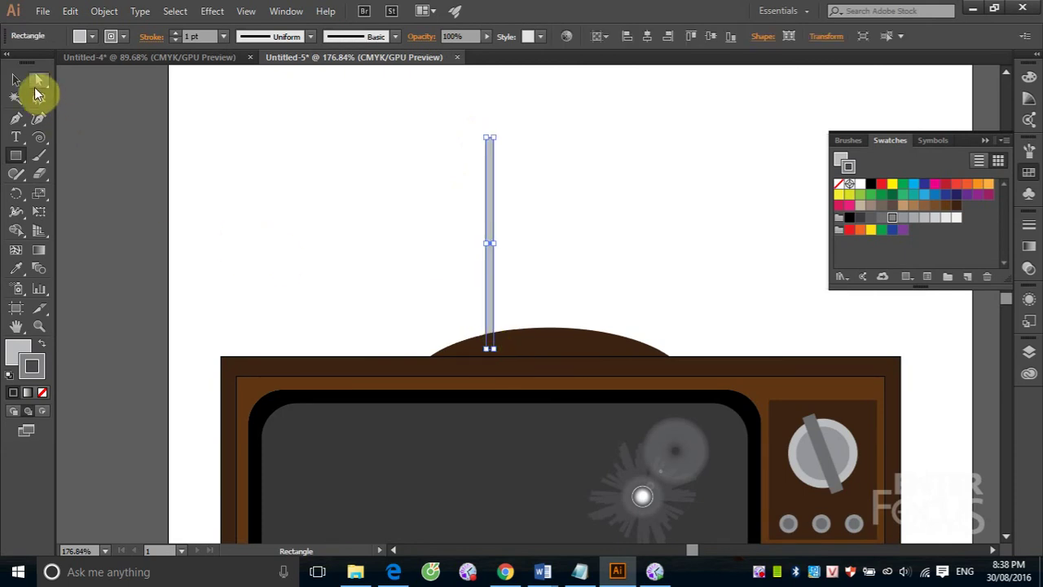
pyautogui.click(15, 79)
pyautogui.click(473, 232)
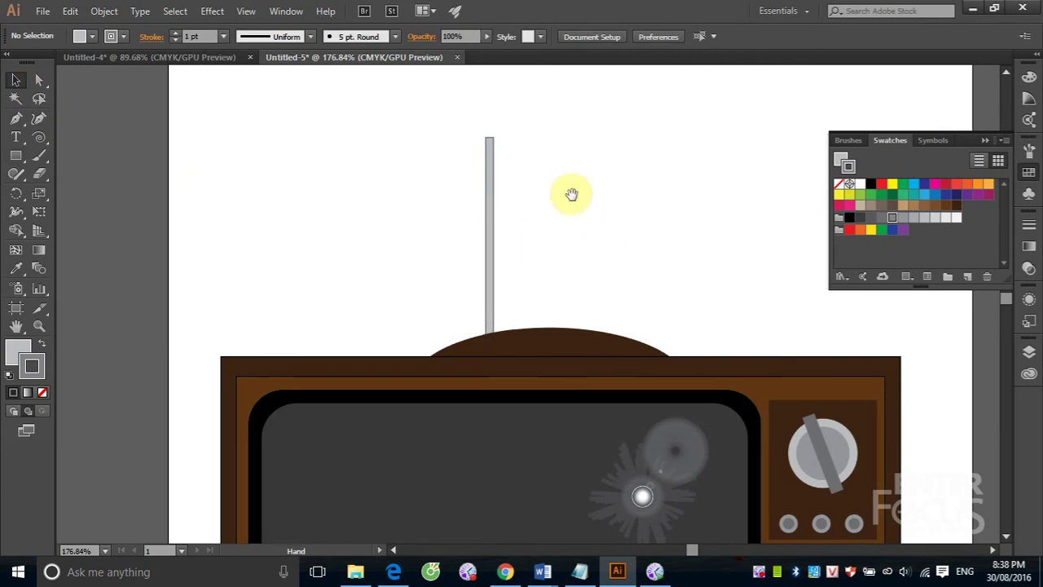
# Step: Copy the grey rod straight upward and resize the copied rectangle
pyautogui.scroll(2, 562, 229)
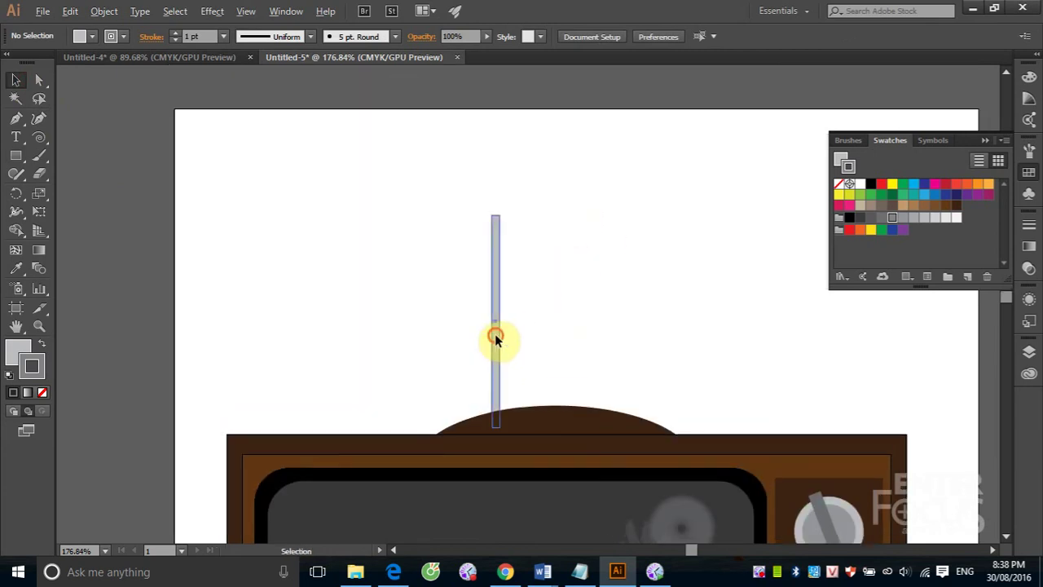
pyautogui.moveTo(495, 333); pyautogui.dragTo(497, 196)
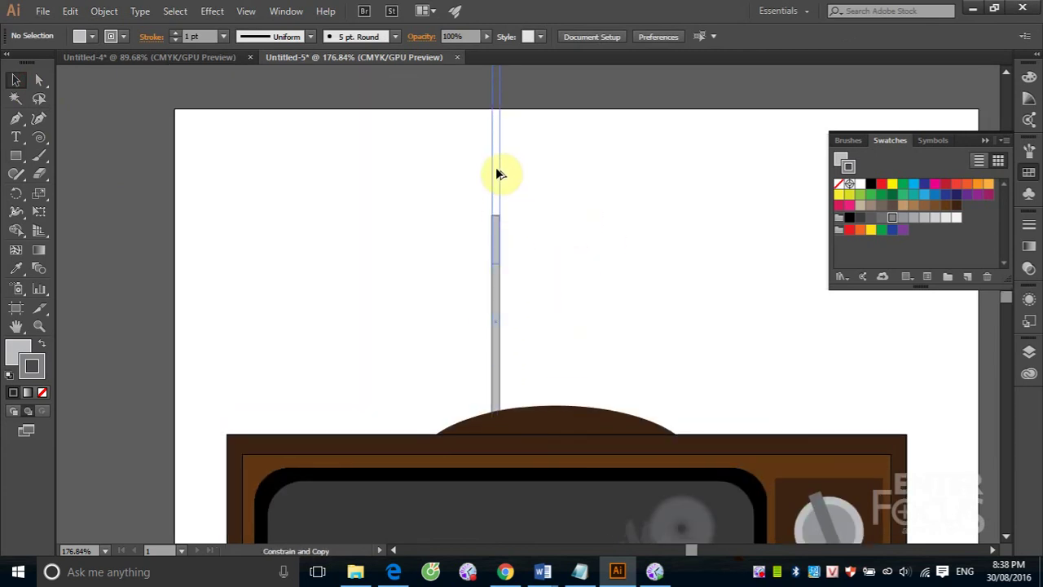
pyautogui.moveTo(501, 149); pyautogui.dragTo(501, 151)
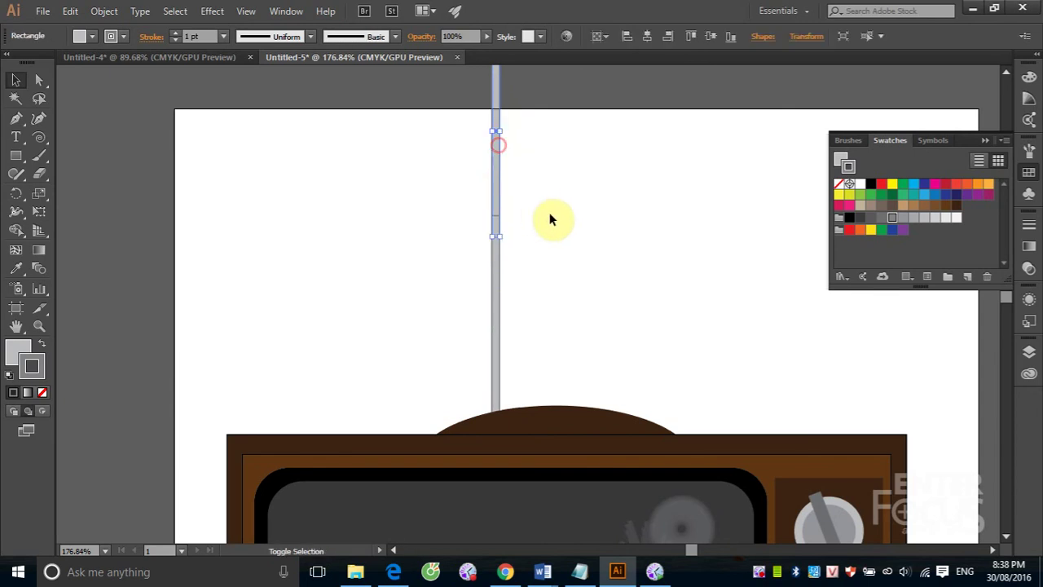
pyautogui.scroll(4, 545, 188)
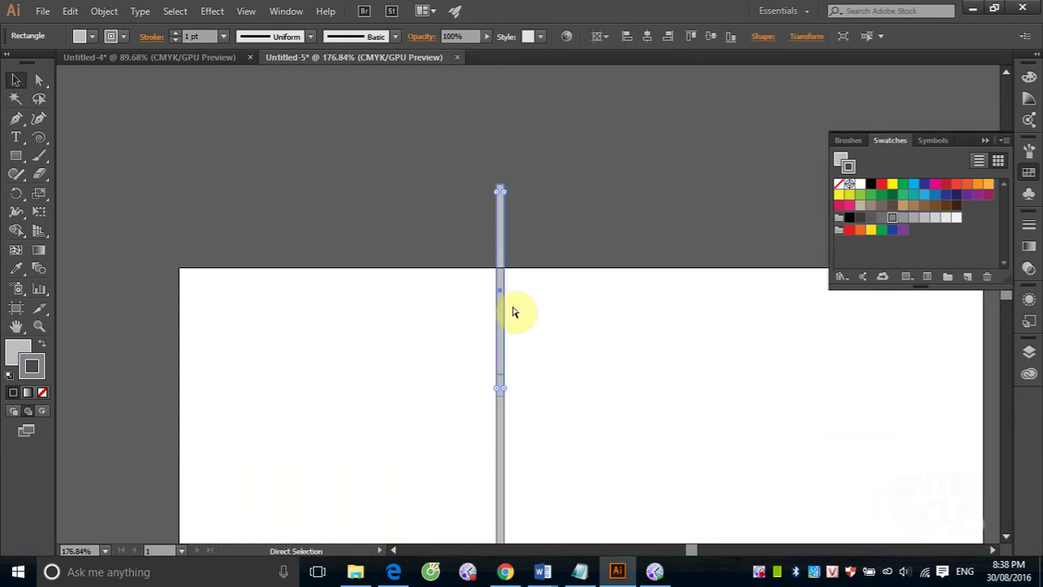
pyautogui.moveTo(454, 274); pyautogui.dragTo(577, 422)
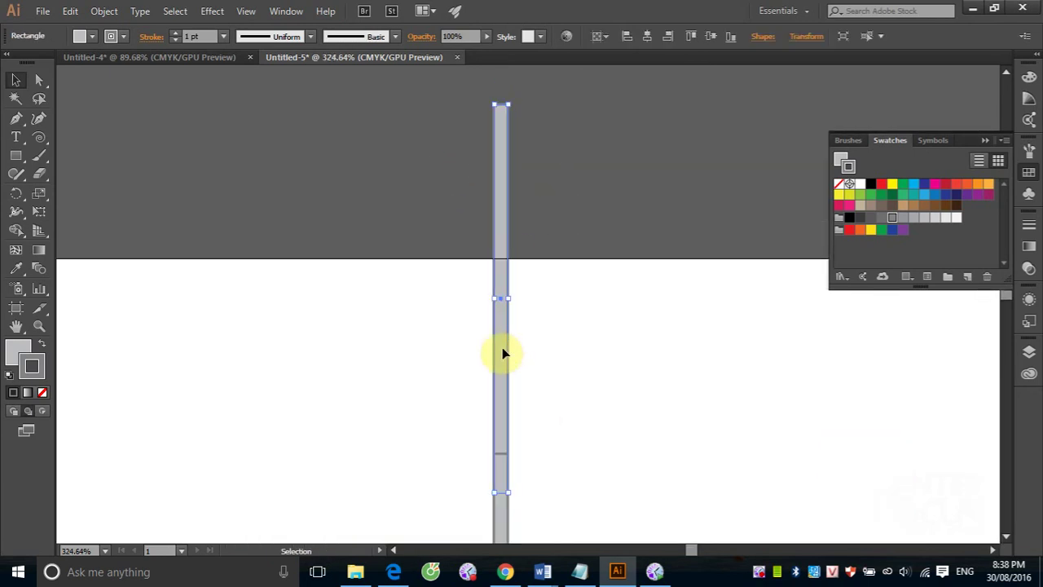
pyautogui.moveTo(496, 299); pyautogui.dragTo(497, 299)
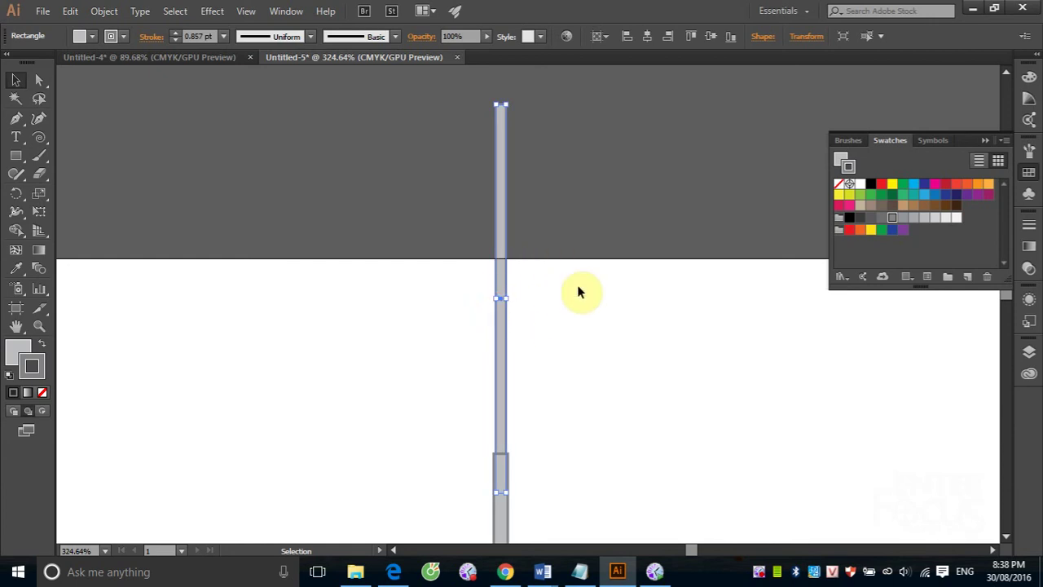
pyautogui.moveTo(577, 212)
pyautogui.mouseDown()
pyautogui.moveTo(568, 379)
pyautogui.moveTo(566, 336)
pyautogui.mouseUp()
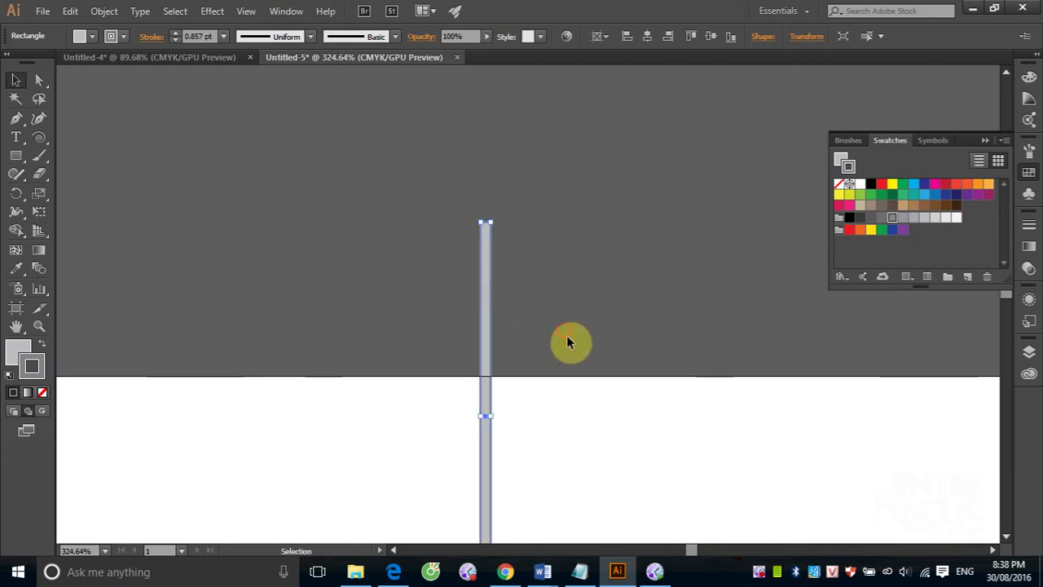
pyautogui.hotkey('ctrl', '-')
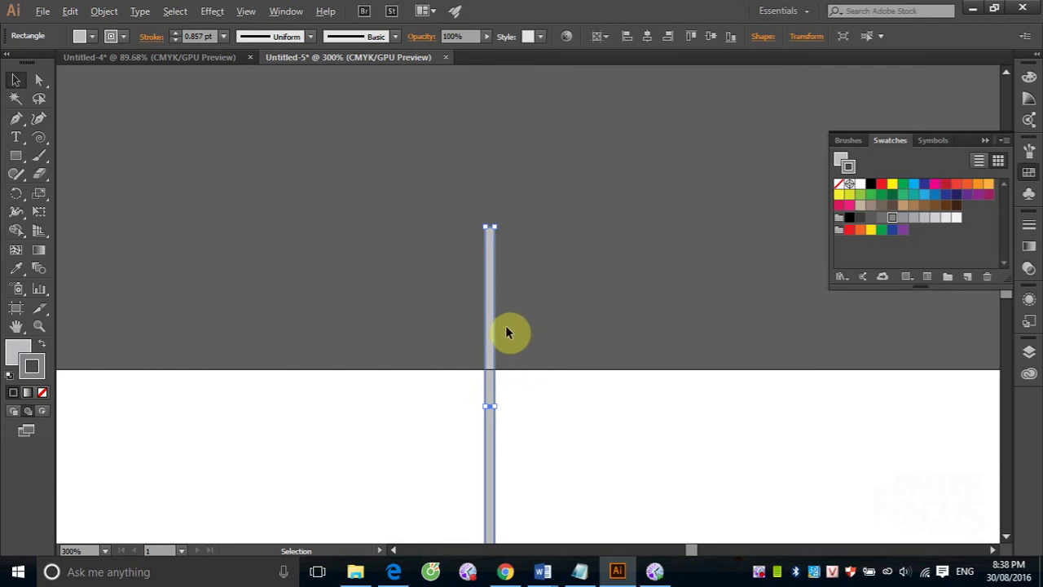
# Step: Place a rod copy directly above the original and narrow it to about 1.23 mm wide
pyautogui.moveTo(487, 343); pyautogui.dragTo(492, 151)
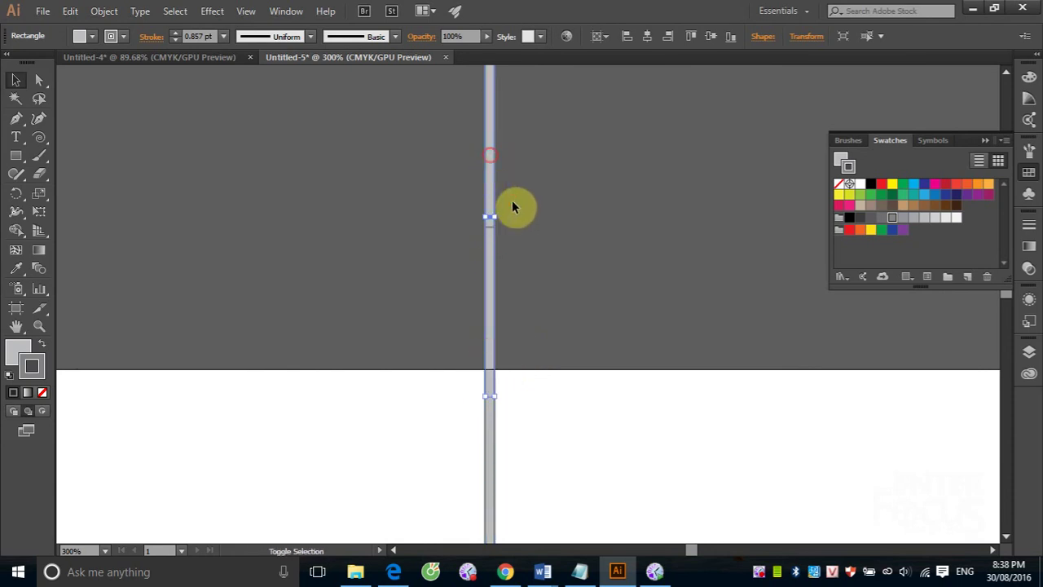
pyautogui.moveTo(548, 173); pyautogui.dragTo(538, 282)
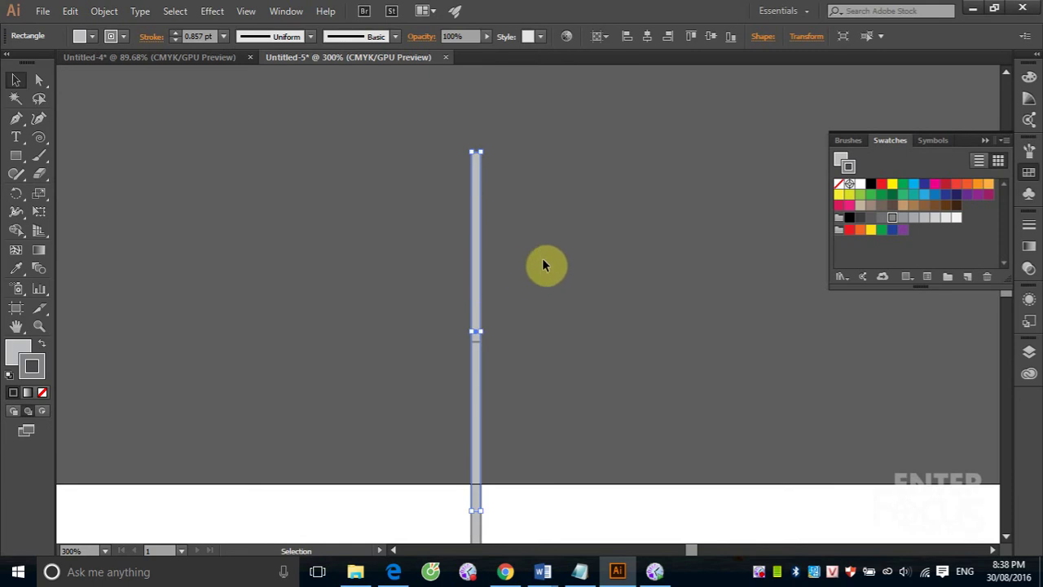
pyautogui.click(546, 255)
pyautogui.click(478, 291)
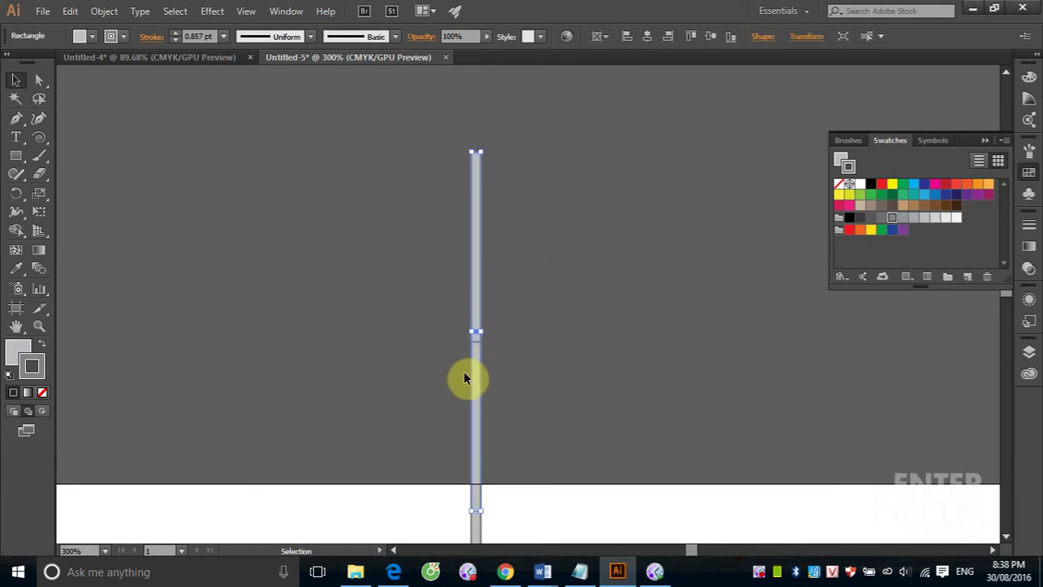
pyautogui.moveTo(471, 331); pyautogui.dragTo(474, 332)
pyautogui.click(547, 309)
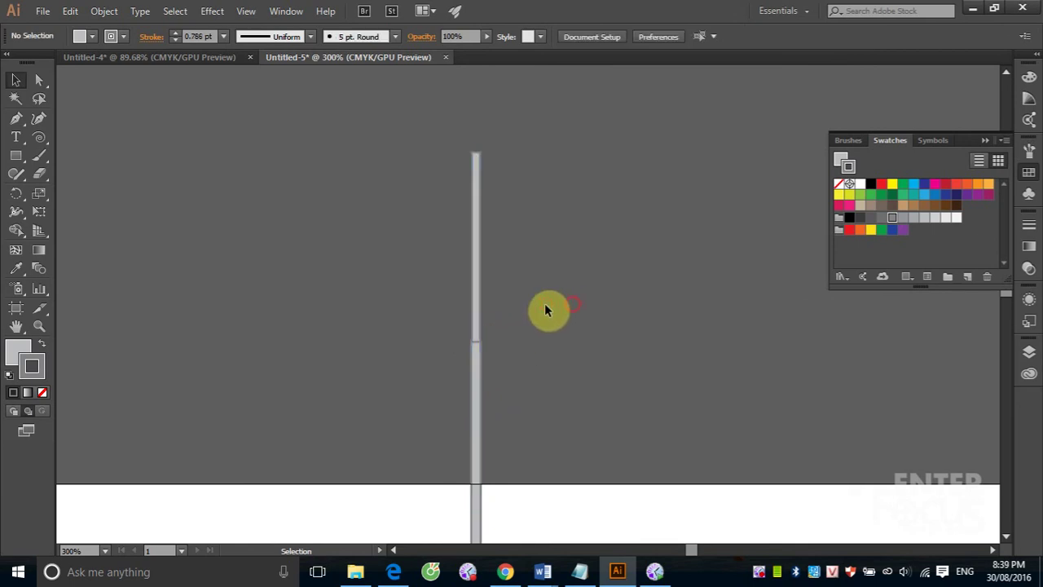
pyautogui.click(25, 161)
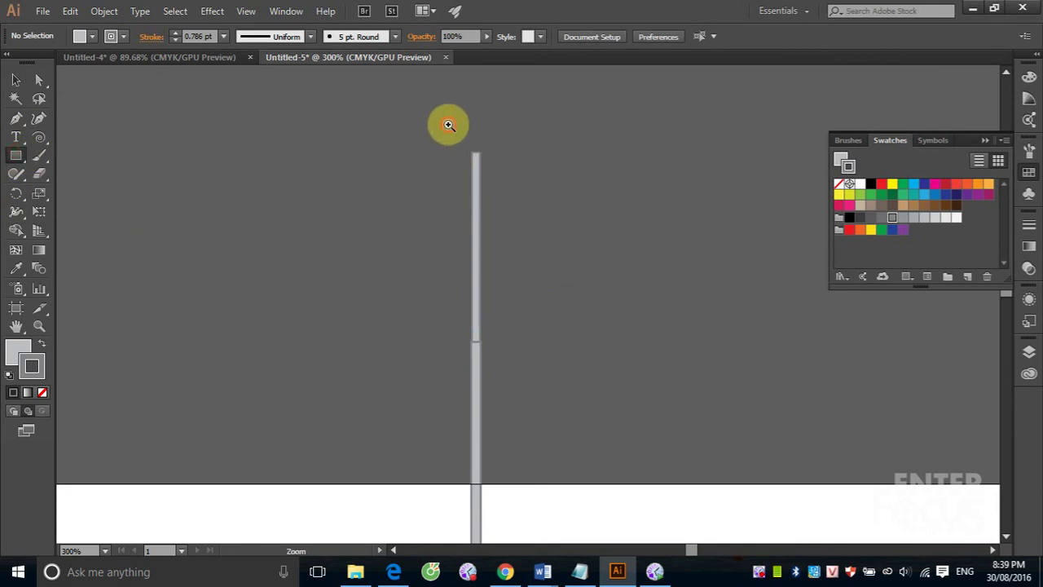
# Step: Draw a small grey cap rectangle on top of the narrow upper rod, then zoom out
pyautogui.scroll(5, 505, 171)
pyautogui.moveTo(372, 232); pyautogui.dragTo(576, 336)
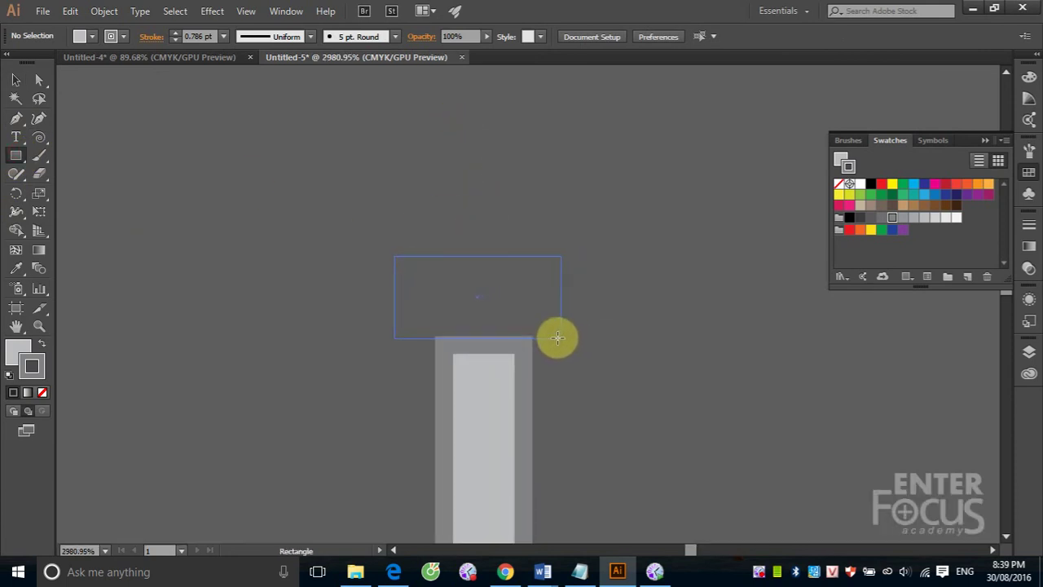
pyautogui.moveTo(576, 336); pyautogui.dragTo(564, 339)
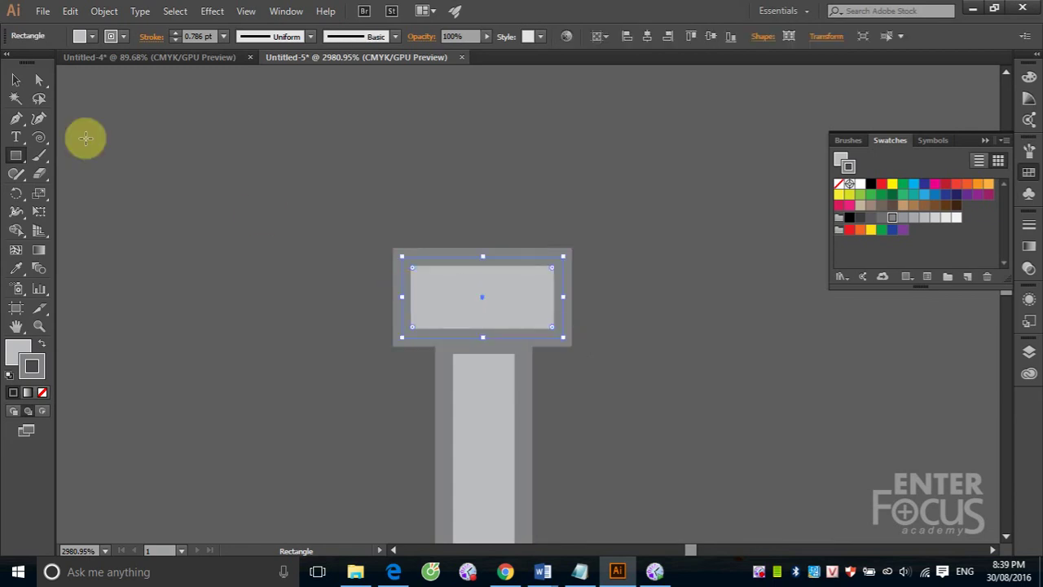
pyautogui.click(15, 79)
pyautogui.click(363, 176)
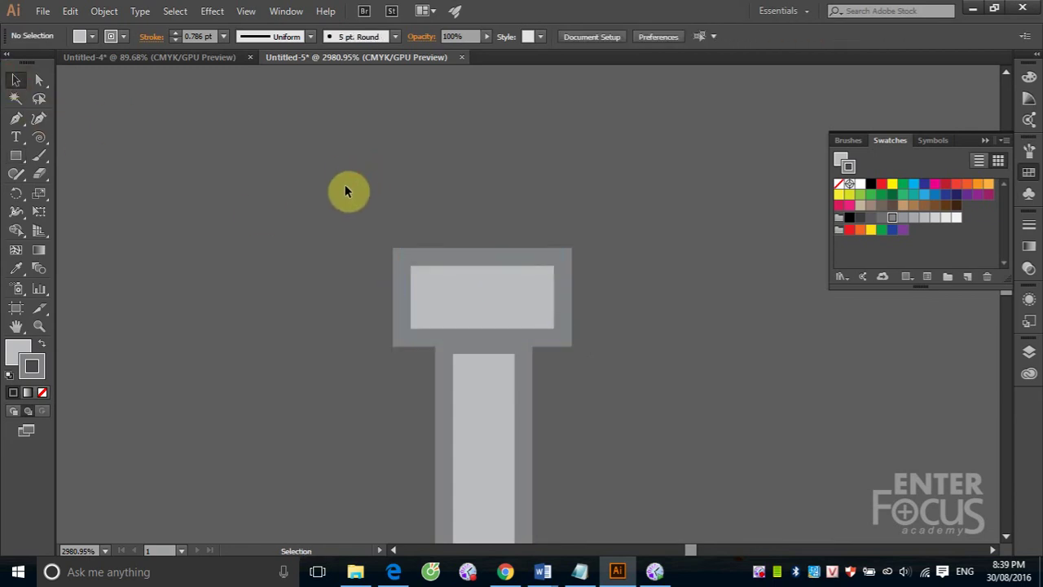
pyautogui.hotkey('ctrl', '-')
pyautogui.hotkey('ctrl', '-')
pyautogui.hotkey('ctrl', '-')
pyautogui.hotkey('ctrl', '-')
pyautogui.hotkey('ctrl', '-')
pyautogui.hotkey('ctrl', '-')
pyautogui.hotkey('ctrl', '-')
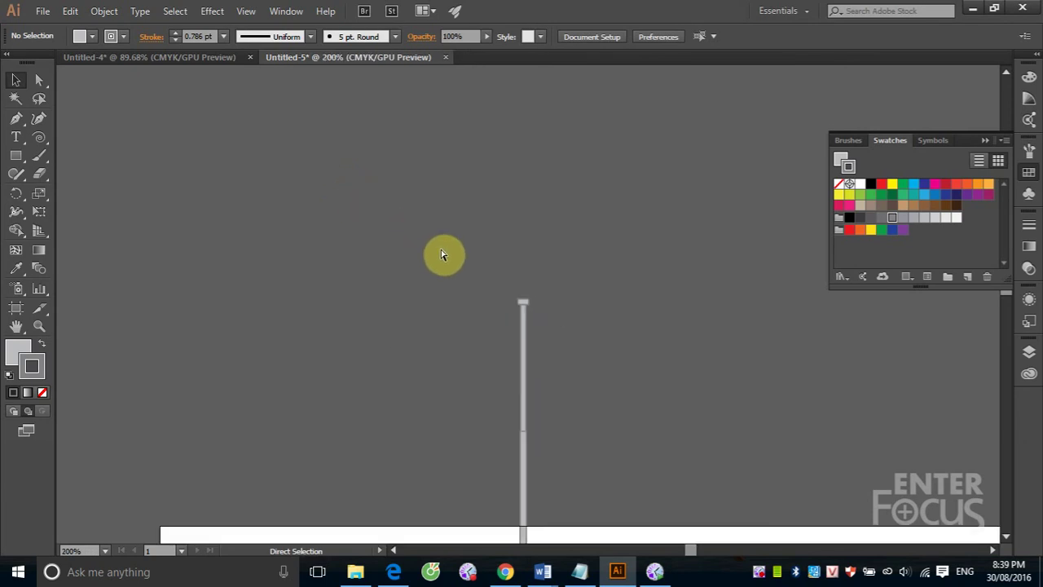
pyautogui.hotkey('ctrl', '-')
pyautogui.scroll(-3, 622, 458)
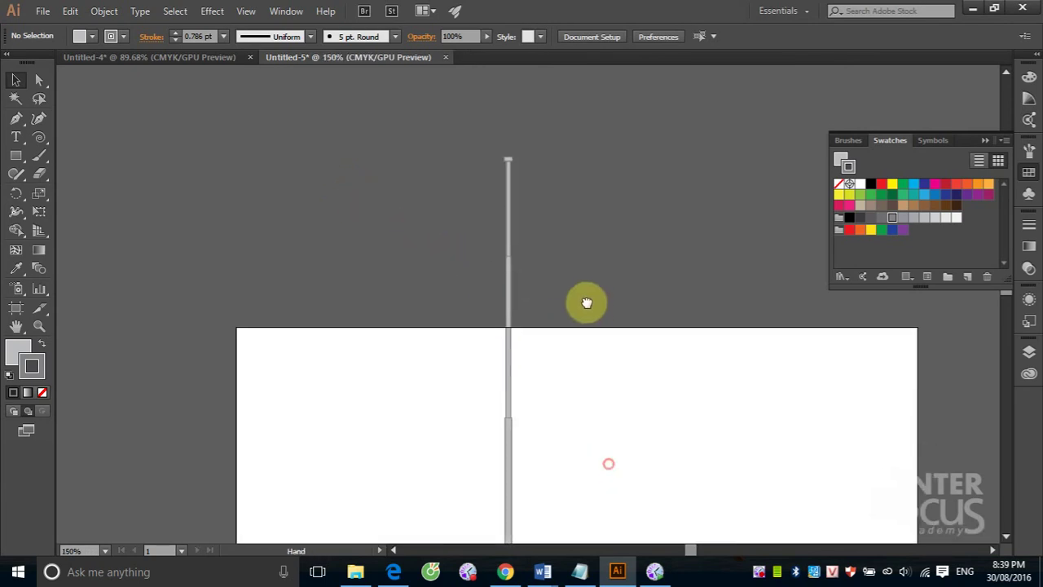
pyautogui.scroll(-2, 589, 300)
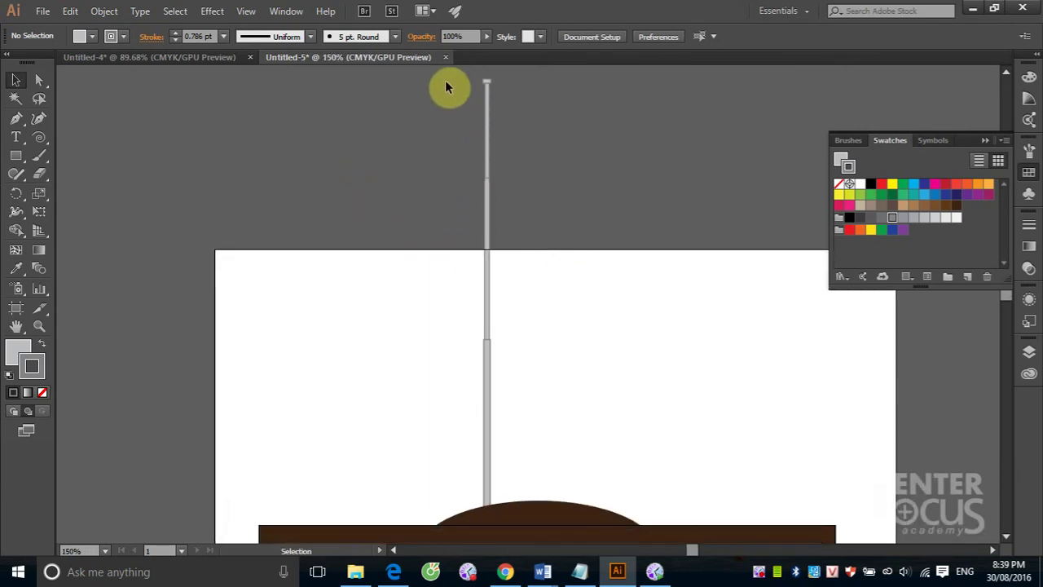
# Step: Make a 45° rotated copy of the antenna pole, pivoting on its base
pyautogui.moveTo(451, 74)
pyautogui.mouseDown()
pyautogui.moveTo(556, 416)
pyautogui.moveTo(552, 475)
pyautogui.mouseUp()
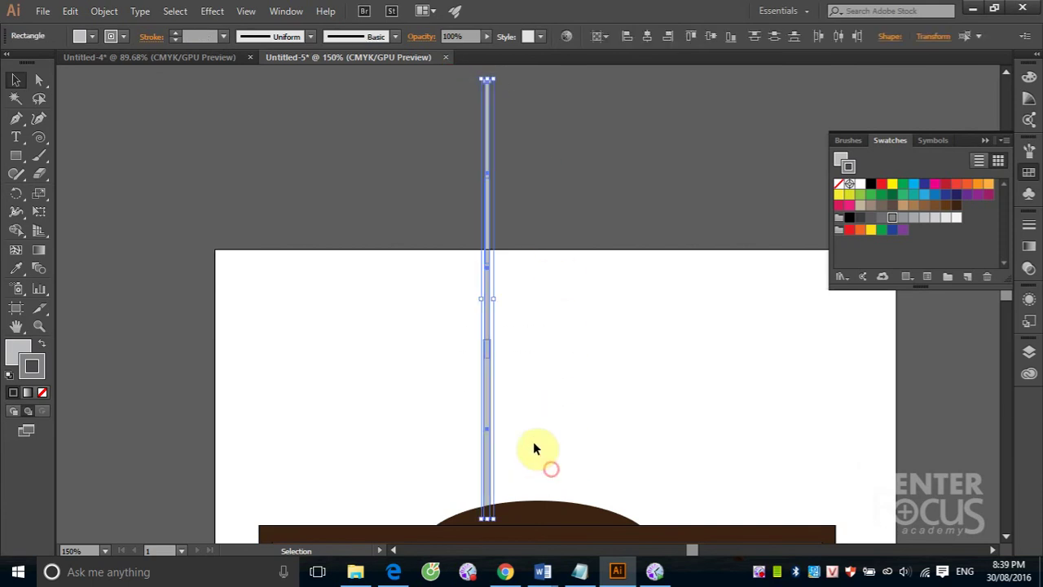
pyautogui.hotkey('ctrl', 'shift', 'b')
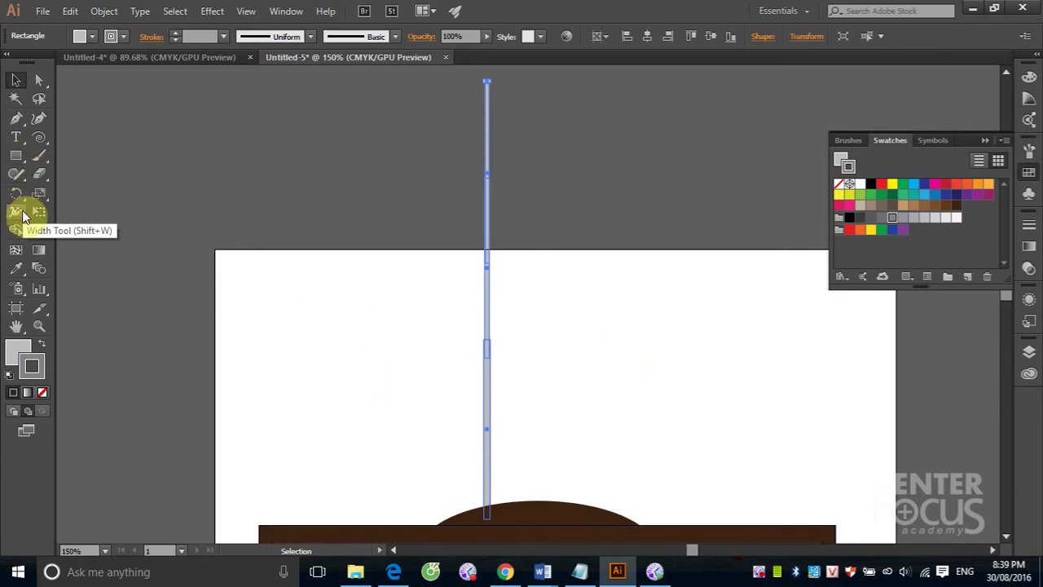
pyautogui.click(15, 194)
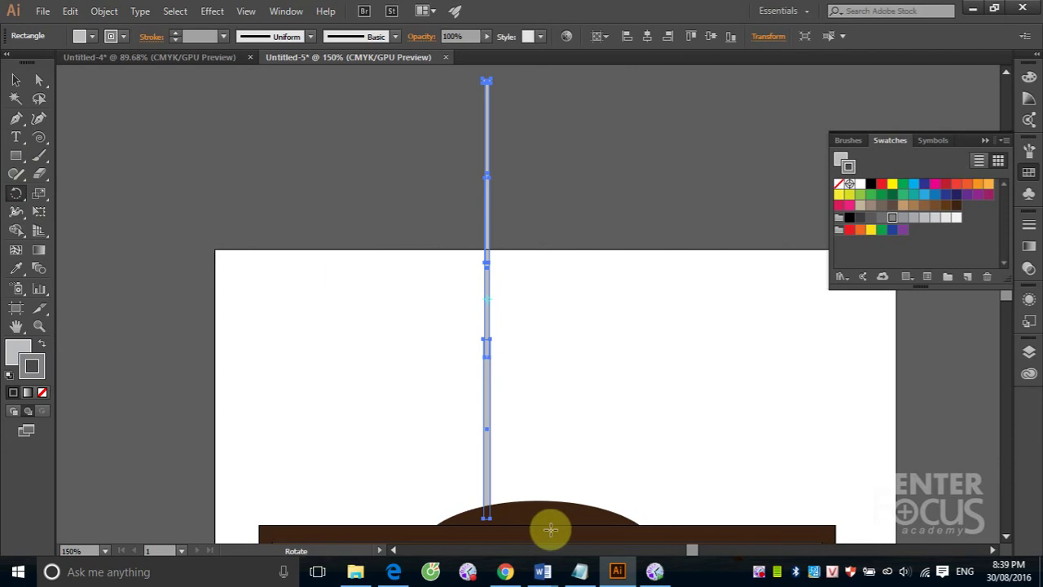
pyautogui.keyDown('alt'); pyautogui.click(487, 519); pyautogui.keyUp('alt')
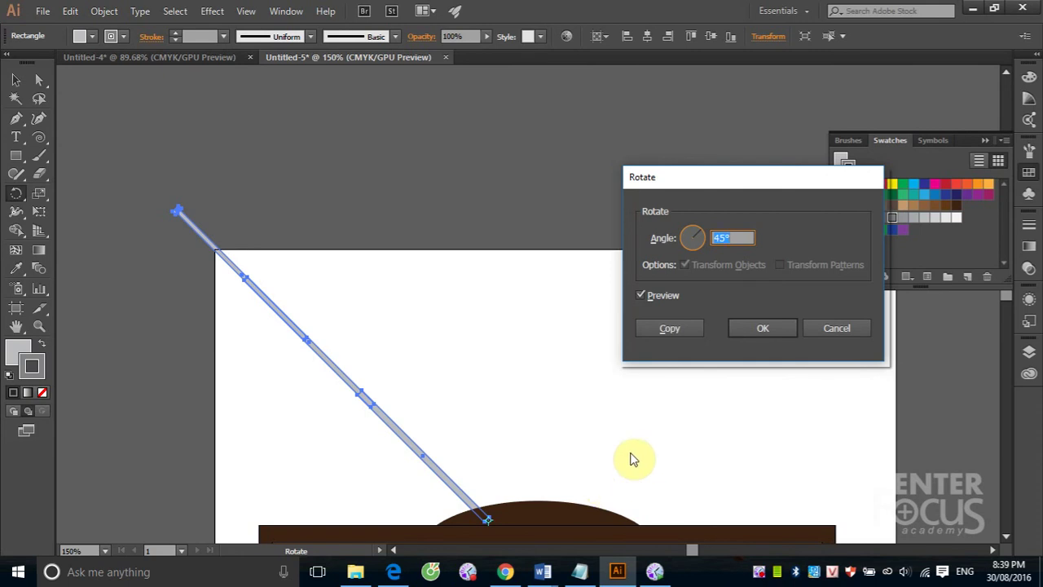
pyautogui.click(671, 334)
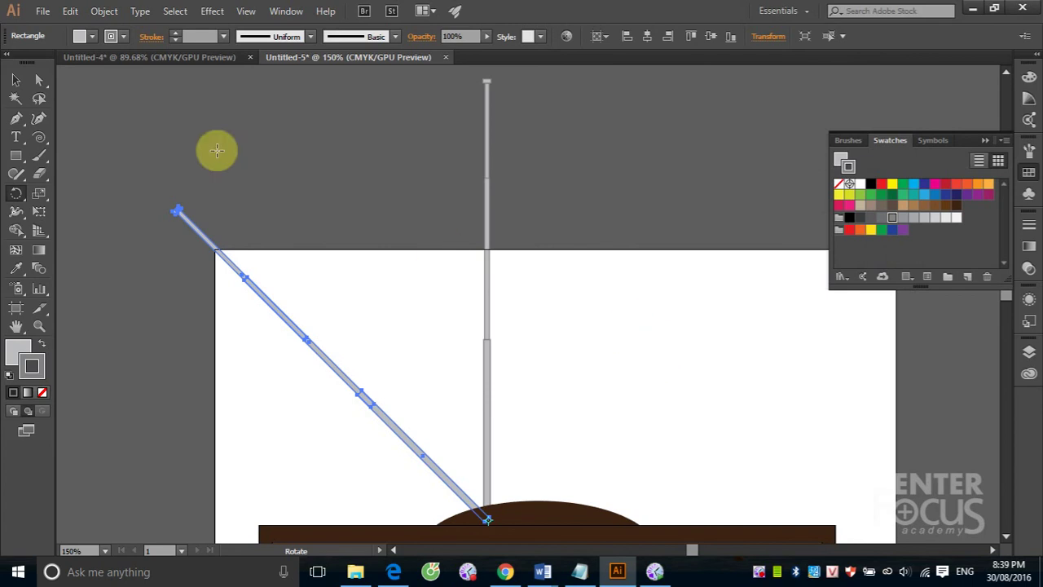
# Step: Deselect the tilted copy and select the upright antenna pole
pyautogui.click(15, 79)
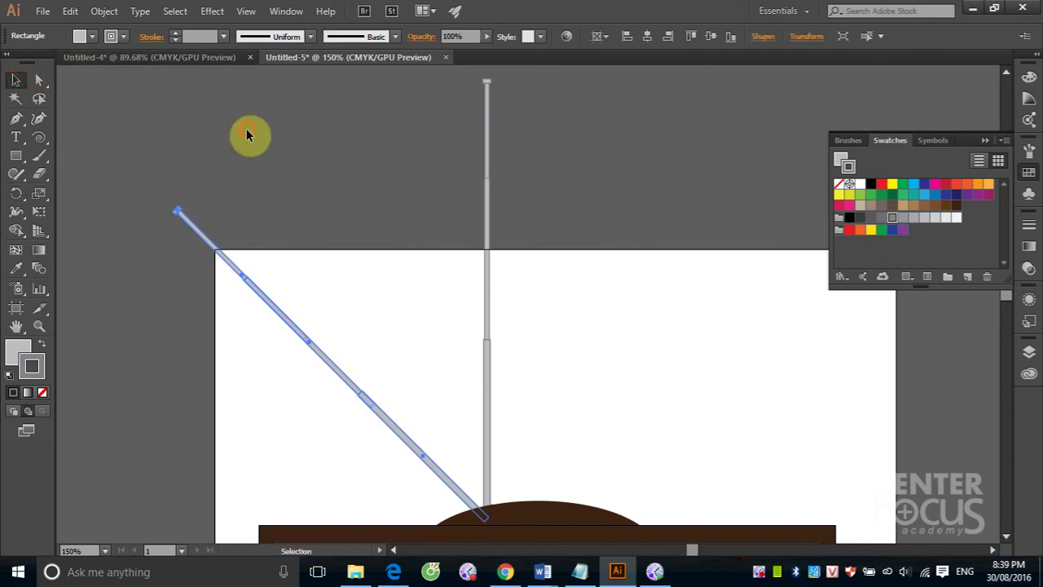
pyautogui.click(246, 130)
pyautogui.click(486, 205)
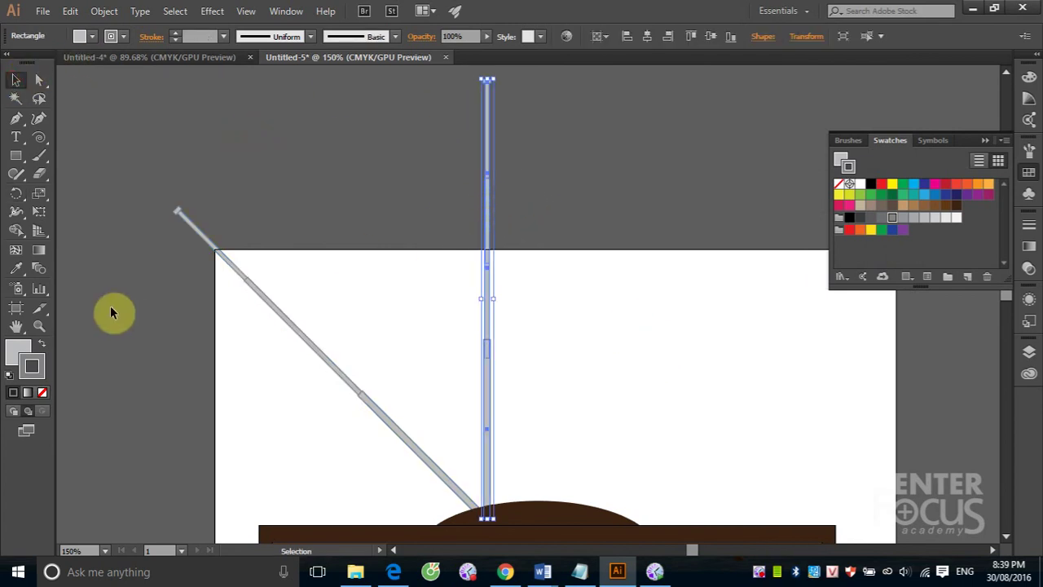
# Step: Rotate the upright pole -45° around its base so it leans right, then deselect it
pyautogui.click(20, 195)
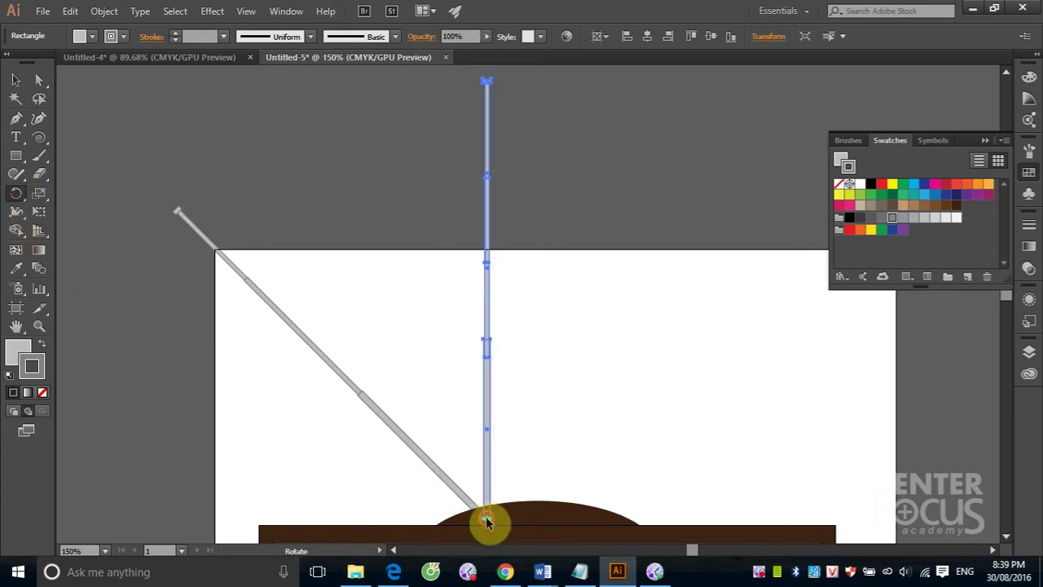
pyautogui.keyDown('alt'); pyautogui.click(487, 519); pyautogui.keyUp('alt')
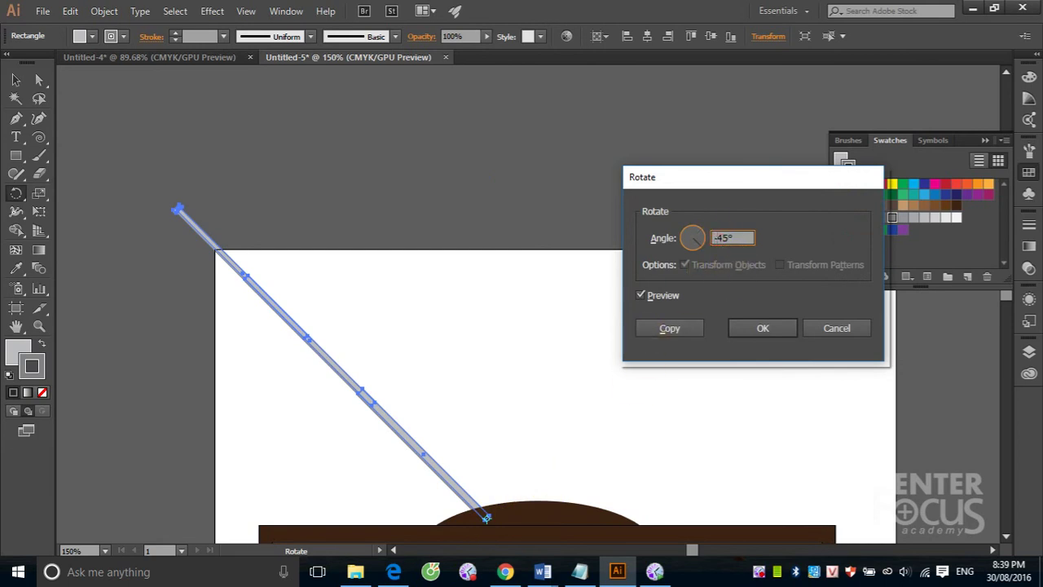
pyautogui.click(780, 328)
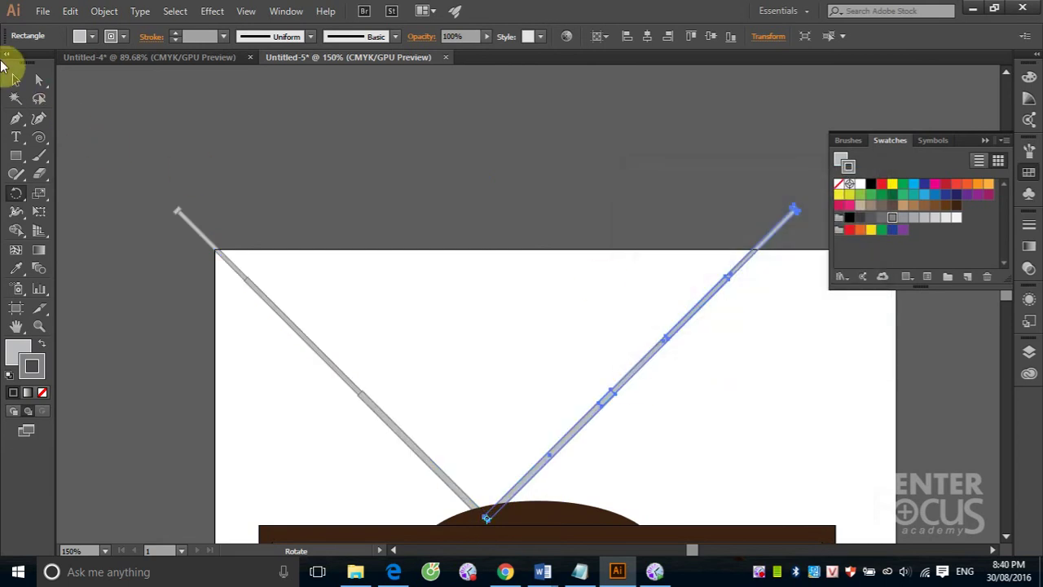
pyautogui.click(16, 78)
pyautogui.click(344, 127)
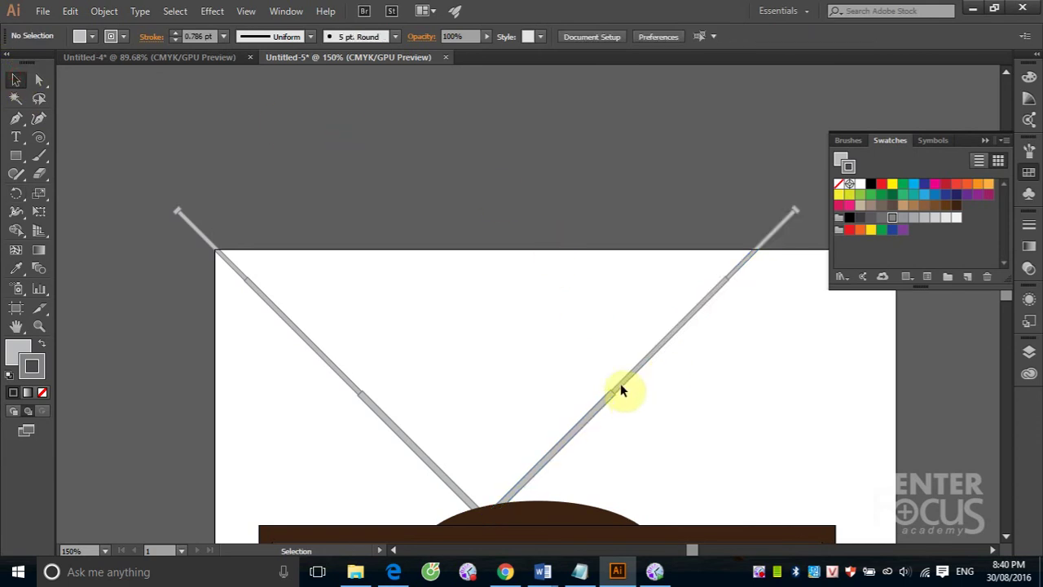
# Step: Zoom out, nudge the right antenna outward, and recenter the whole TV in view
pyautogui.hotkey('ctrl', '-')
pyautogui.hotkey('ctrl', '-')
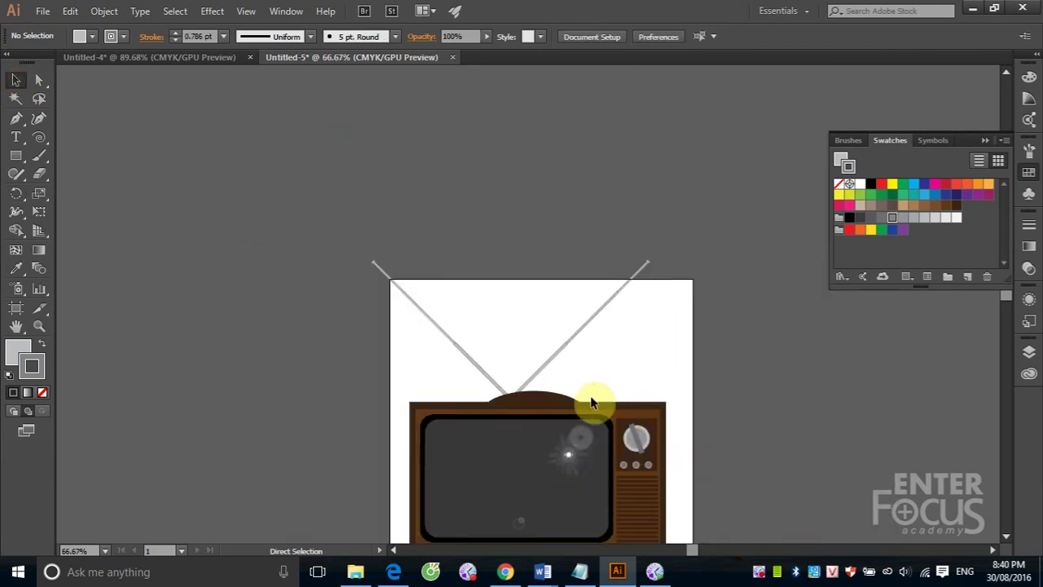
pyautogui.moveTo(538, 375); pyautogui.dragTo(582, 384)
pyautogui.click(743, 400)
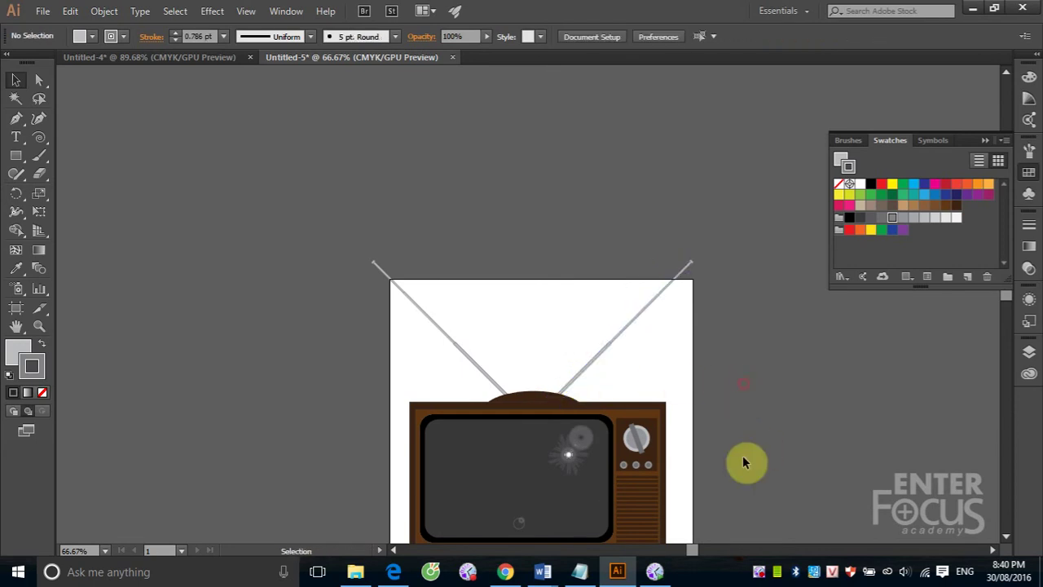
pyautogui.moveTo(660, 461); pyautogui.dragTo(633, 360)
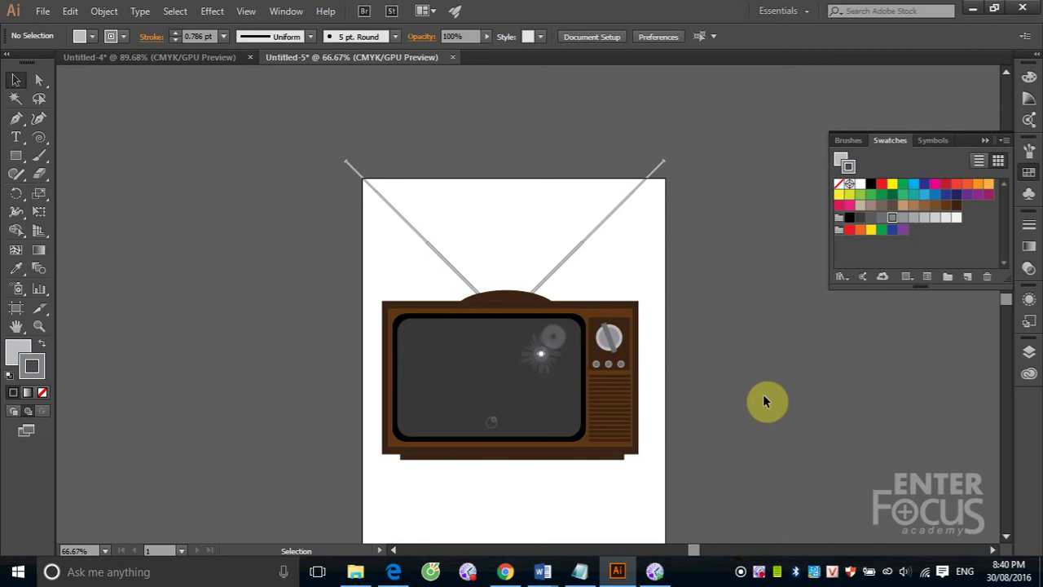
pyautogui.rightClick(758, 570)
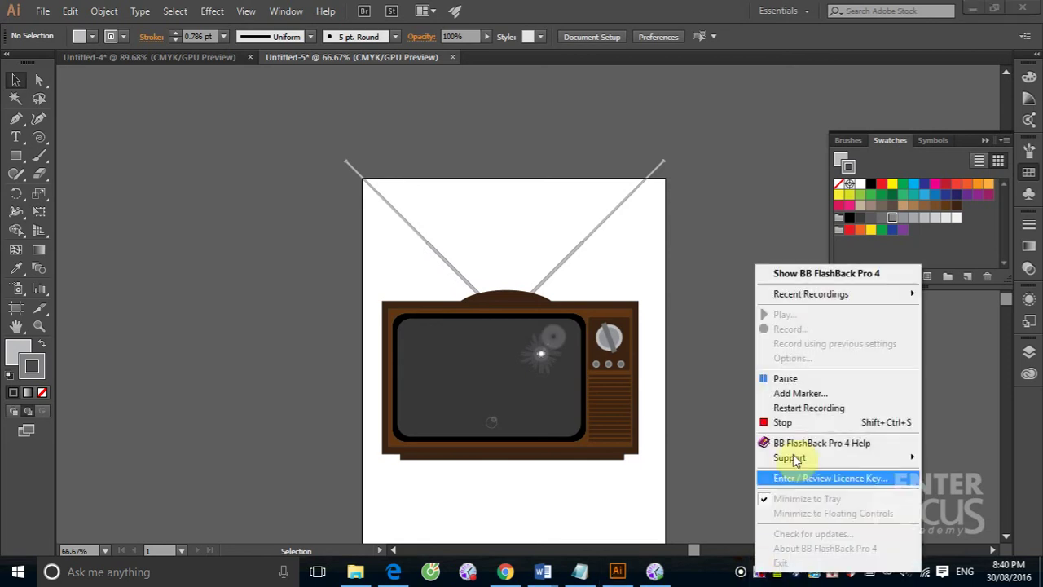